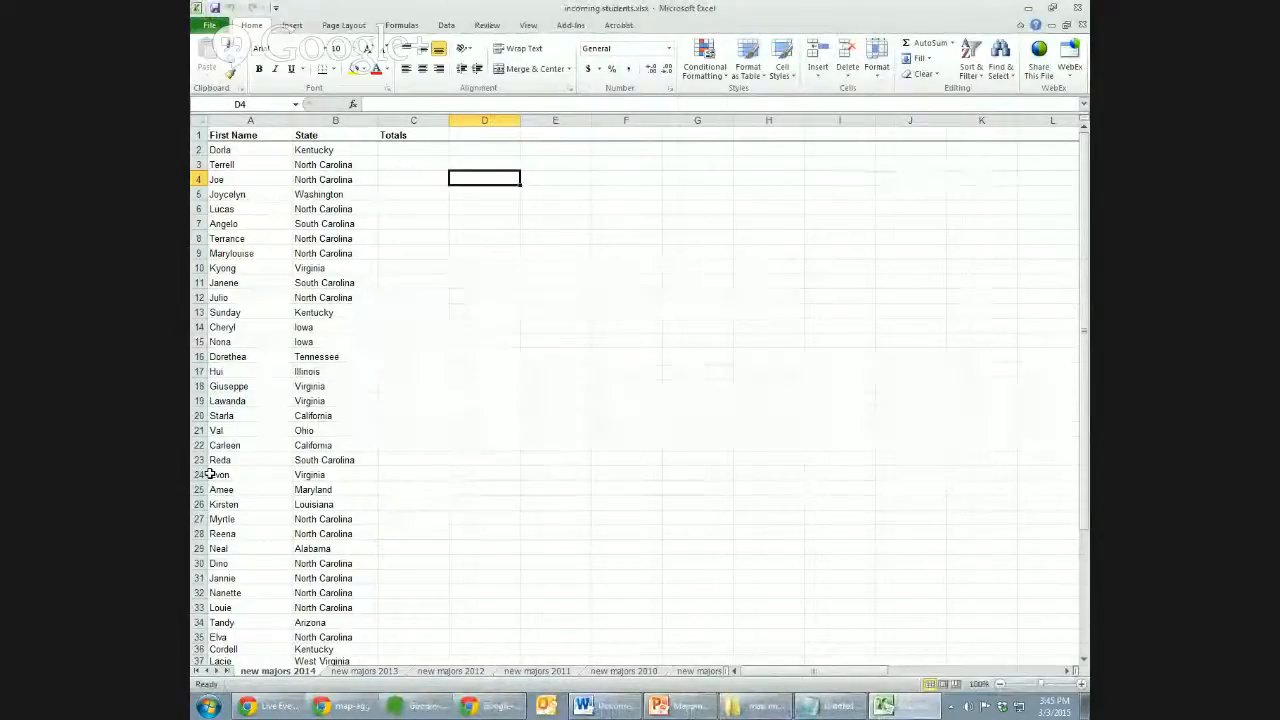
Review the student names and states in the Excel workbook, then close Excel.
left_click_drag(277, 191, 330, 261)
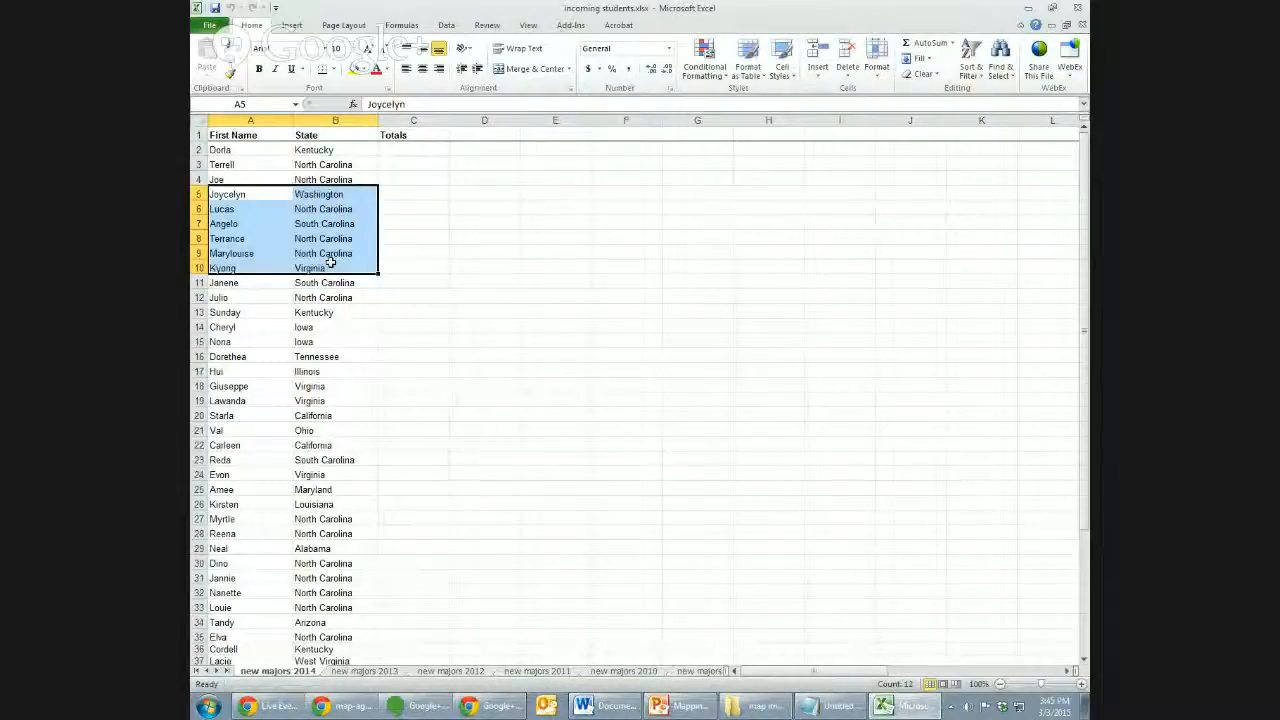
left_click(397, 306)
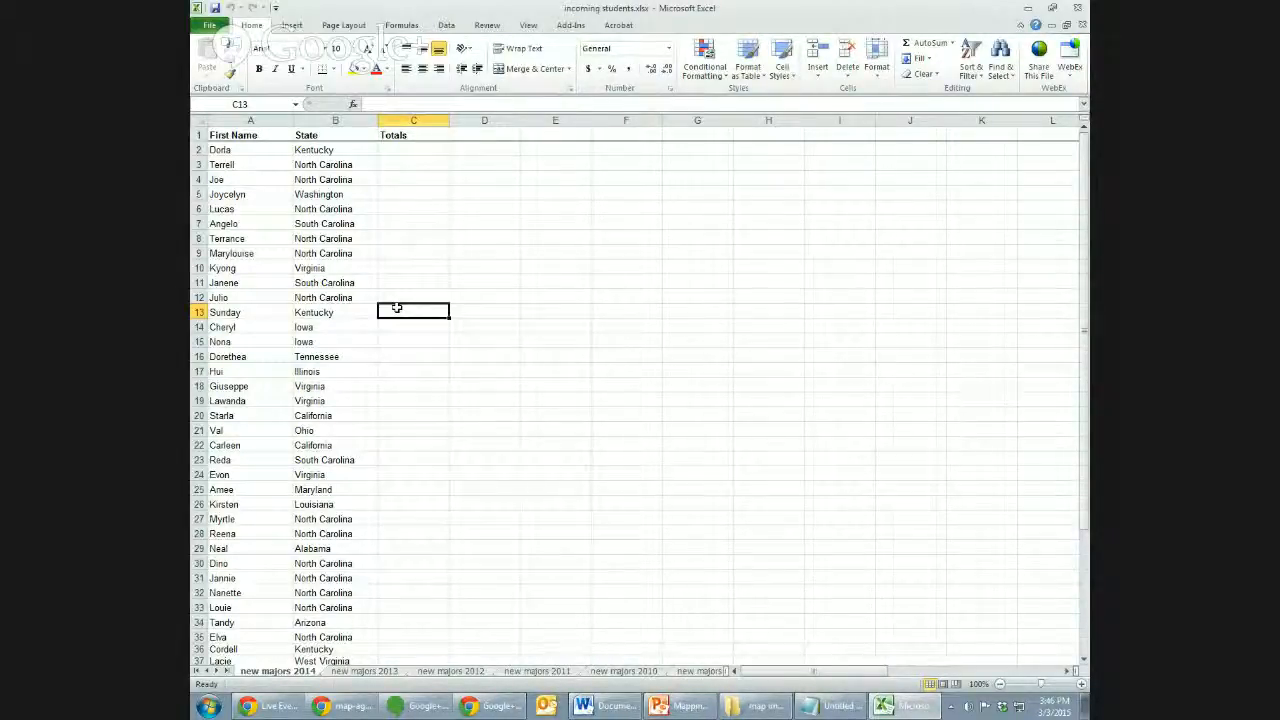
key("Left")
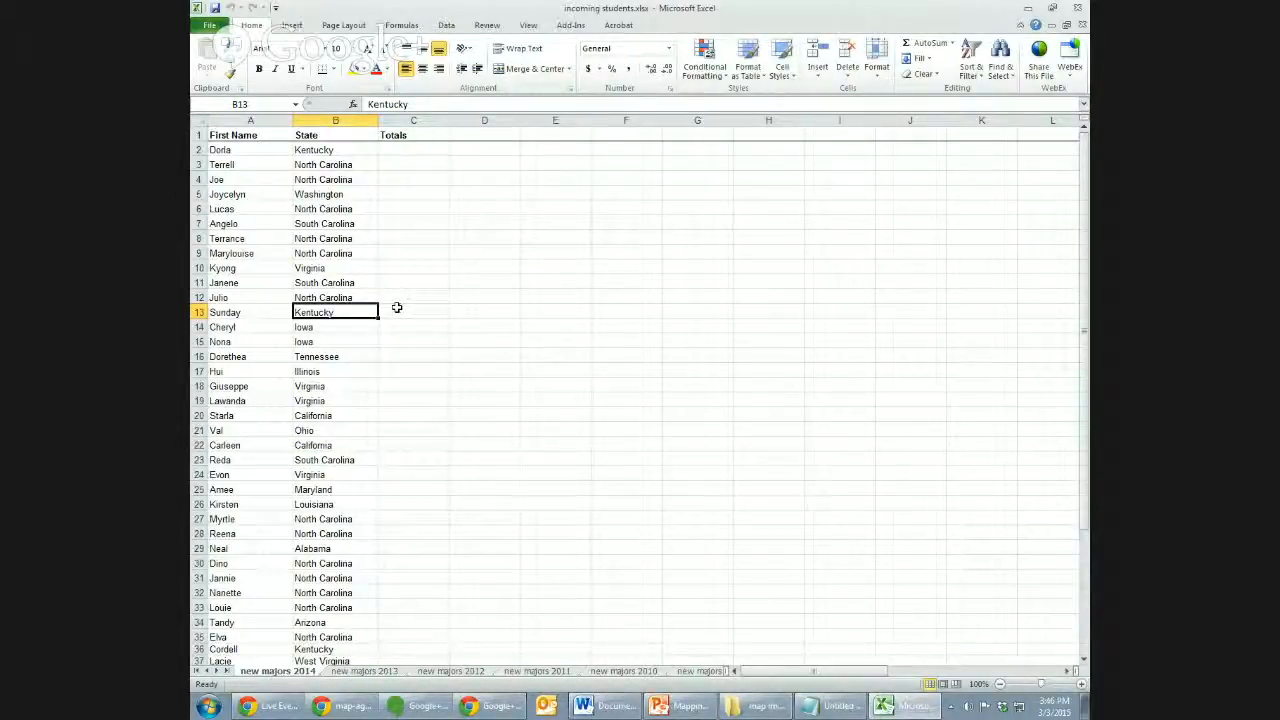
key("Up")
key("Up")
key("Up")
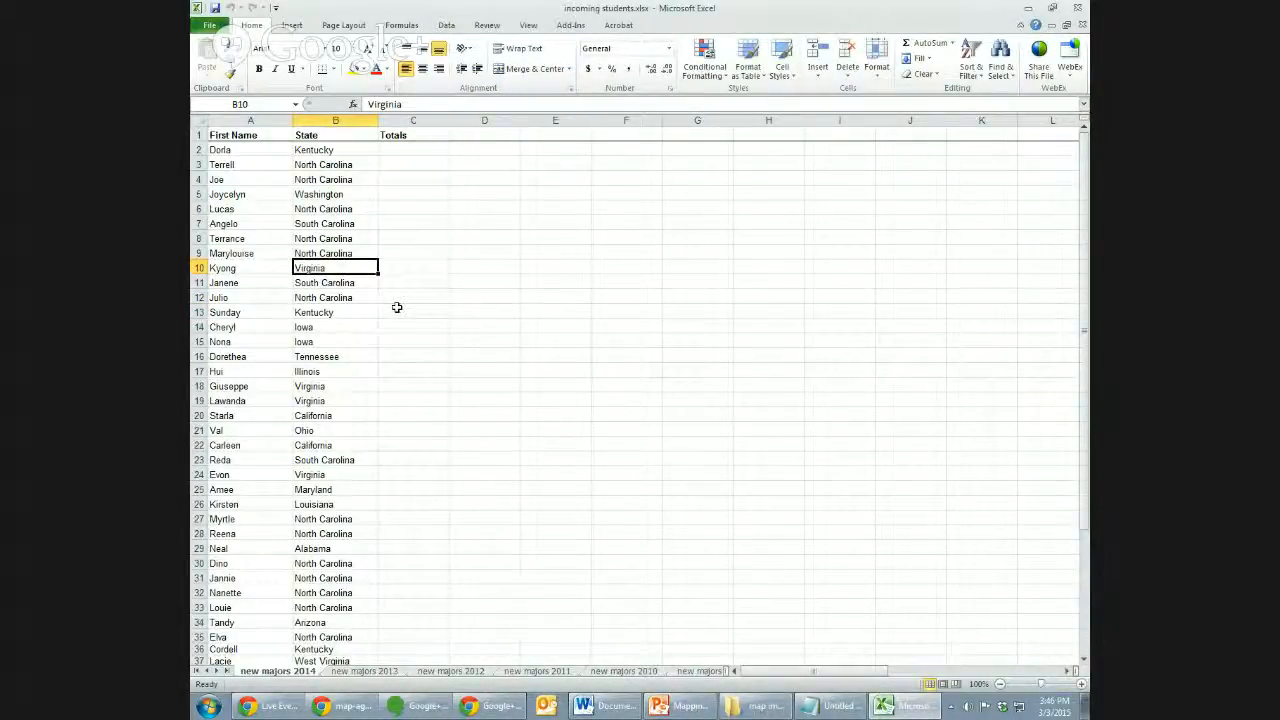
key("Up")
key("Up")
key("Up")
key("Up")
key("Up")
key("Up")
key("Up")
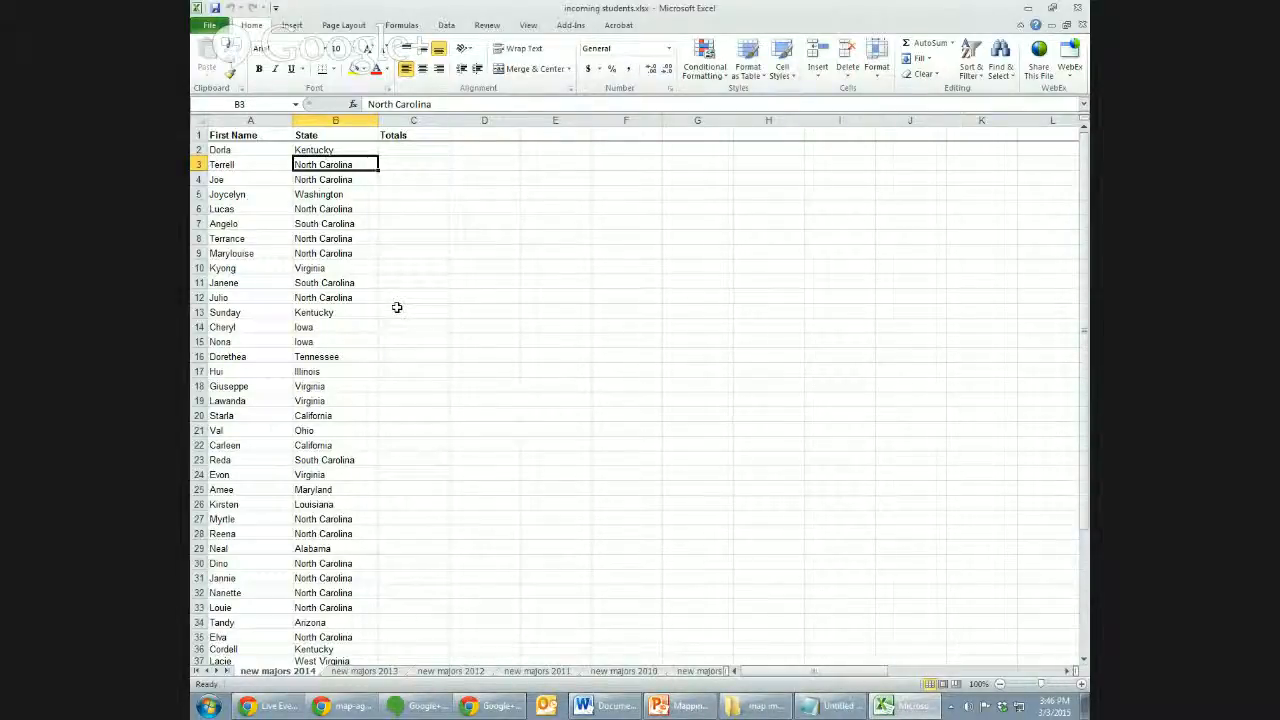
key("Right")
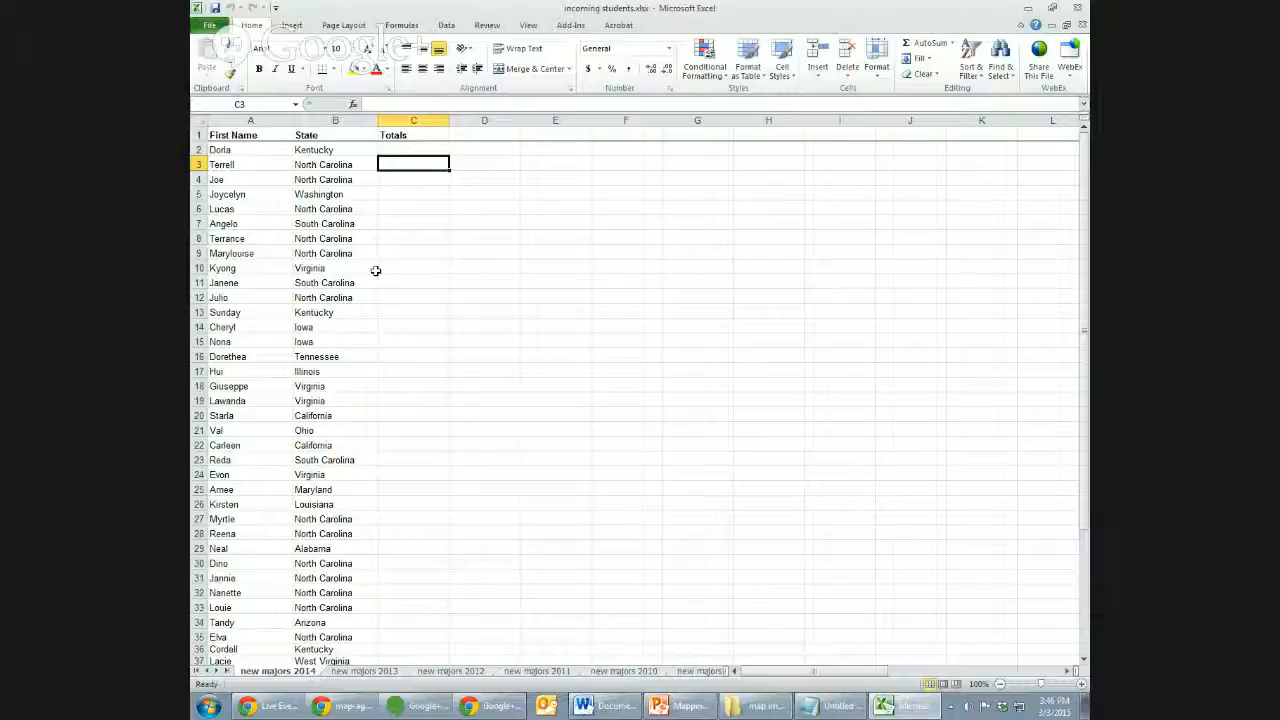
key("Up")
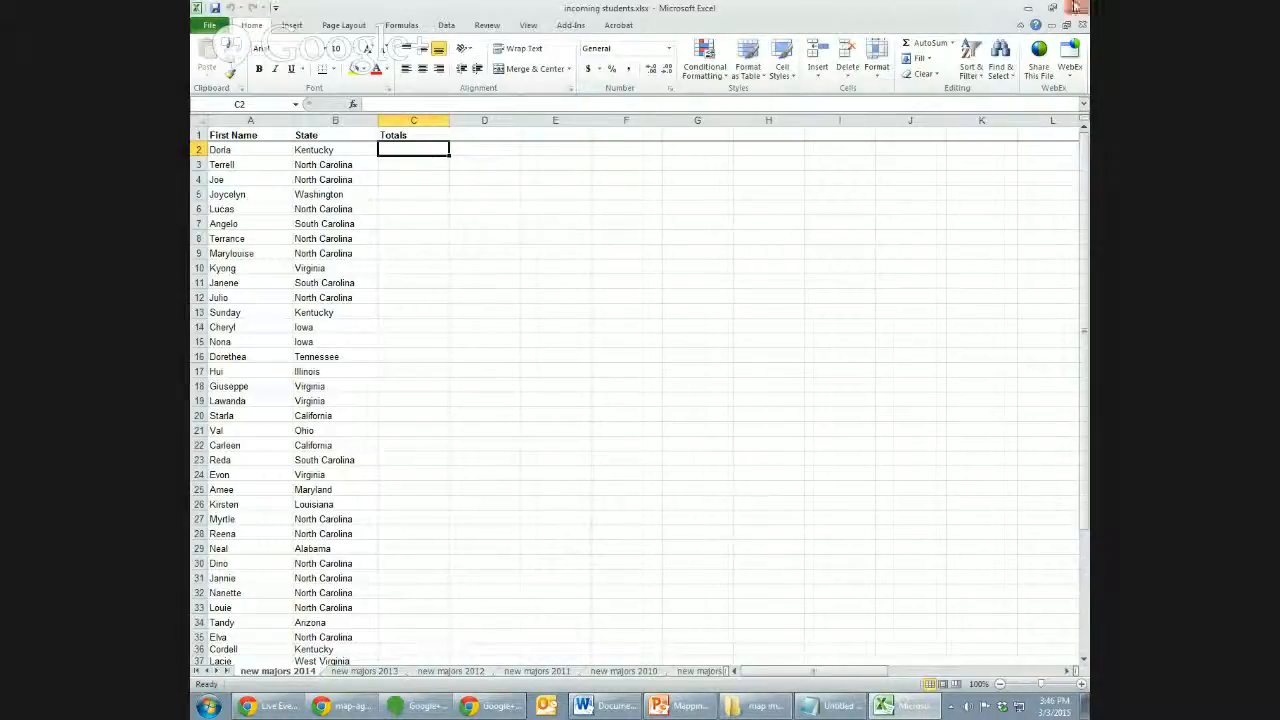
left_click(1077, 7)
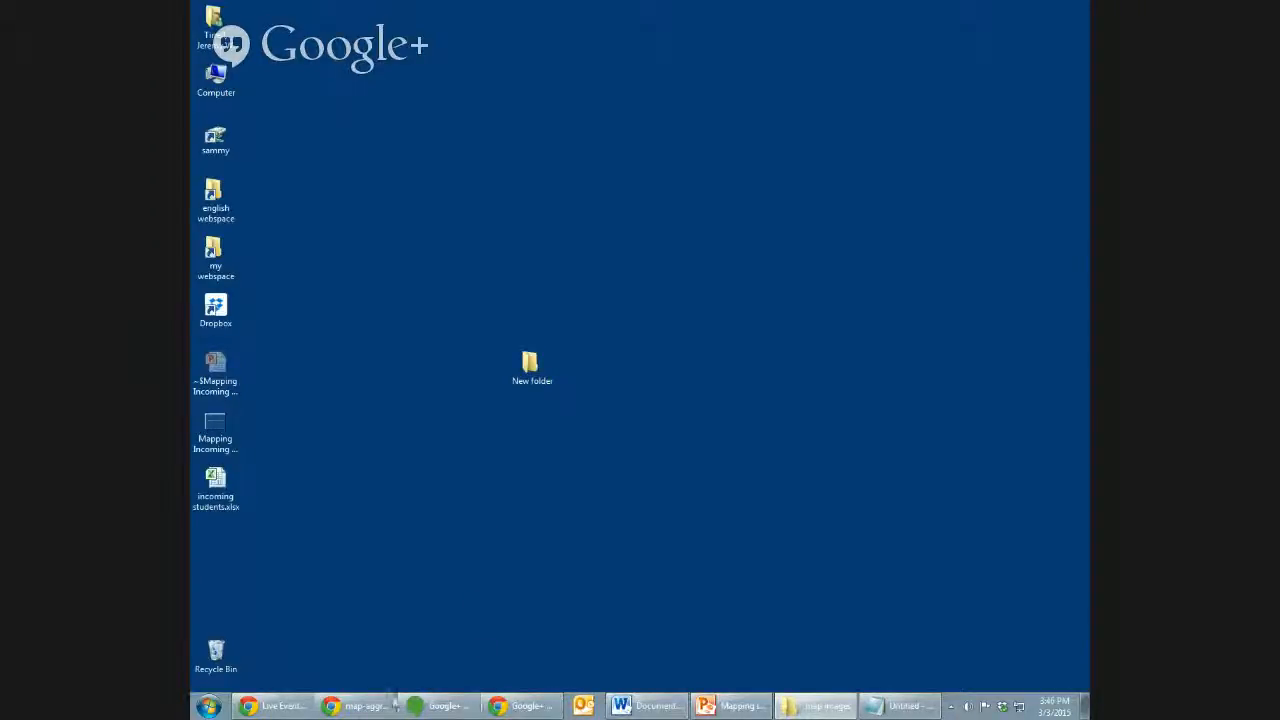
Close the aggregate map image, published map chart and 2014.png tabs in Chrome.
mouse_move(458, 714)
left_click(390, 674)
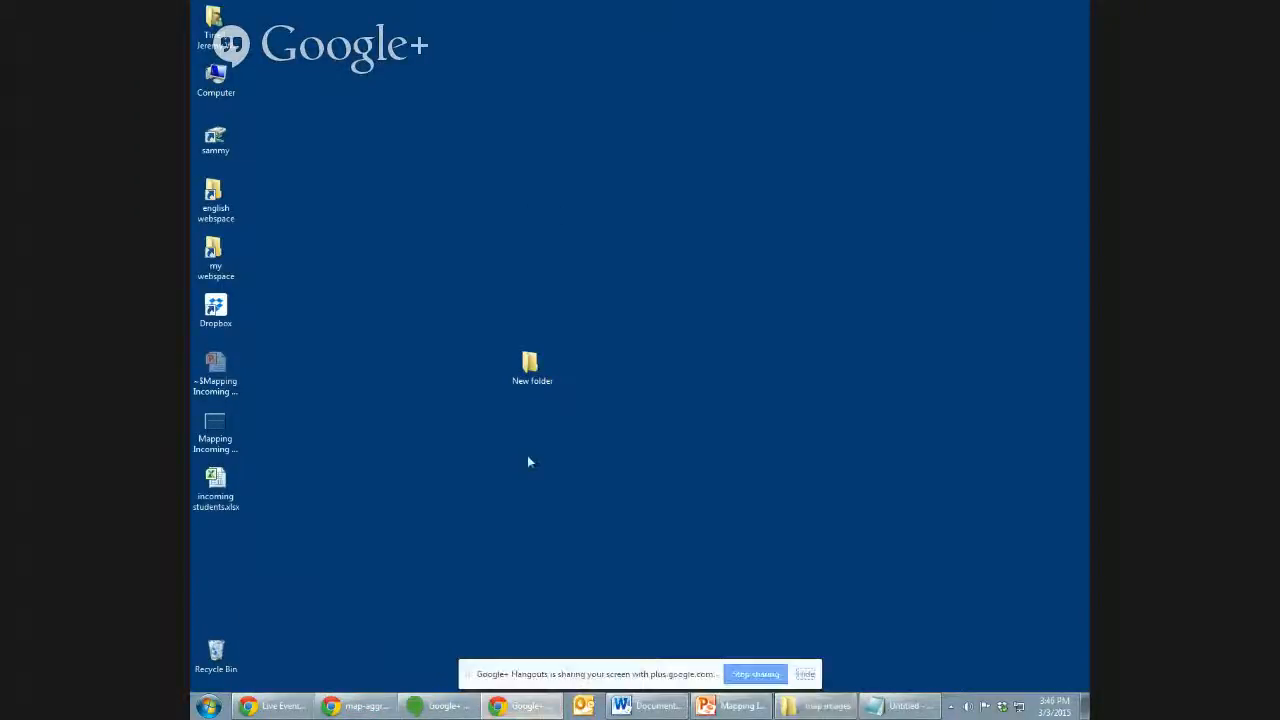
left_click(805, 674)
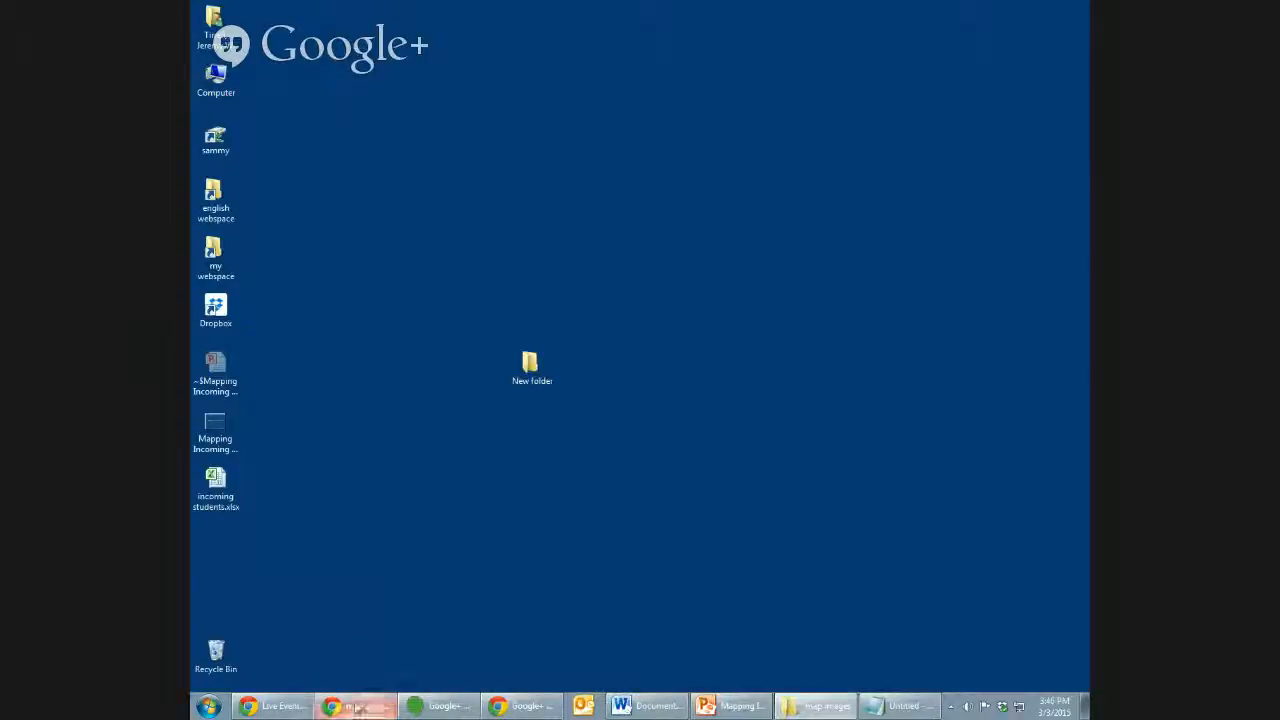
left_click(358, 706)
left_click(458, 9)
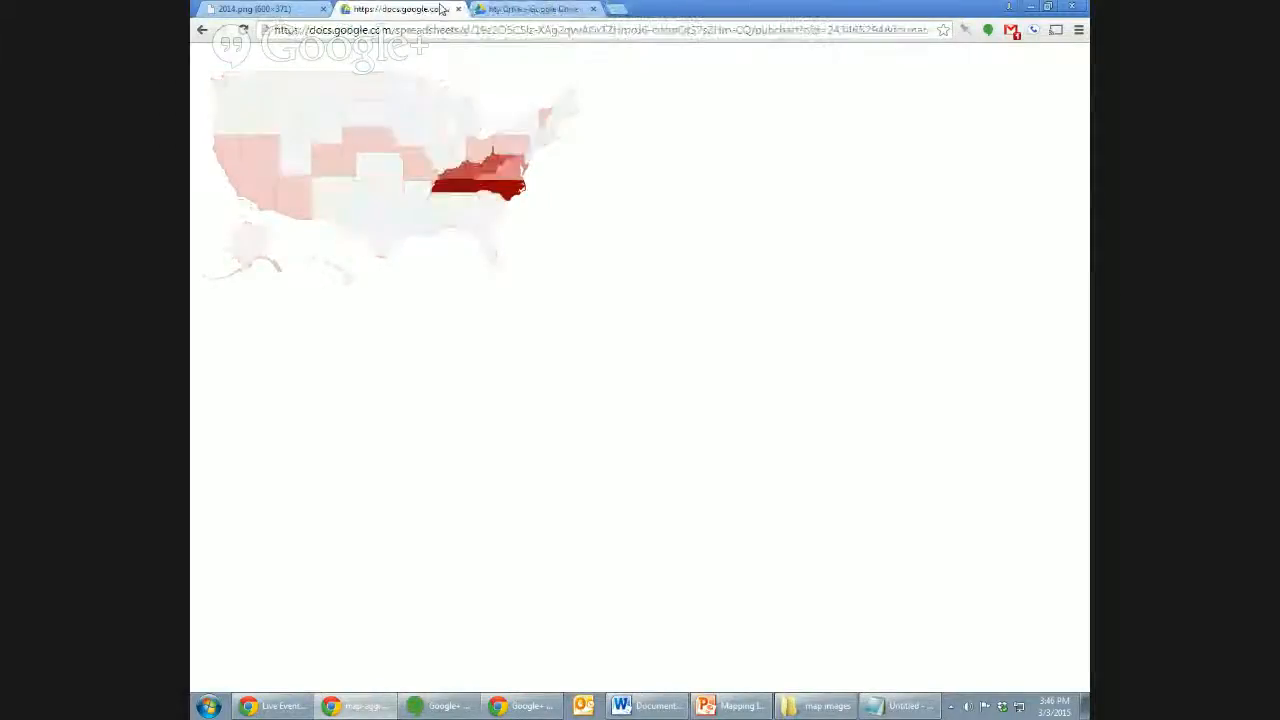
left_click(458, 9)
left_click(323, 9)
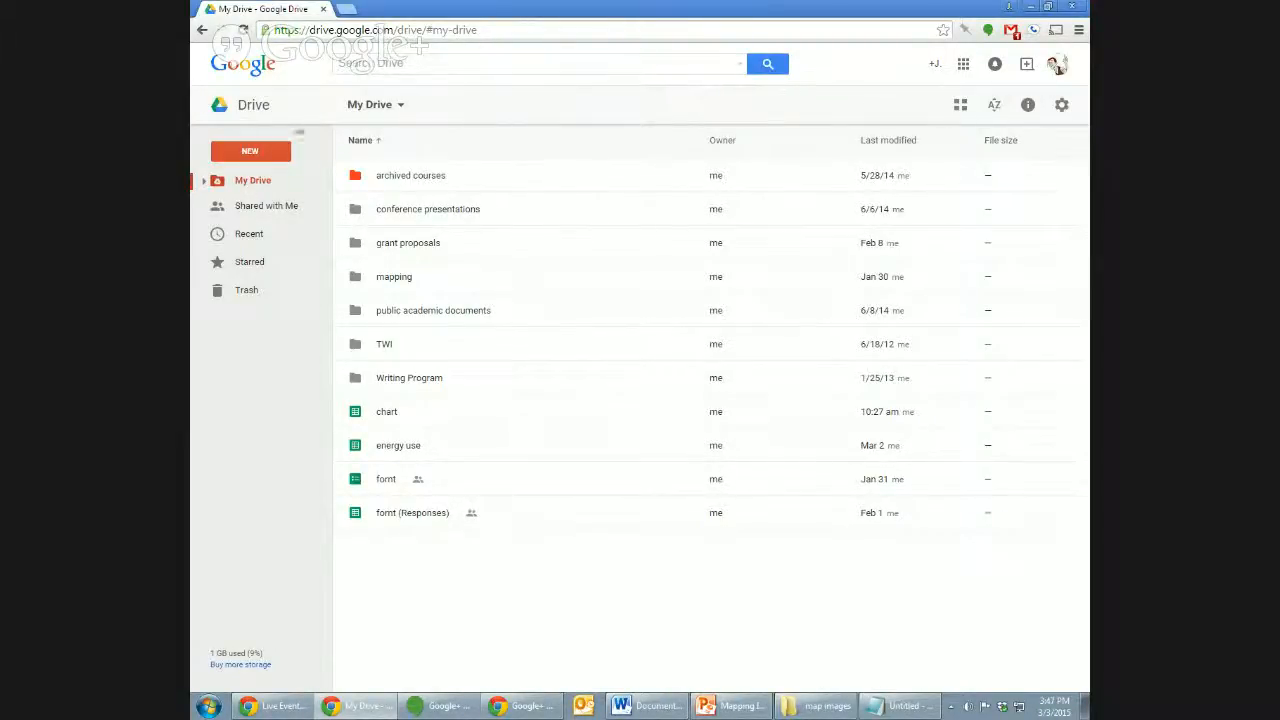
Upload incoming students.xlsx from the computer to Google Drive.
left_click(280, 152)
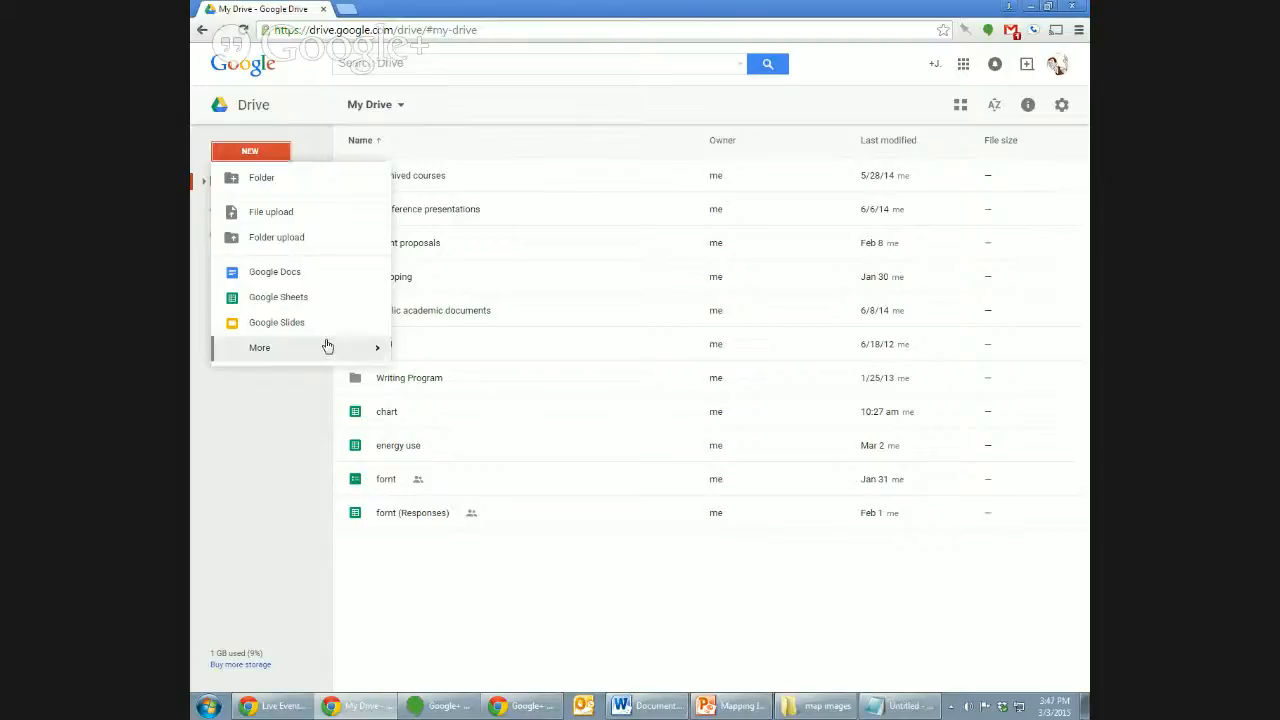
left_click(320, 212)
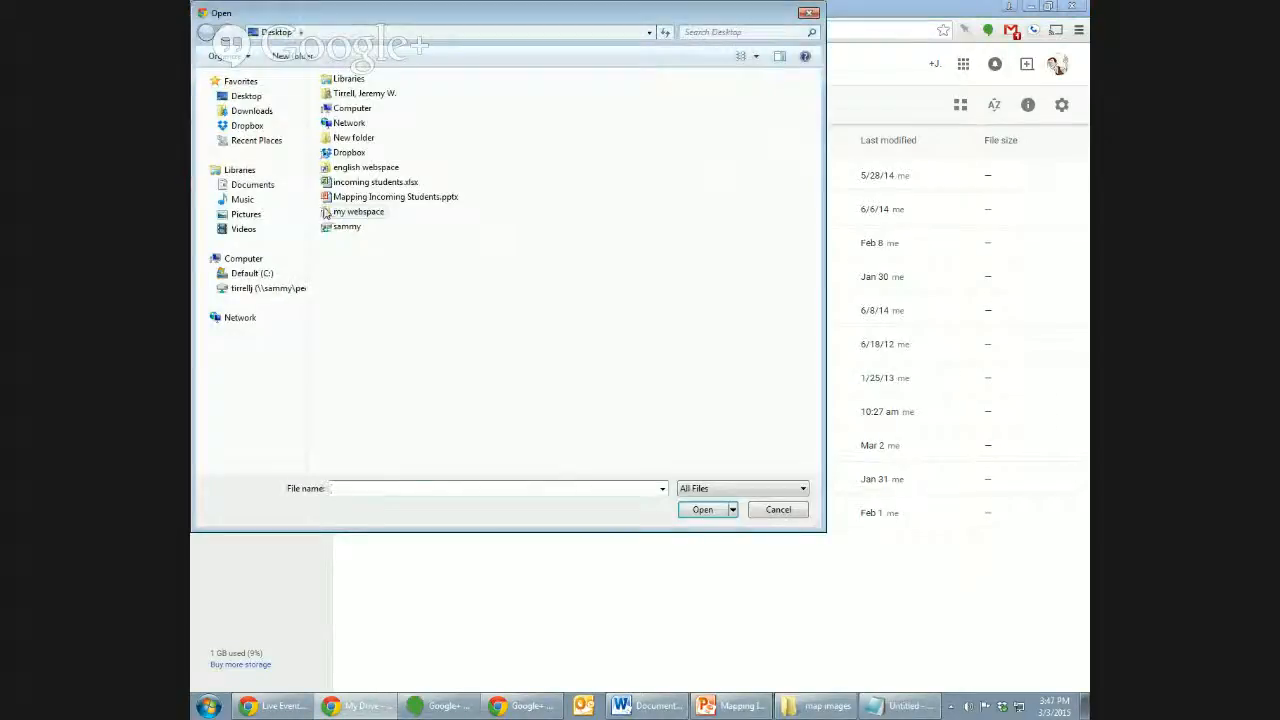
left_click(355, 182)
left_click(703, 509)
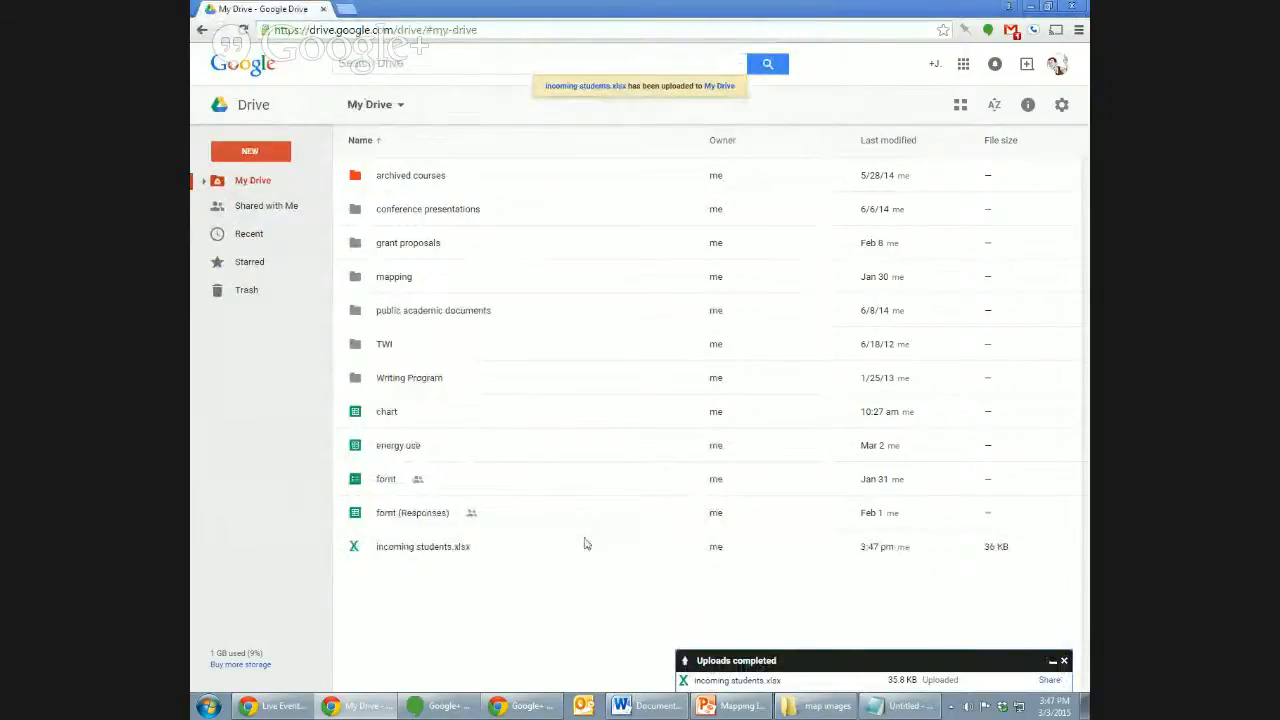
Open the uploaded workbook with Google Sheets and switch to the converted spreadsheet.
double_click(432, 547)
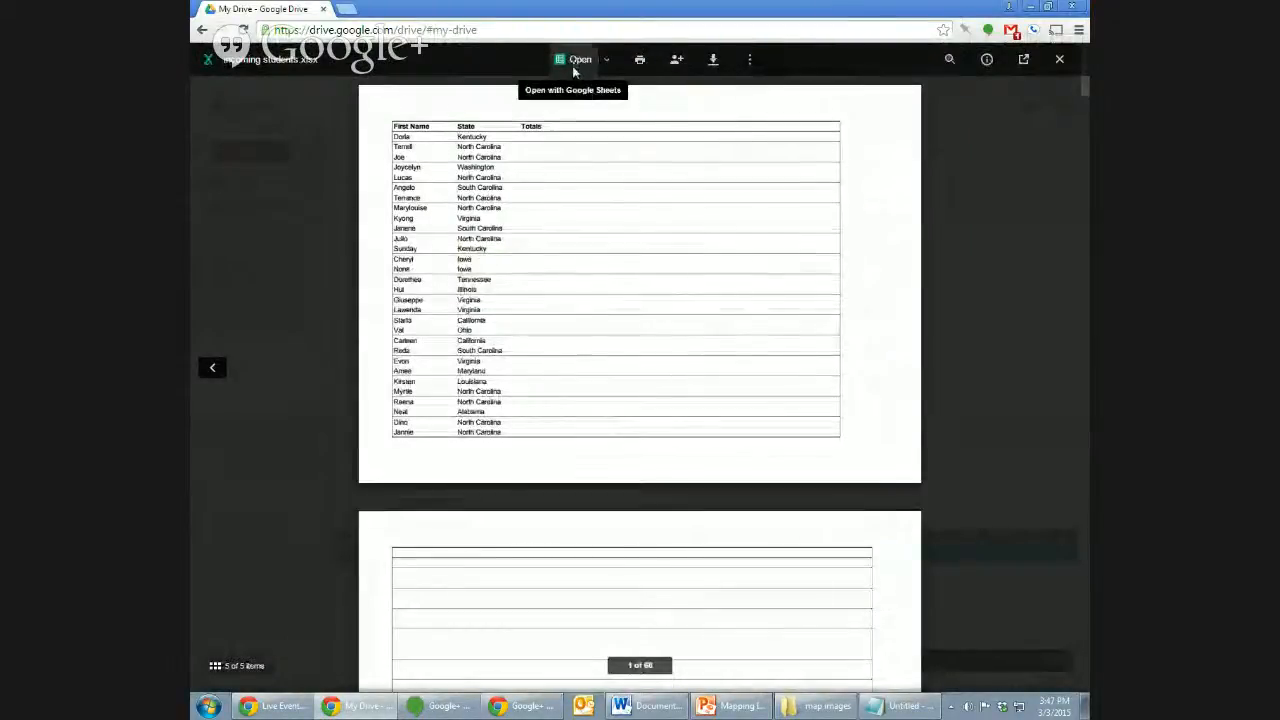
left_click(579, 59)
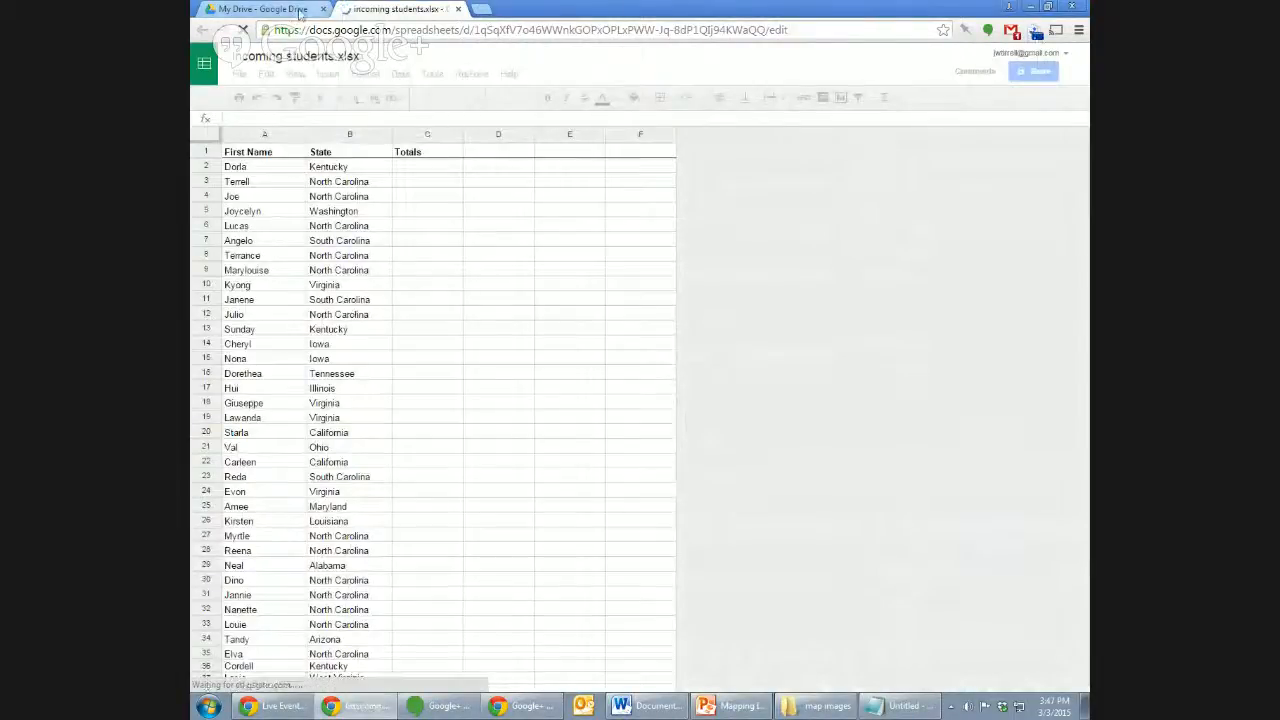
left_click(300, 14)
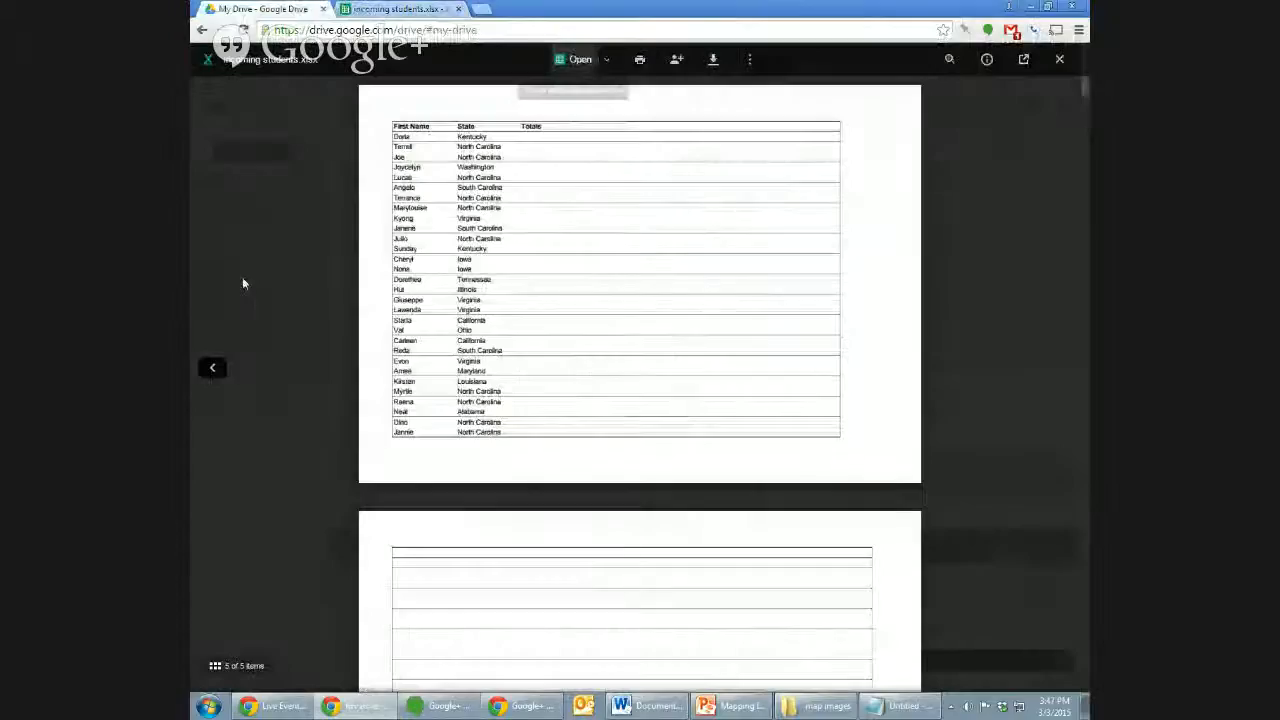
left_click(278, 576)
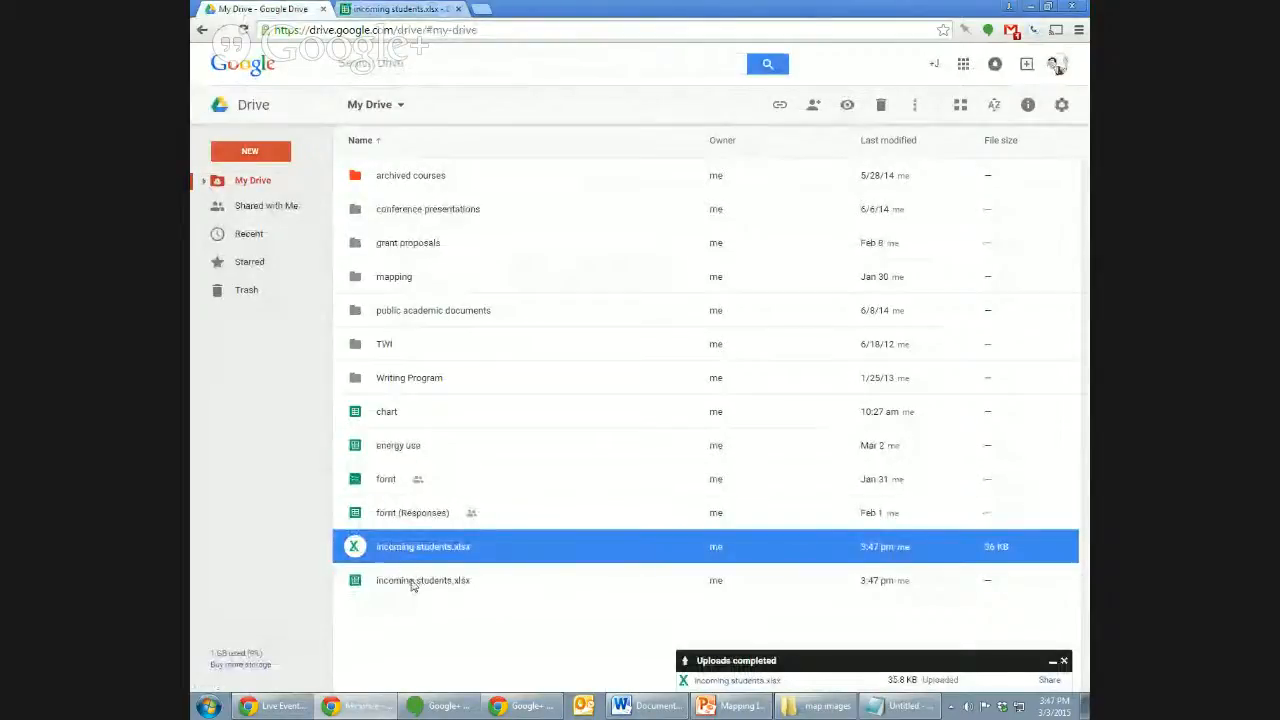
left_click(1064, 660)
left_click(400, 9)
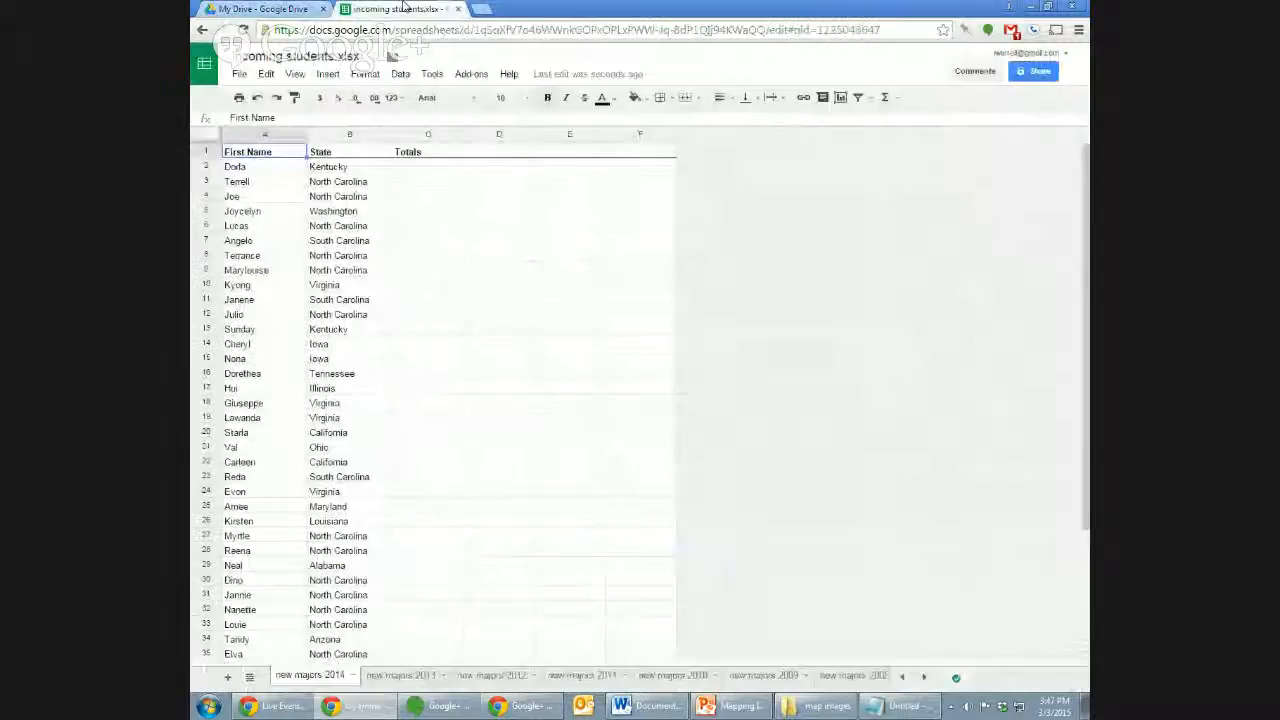
Look over the 2014 names and states, then select the whole A1:C student table with Ctrl+A.
left_click(383, 267)
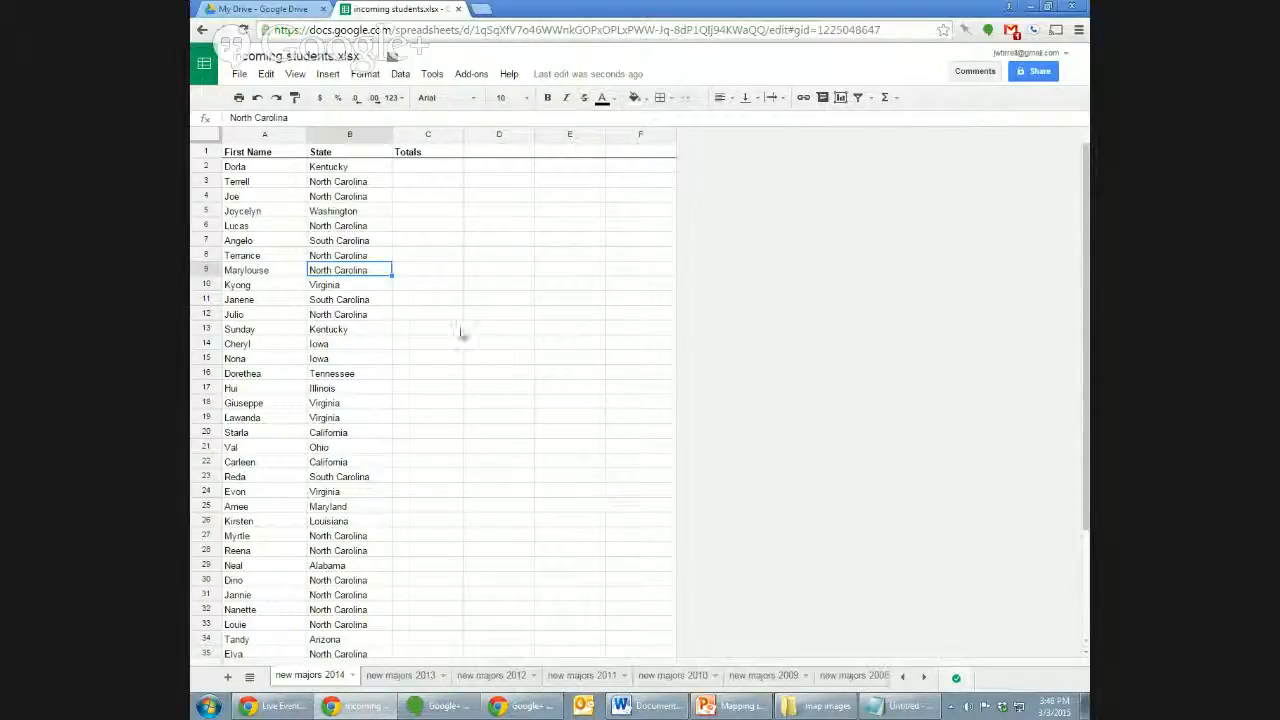
left_click(377, 226)
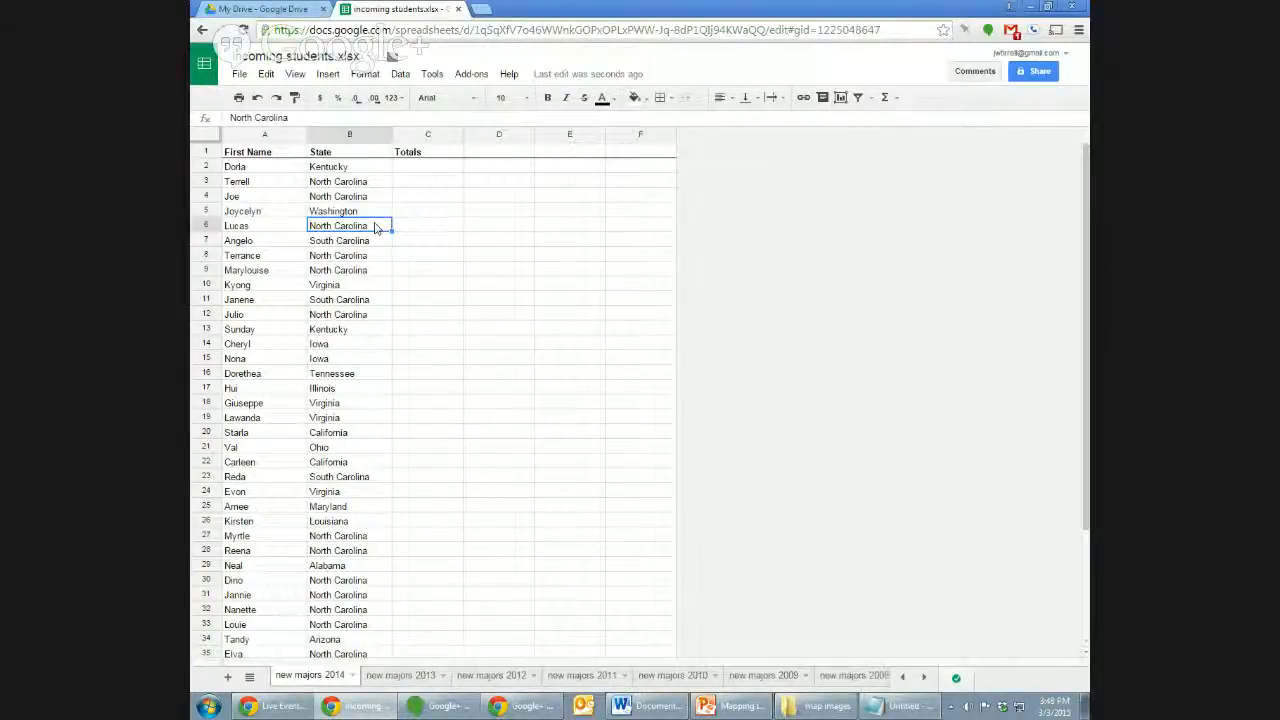
left_click(448, 226)
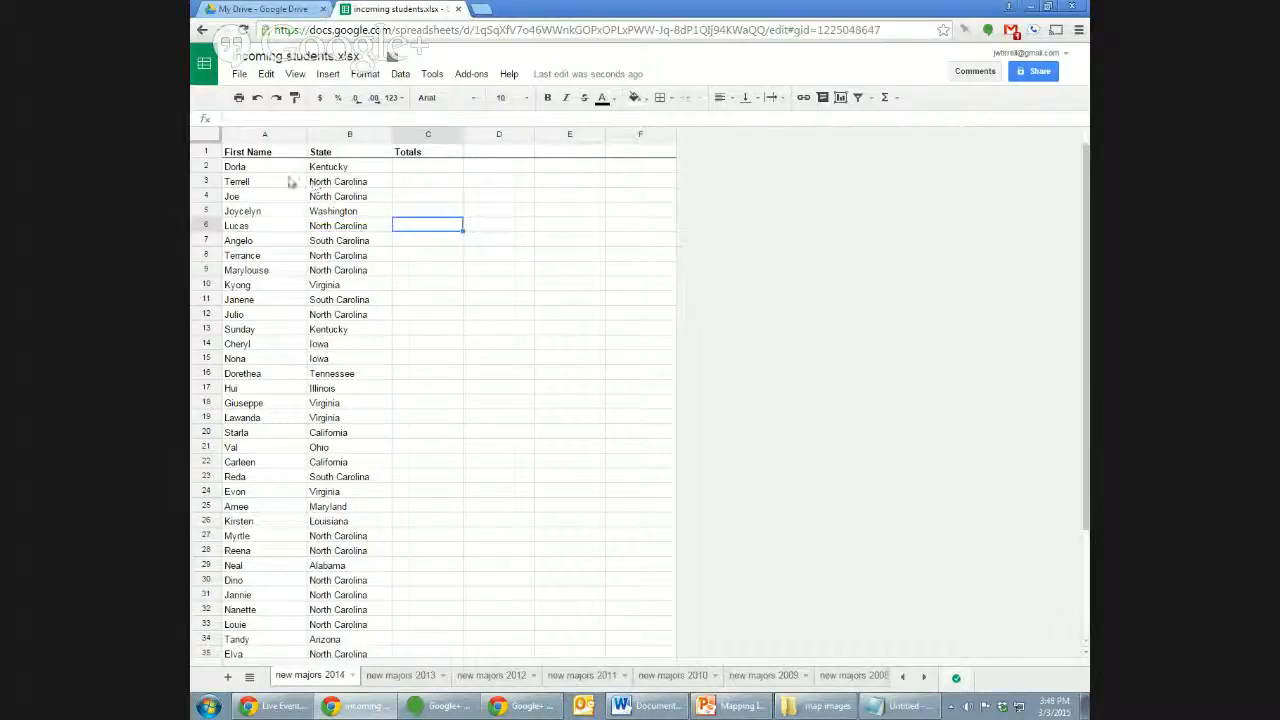
left_click_drag(290, 183, 298, 258)
left_click(371, 272)
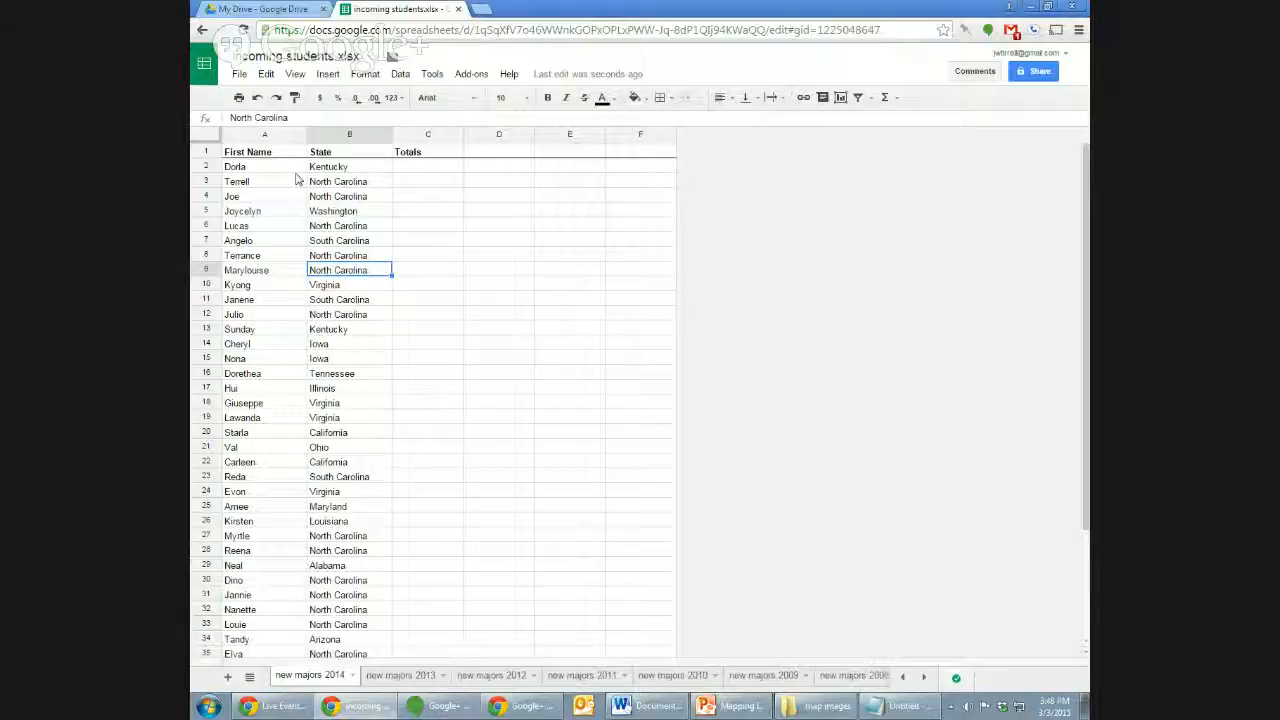
left_click(353, 169)
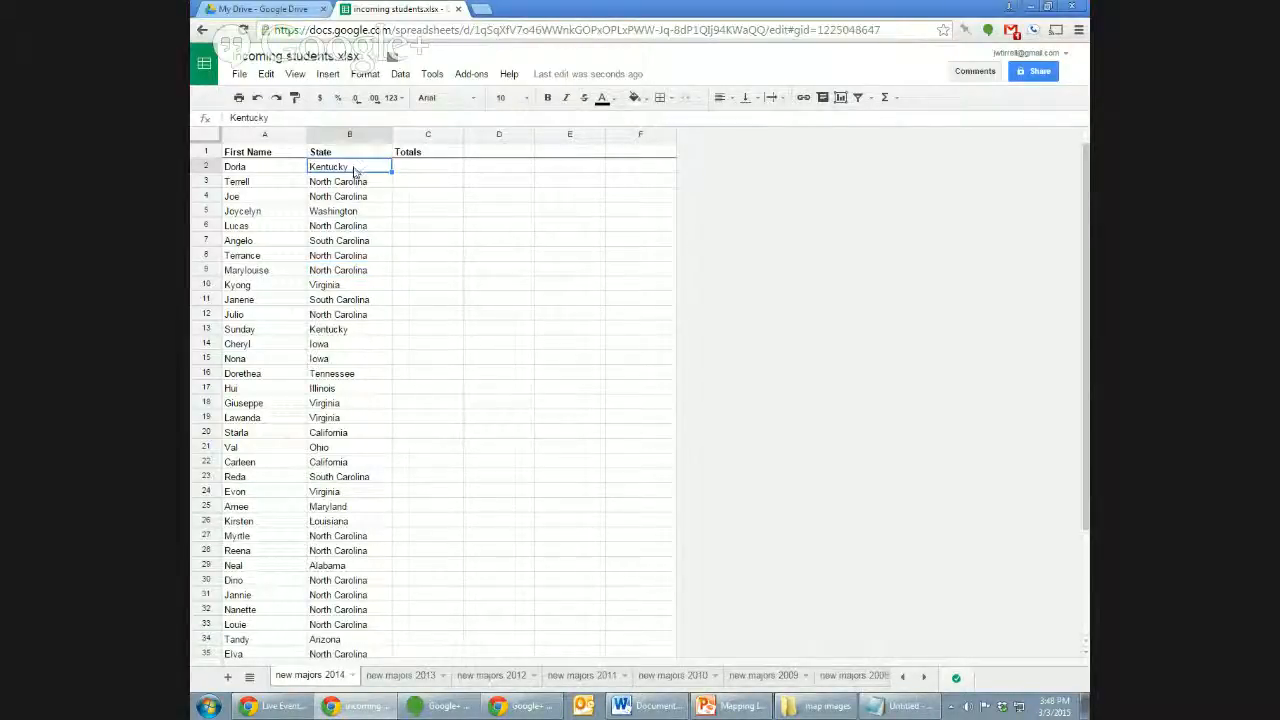
left_click(286, 189)
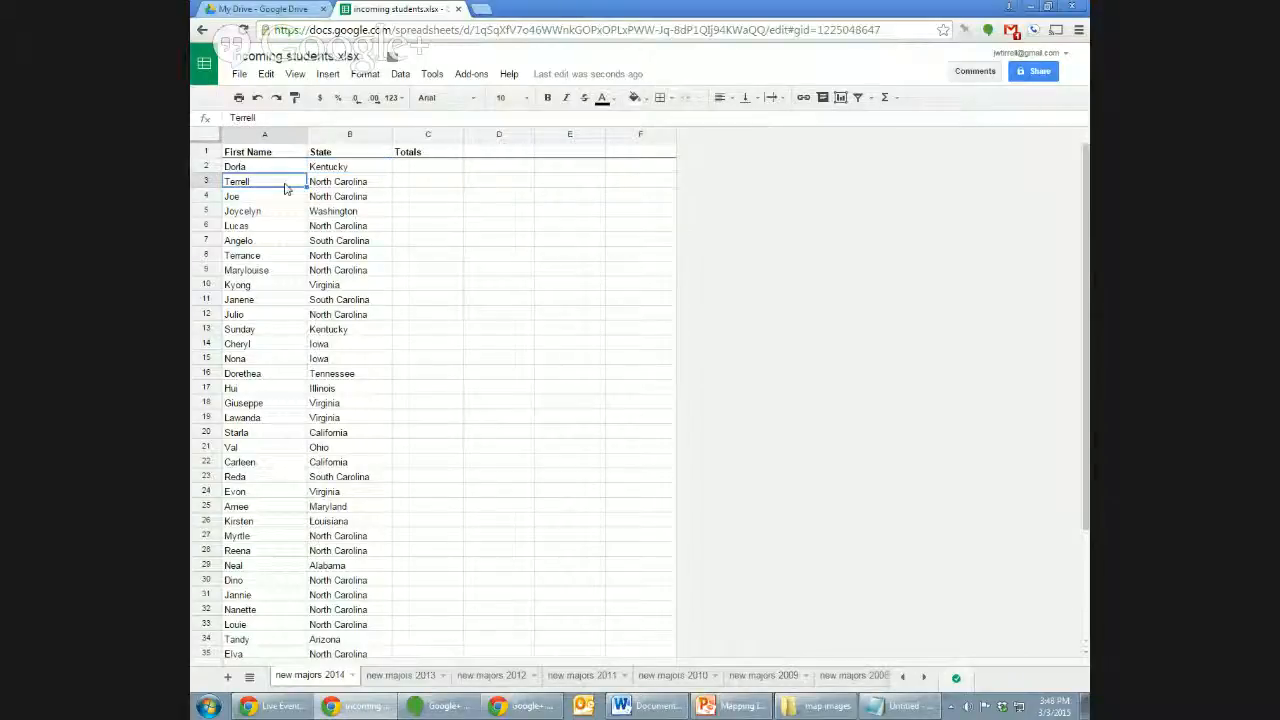
left_click(344, 286)
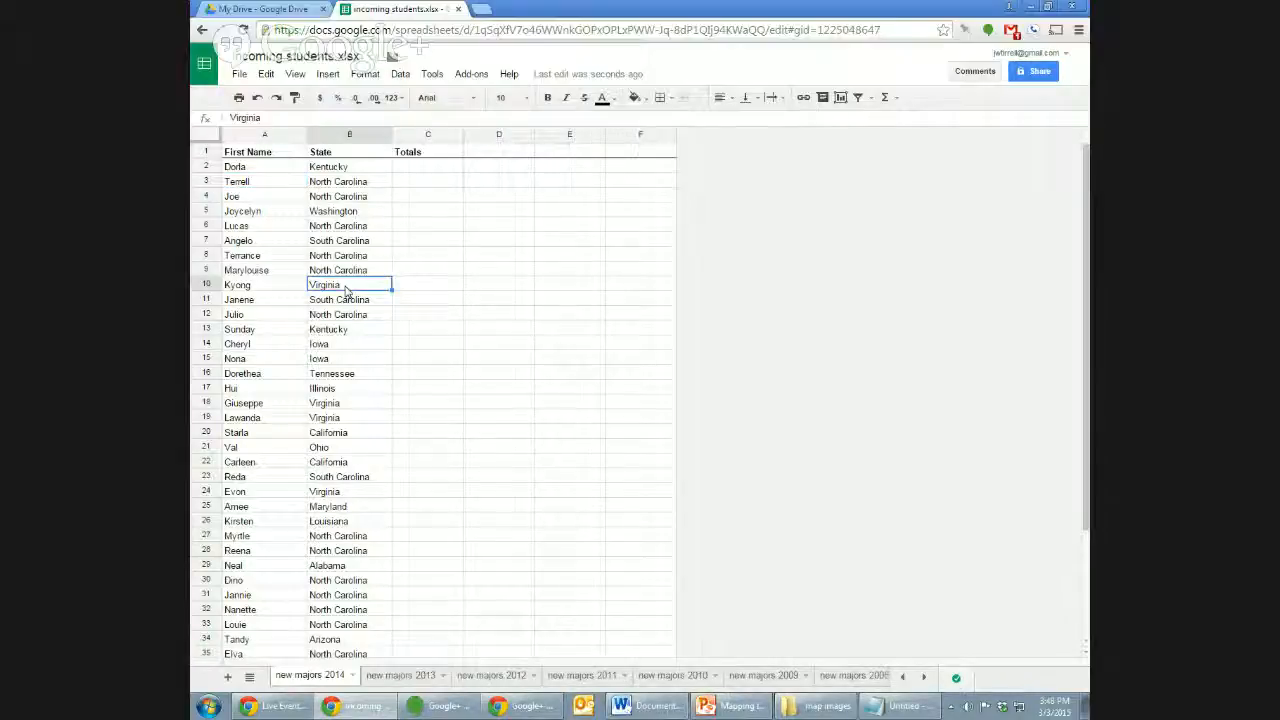
left_click(371, 184)
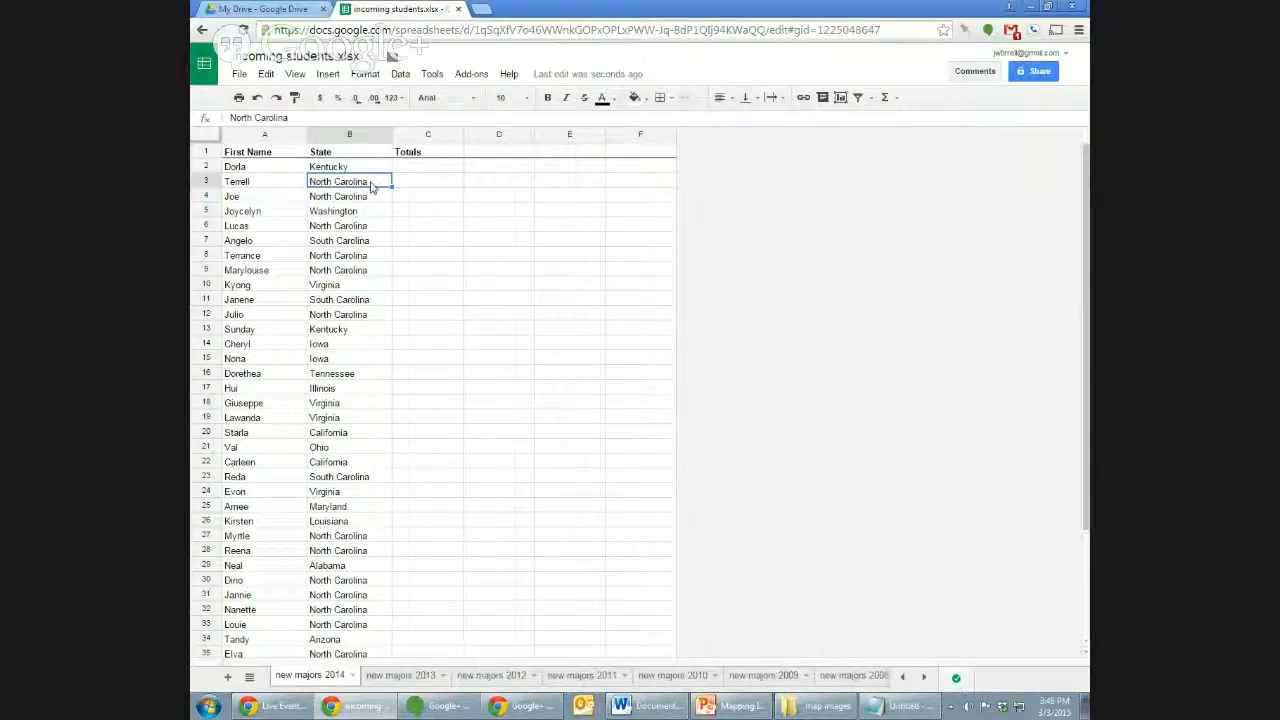
key("Down")
key("Down")
key("Down")
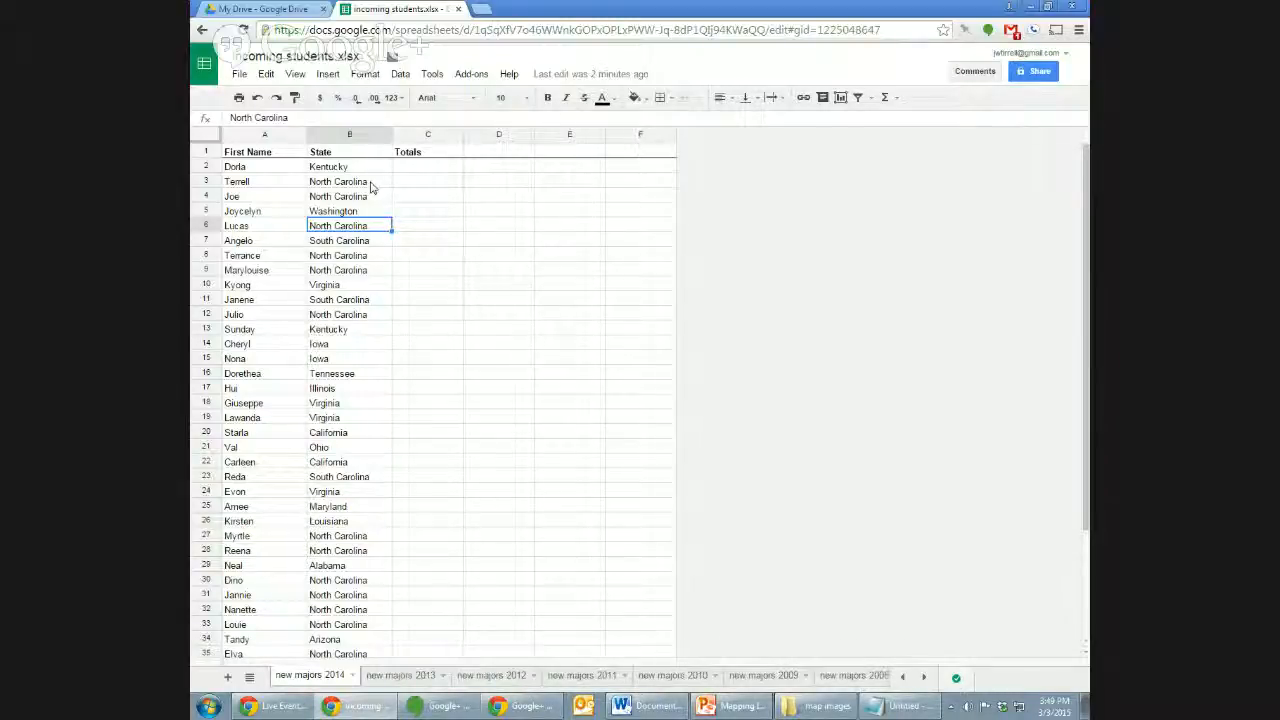
left_click(371, 184)
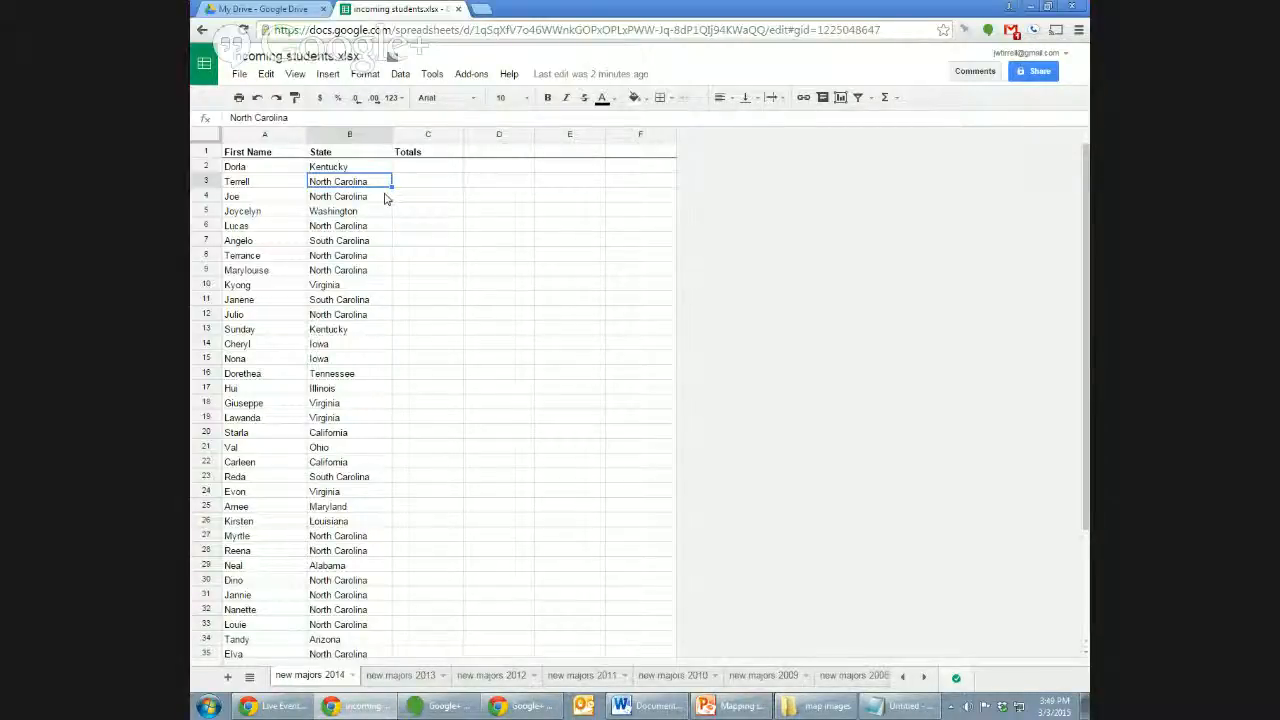
key("ctrl+a")
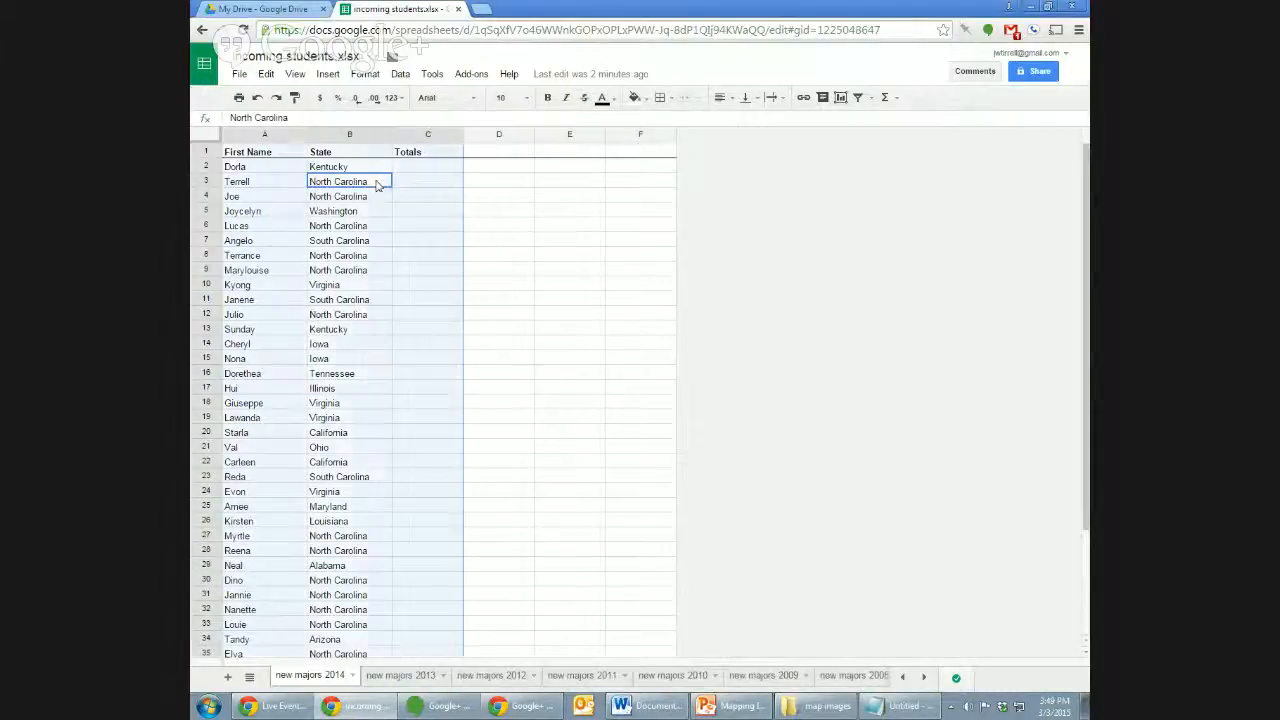
Sort the range by State A→Z, treating the first row as a header.
left_click(401, 75)
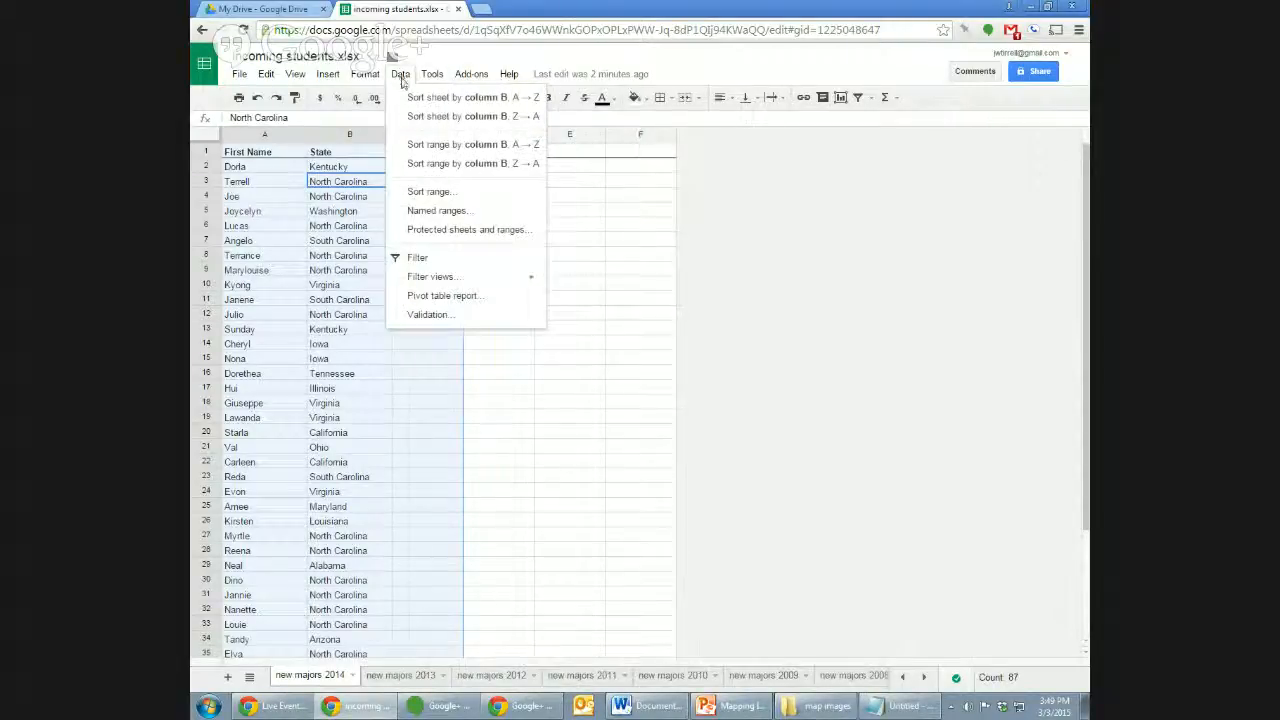
left_click(430, 191)
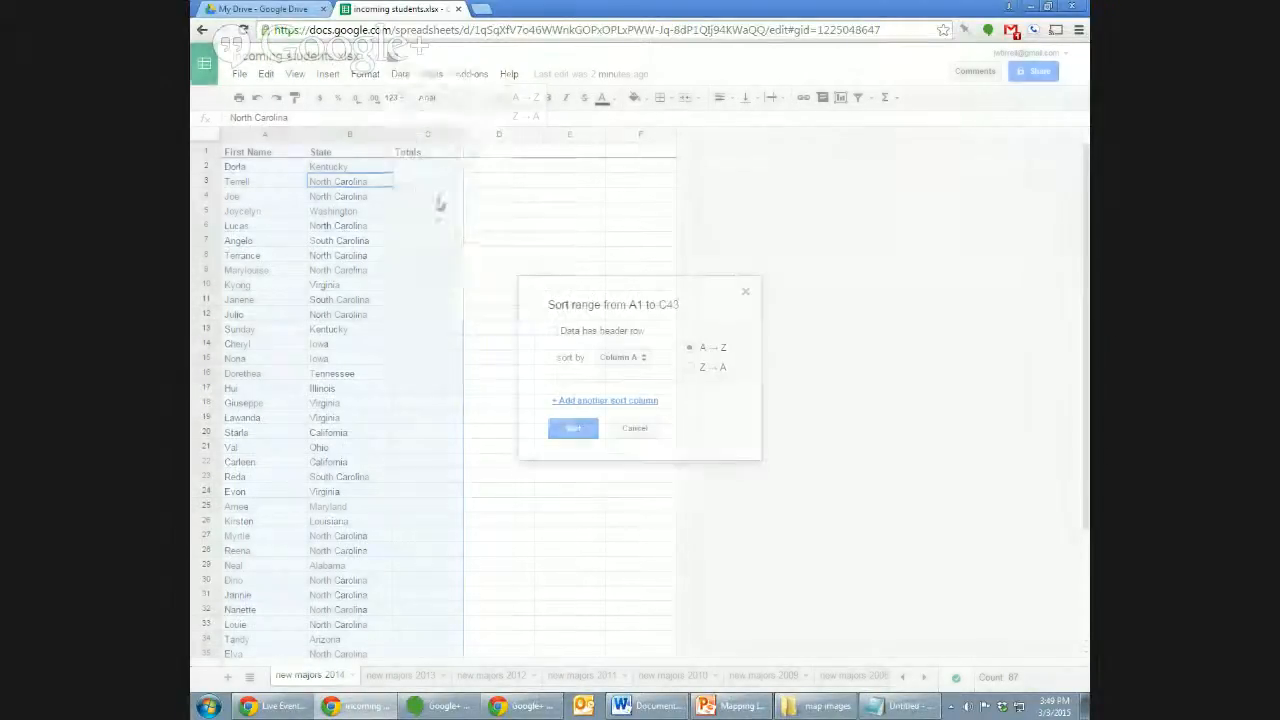
left_click(612, 332)
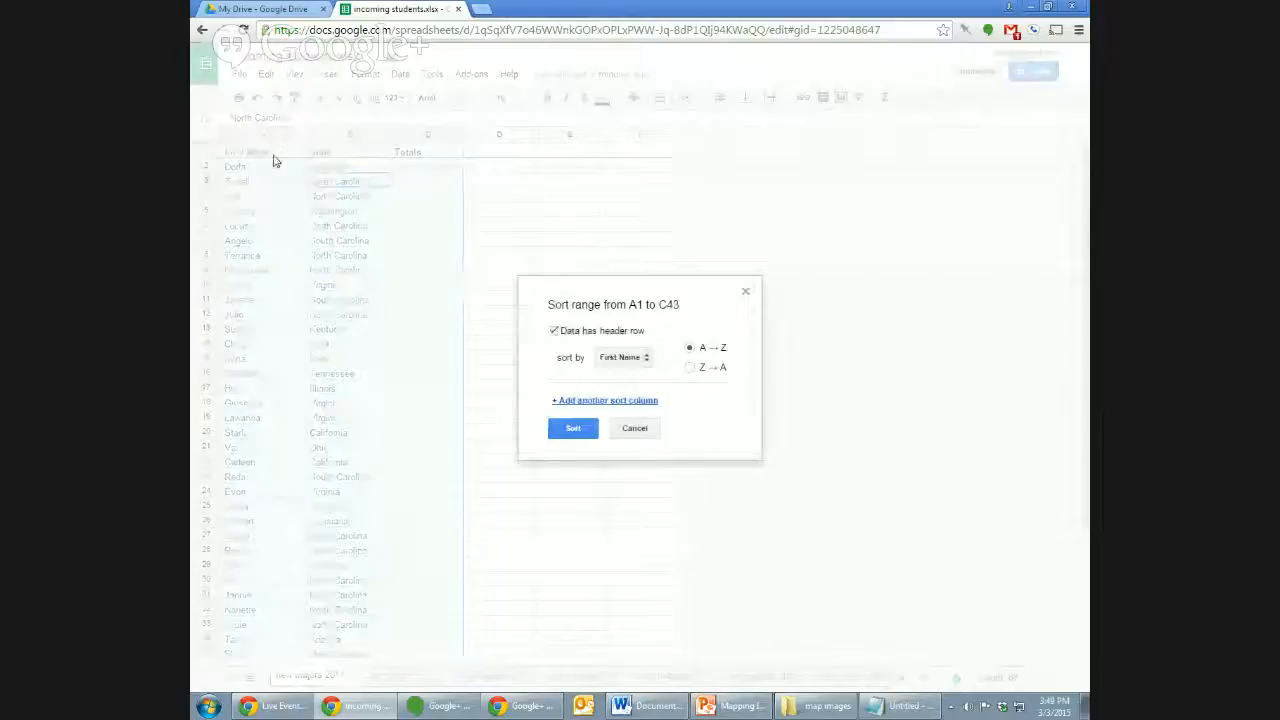
left_click(640, 358)
left_click(641, 375)
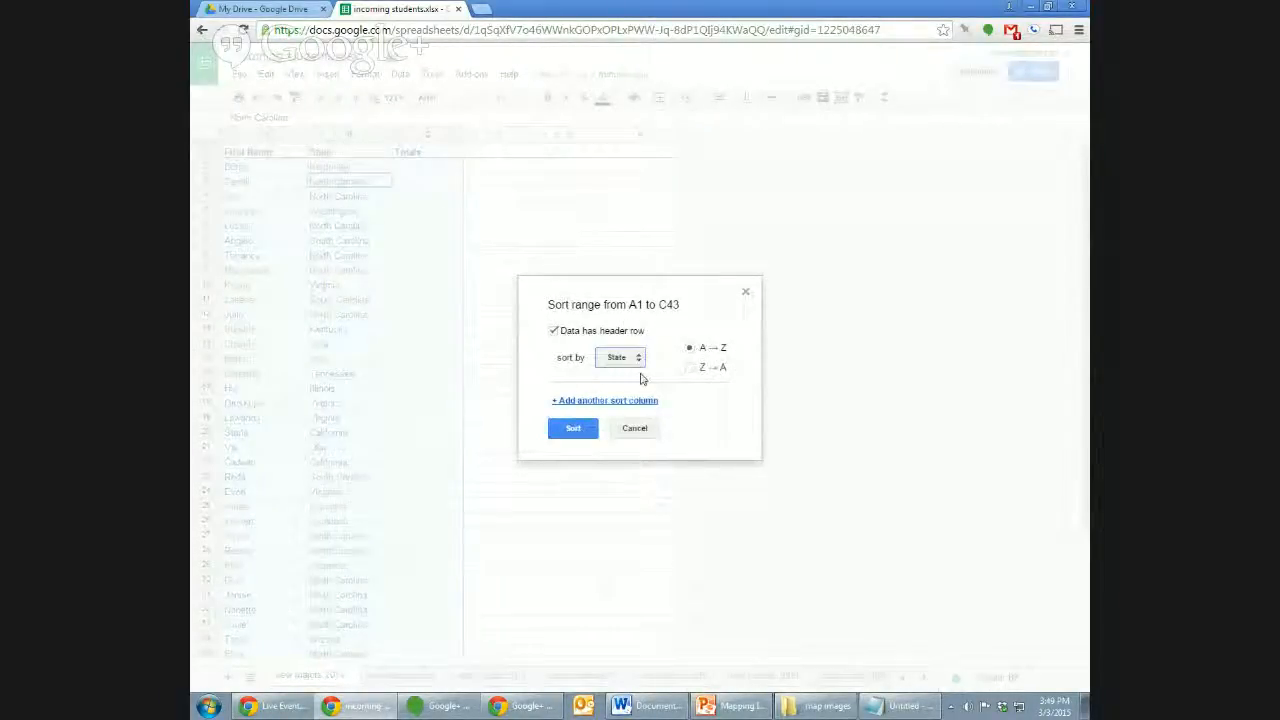
left_click(586, 429)
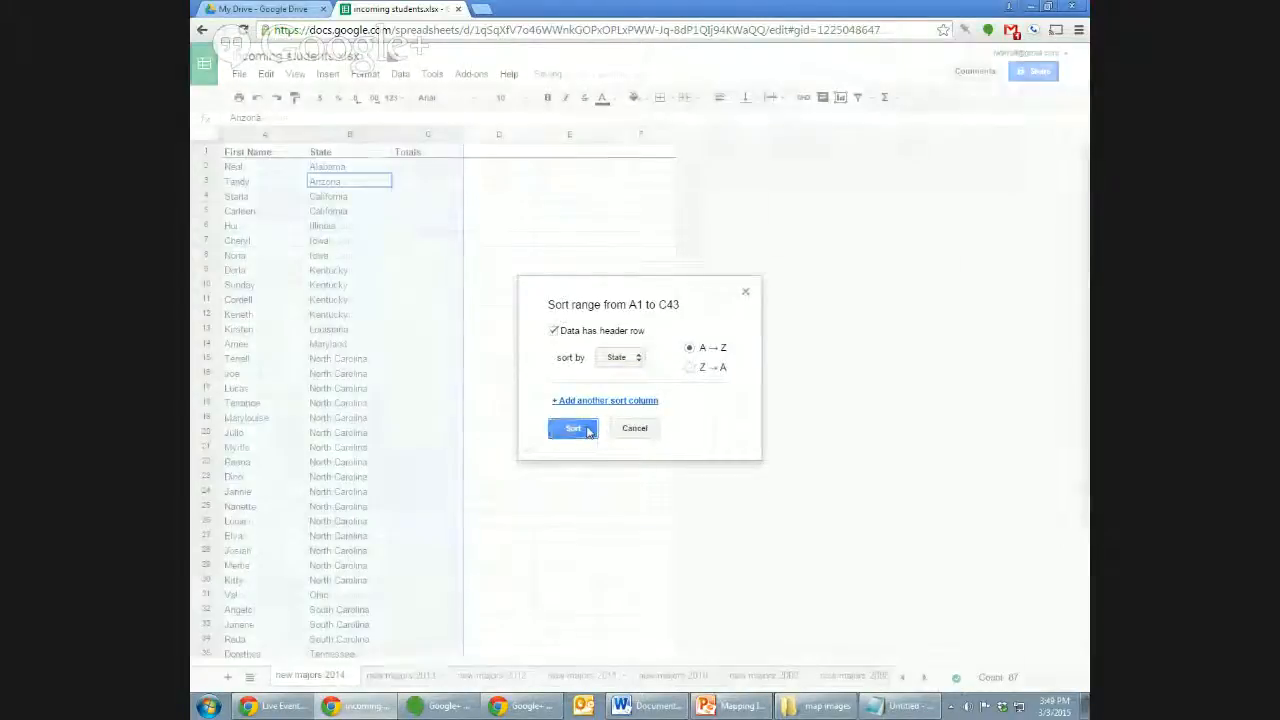
Move to Alabama's empty Totals cell at the top of column C.
left_click(476, 289)
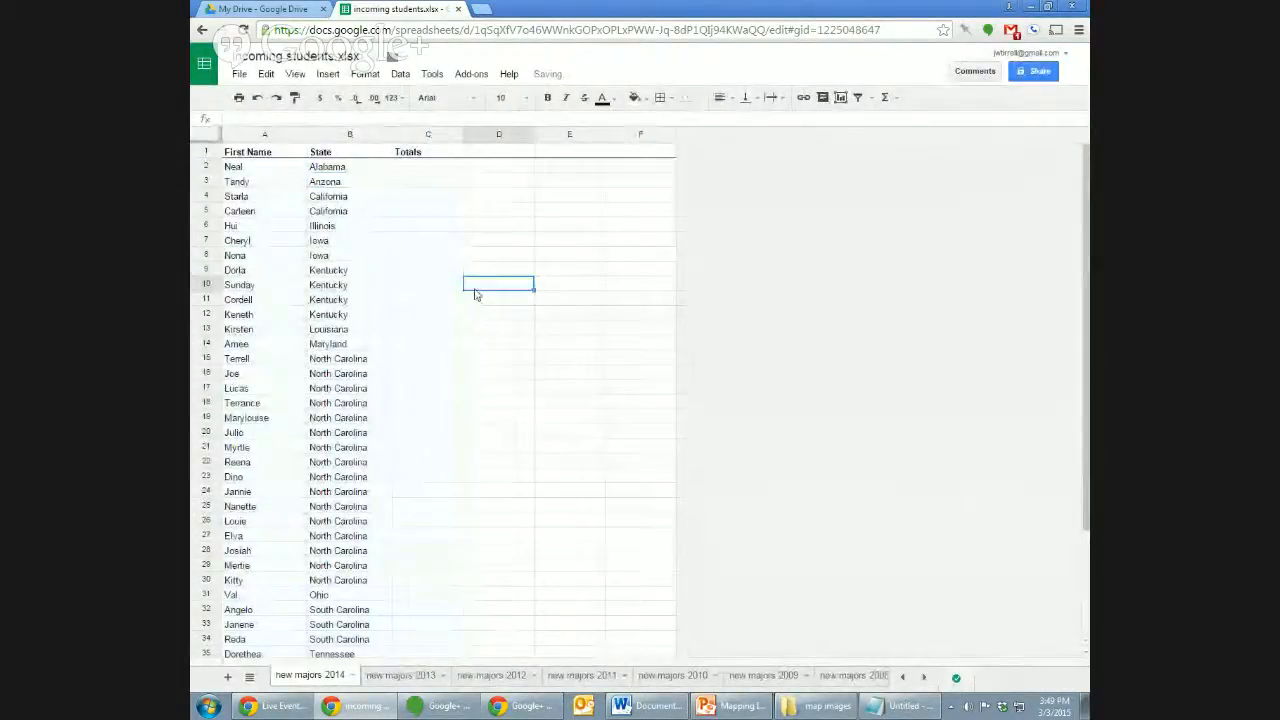
key("Left")
key("Up")
key("Up")
key("Up")
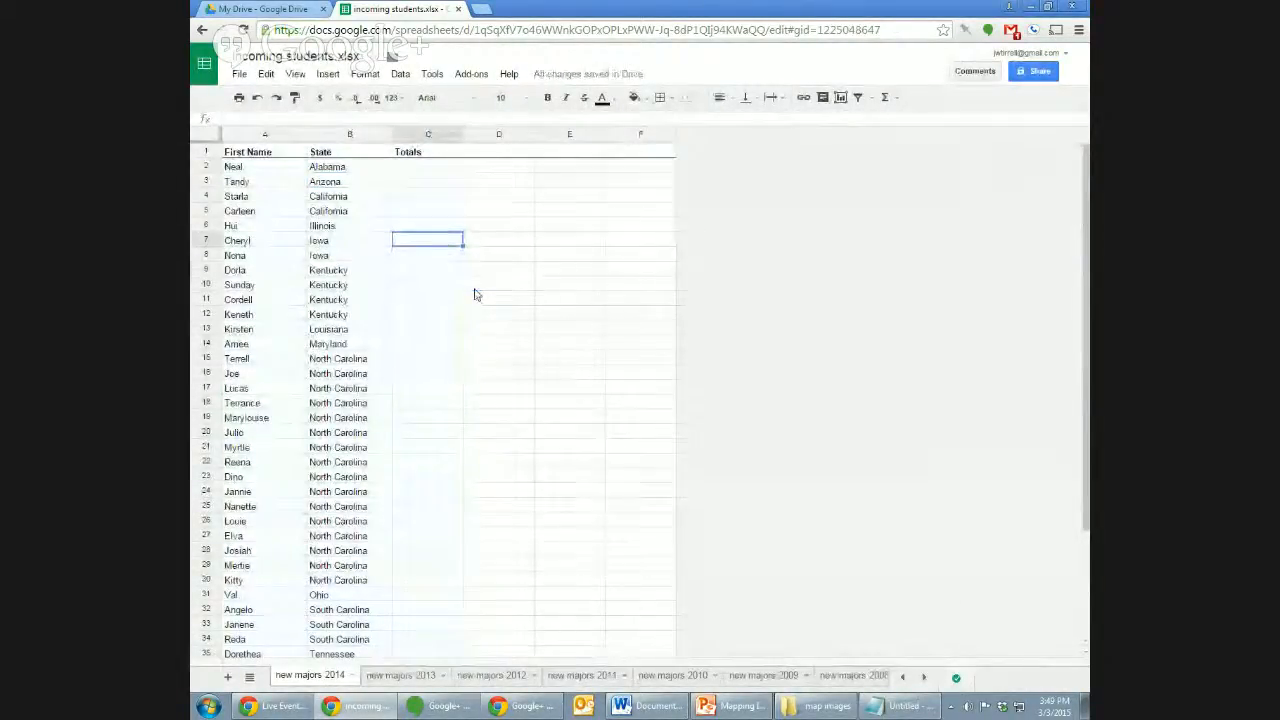
key("Up")
key("Up")
key("Up")
key("Left")
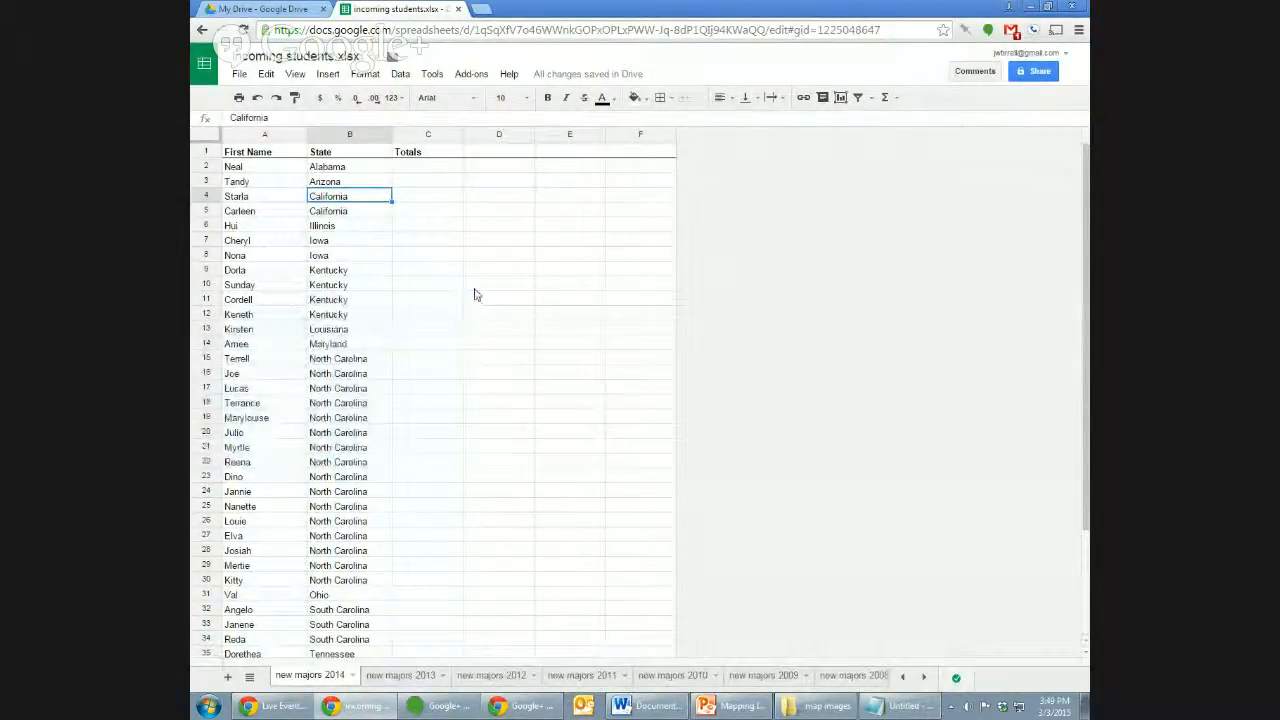
key("Up")
key("Up")
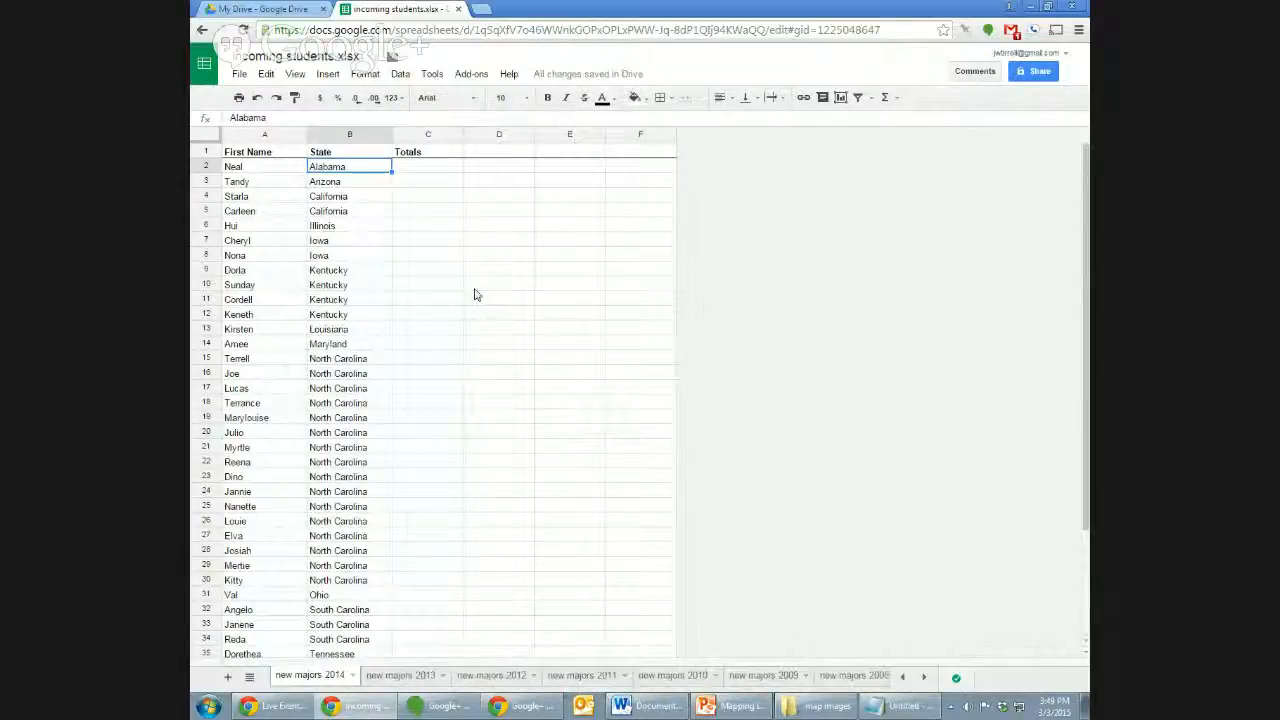
key("Right")
Enter a total of 1 for Alabama and 1 for Arizona.
type("1")
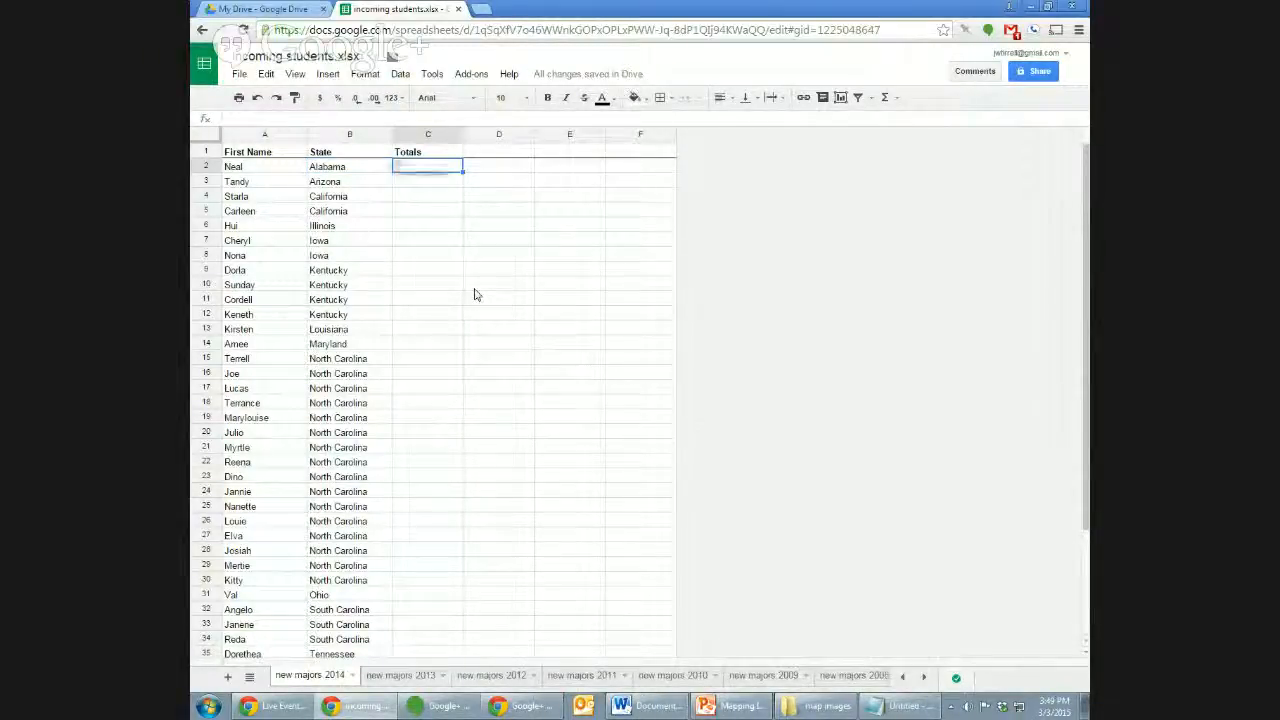
key("Return")
type("1")
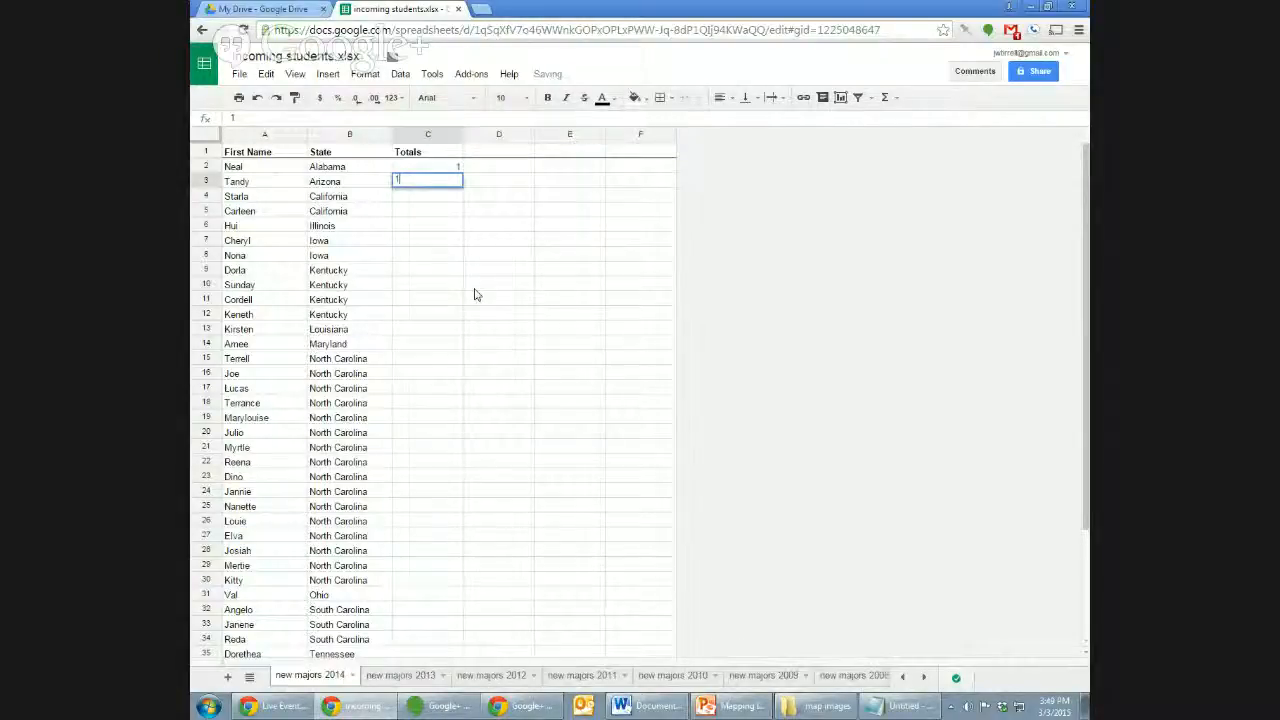
key("Return")
key("Down")
key("Down")
key("Down")
key("Down")
key("Down")
key("Down")
key("Down")
key("Down")
key("Down")
key("Down")
key("Down")
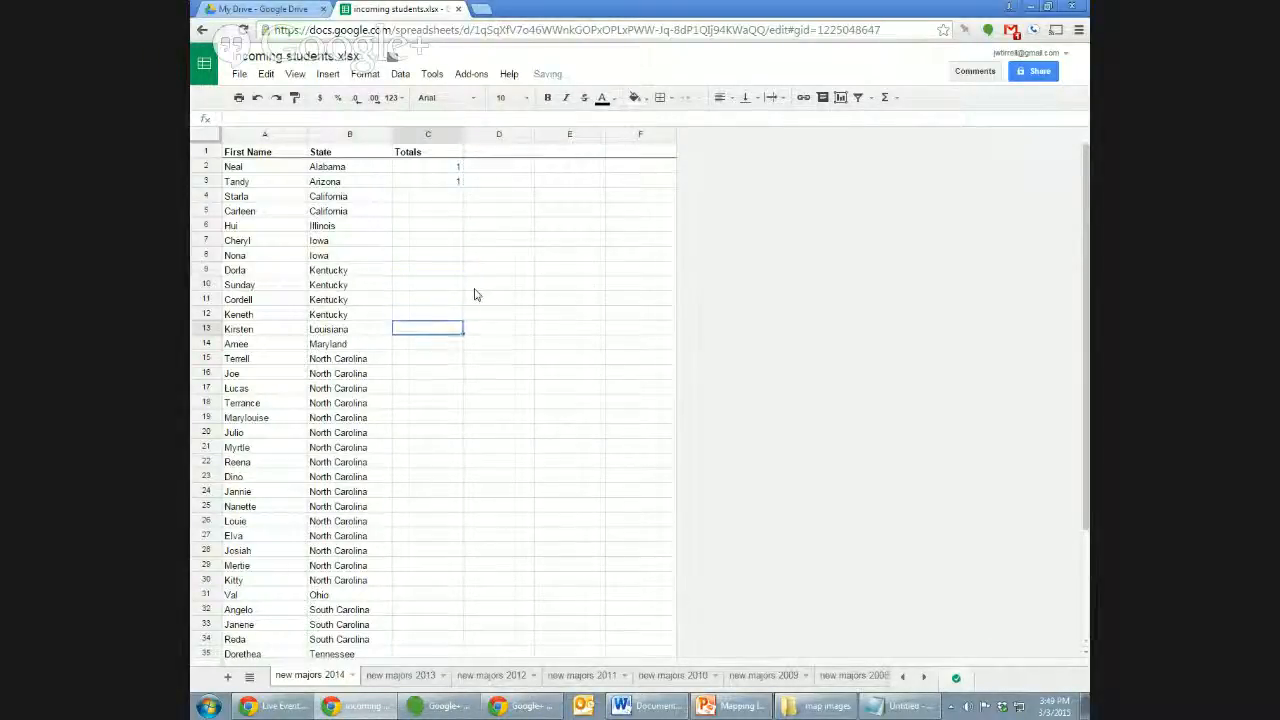
Select the North Carolina rows in the State column to count them.
key("Left")
key("shift+Down")
key("shift+Down")
key("shift+Down")
key("shift+Down")
key("shift+Down")
key("shift+Down")
key("shift+Down")
key("shift+Down")
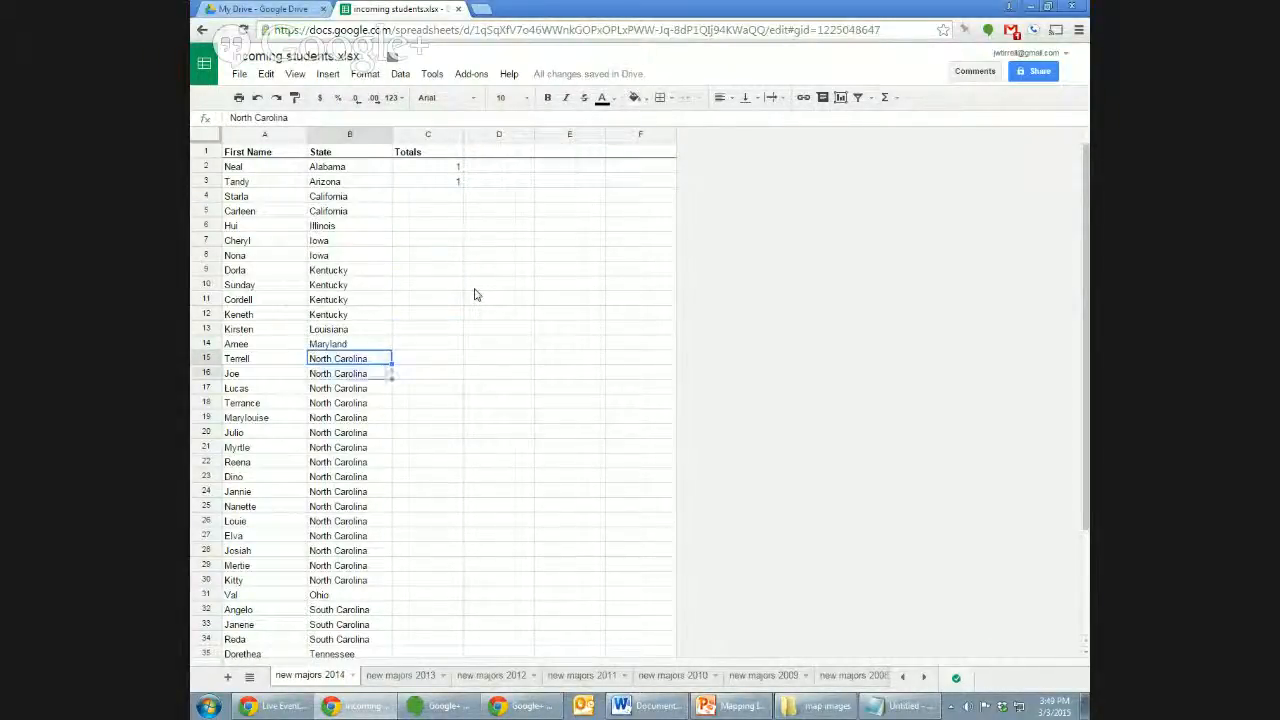
key("shift+Down")
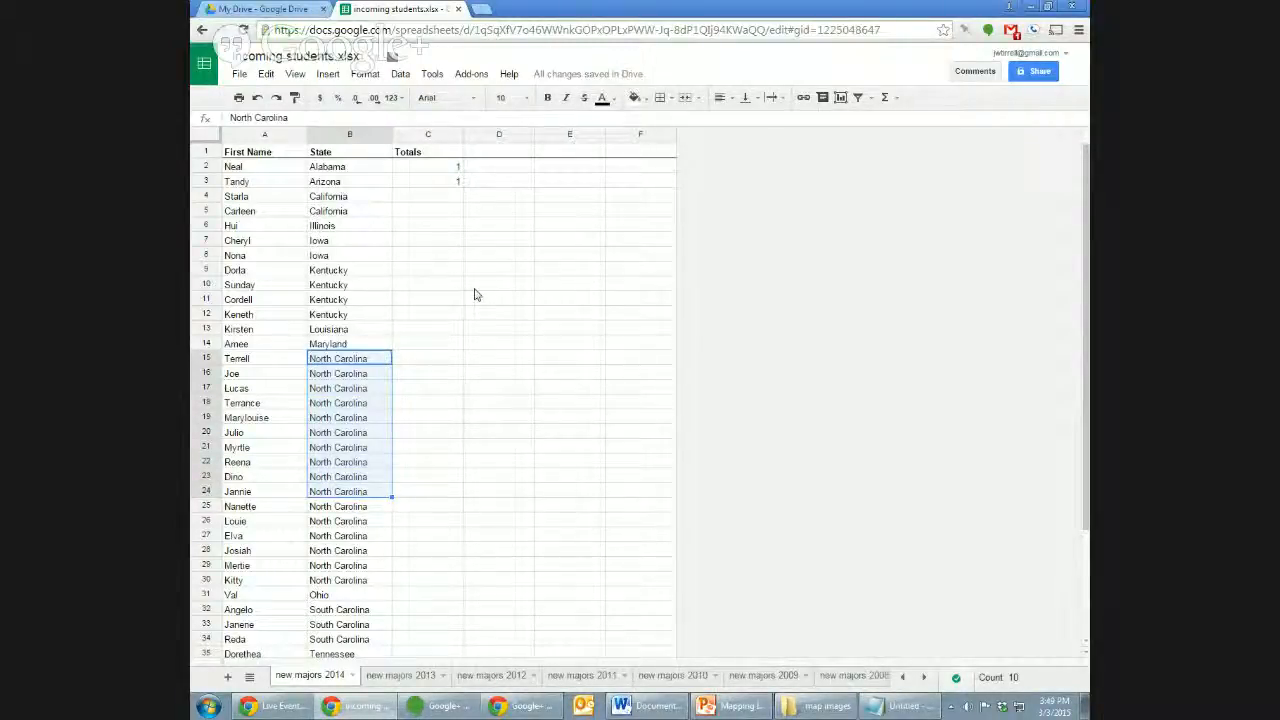
key("shift+Down")
key("shift+Down")
key("shift+Down")
key("shift+Down")
key("shift+Down")
key("Up")
key("Down")
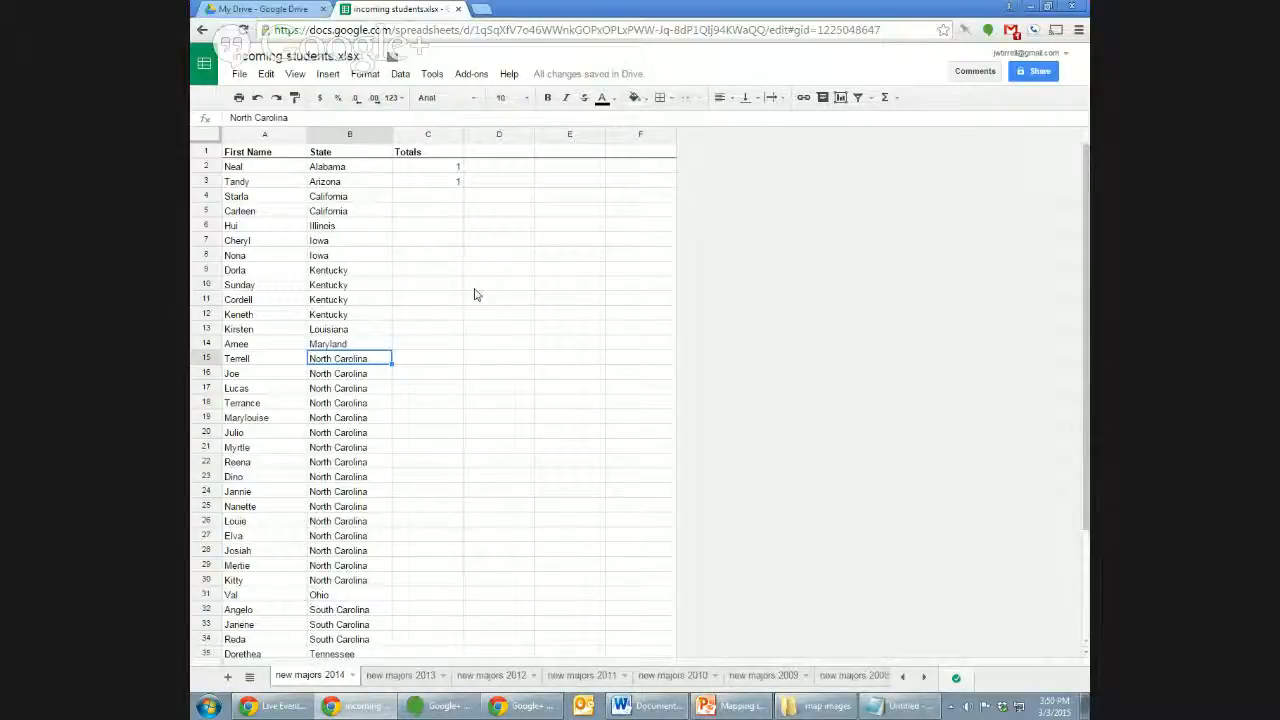
Select the two California rows to see their count.
key("Up")
key("Up")
key("Up")
key("Up")
key("Up")
key("Up")
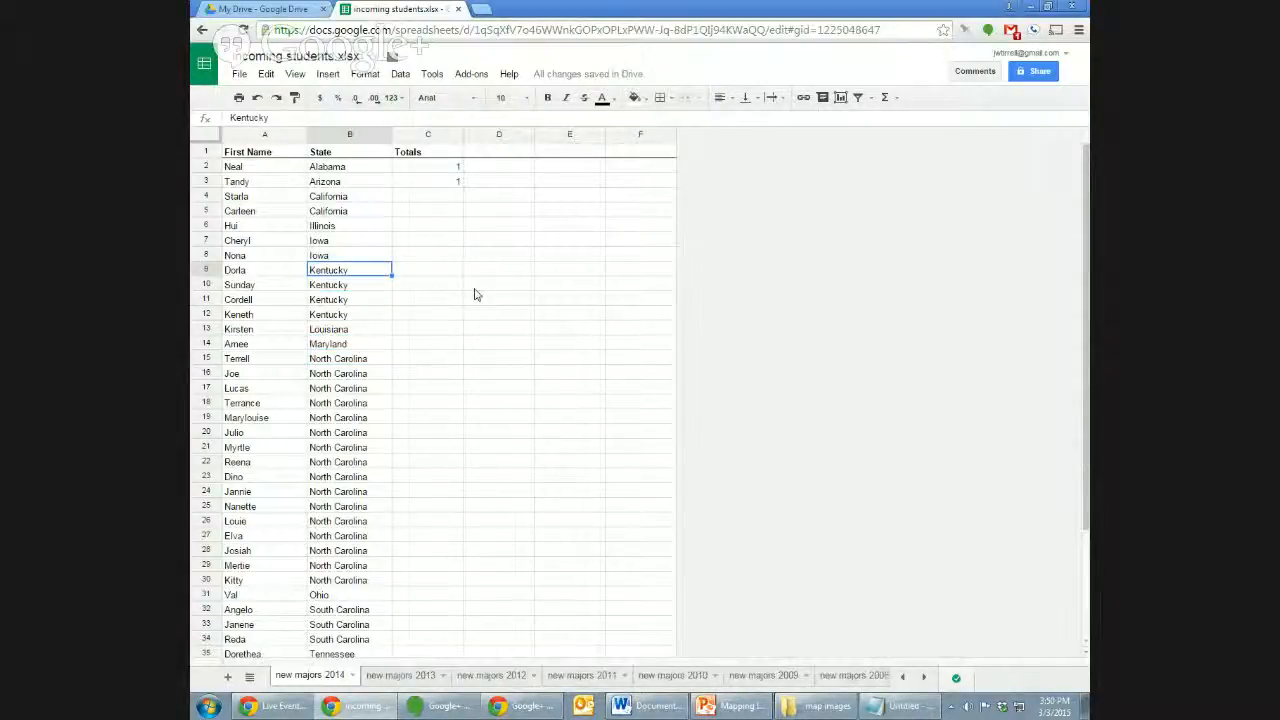
key("Up")
key("Up")
key("Up")
key("Up")
key("Up")
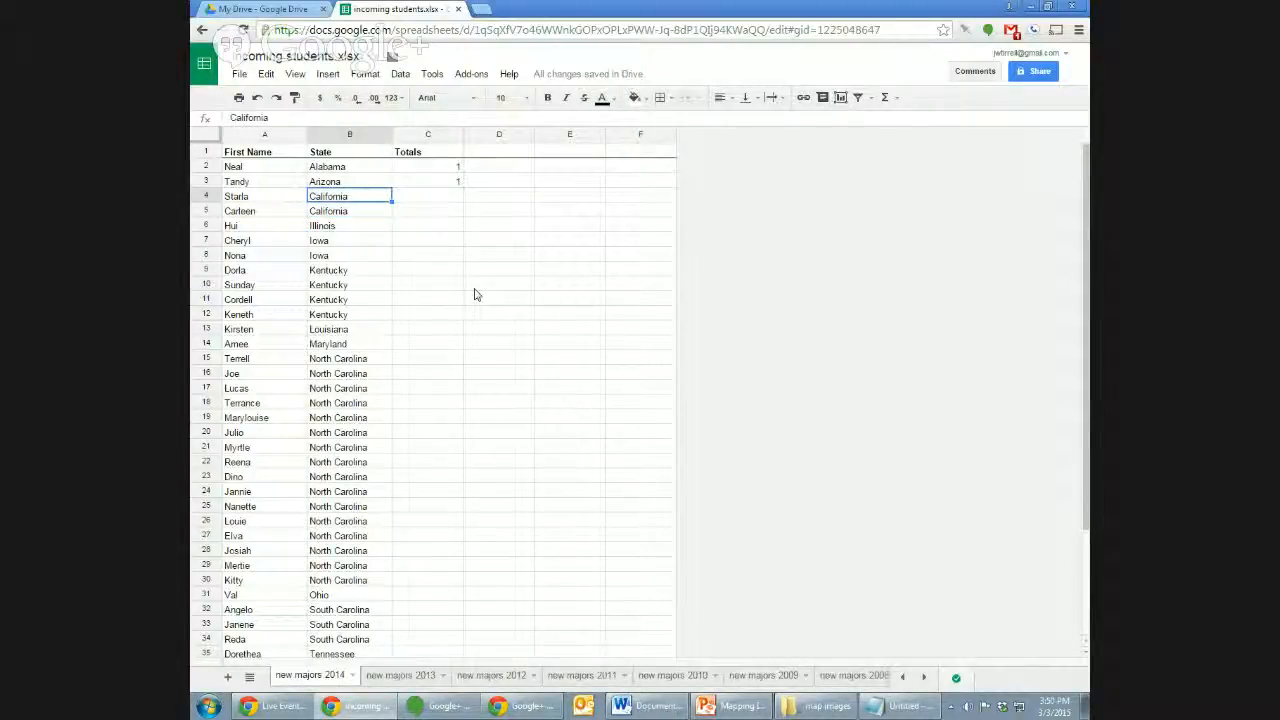
key("shift+Down")
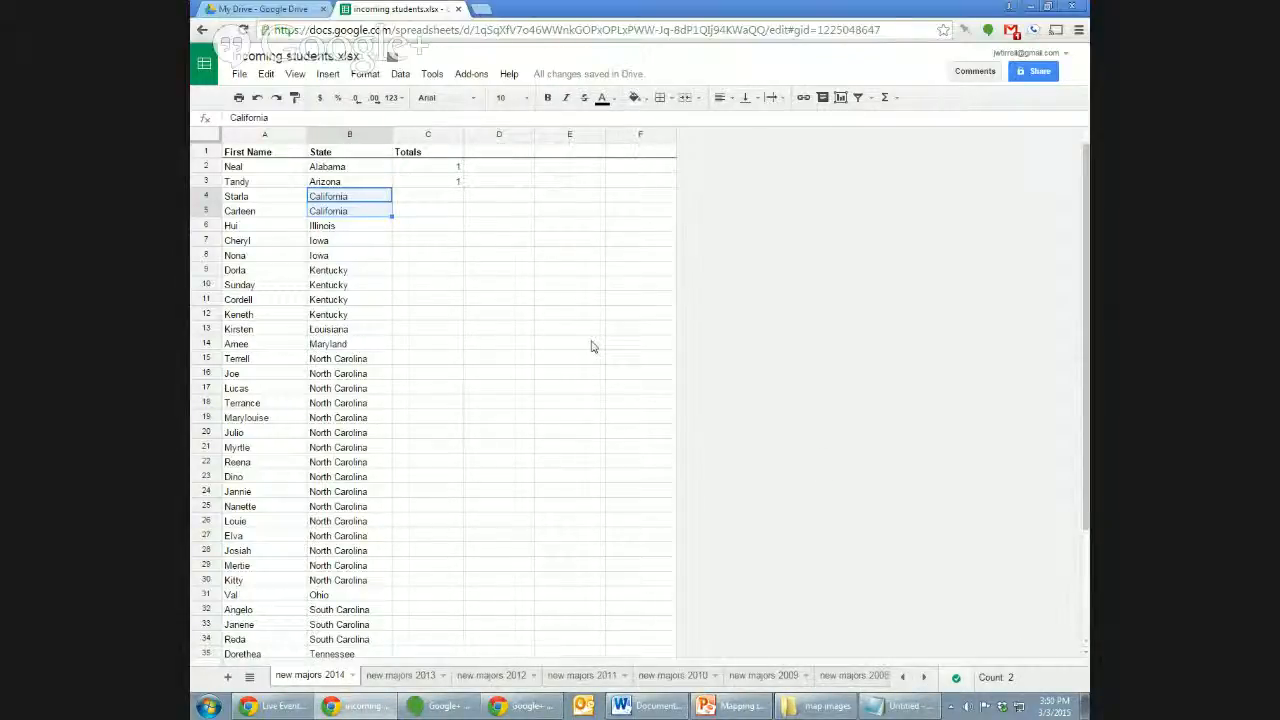
key("shift+Down")
key("shift+Up")
key("shift+Down")
key("shift+Down")
key("shift+Down")
key("shift+Down")
key("shift+Down")
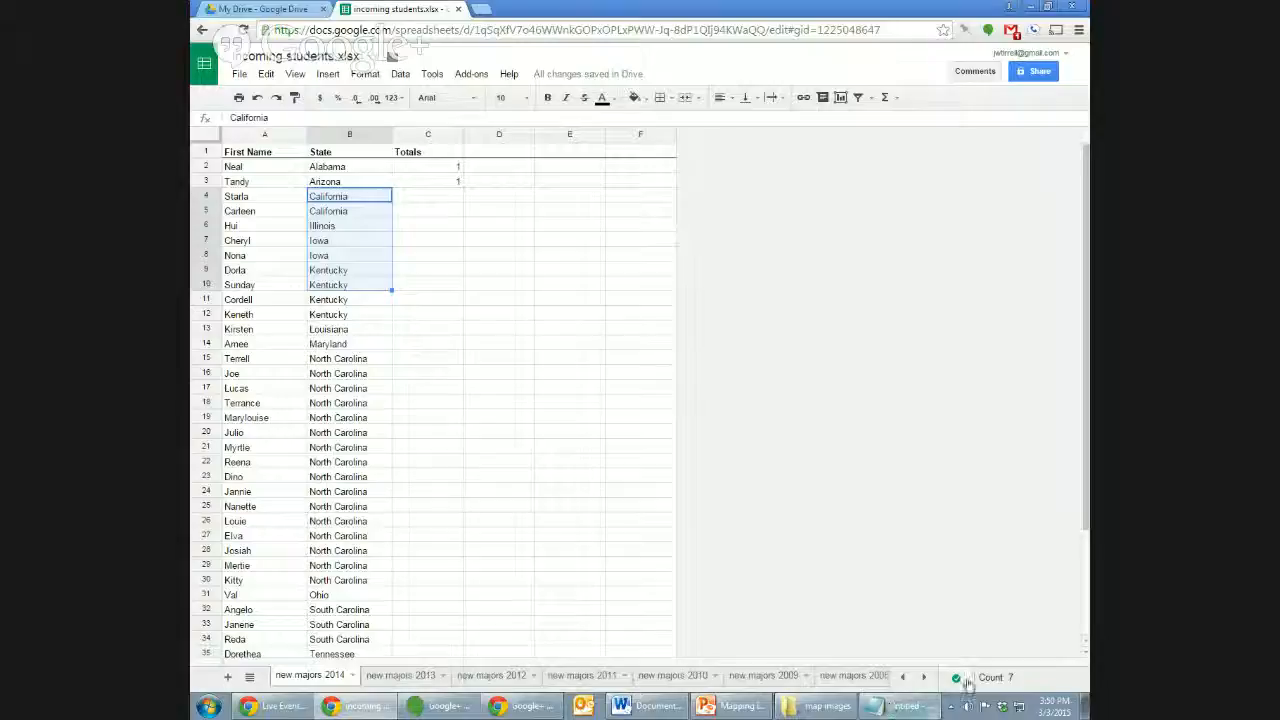
left_click(373, 228)
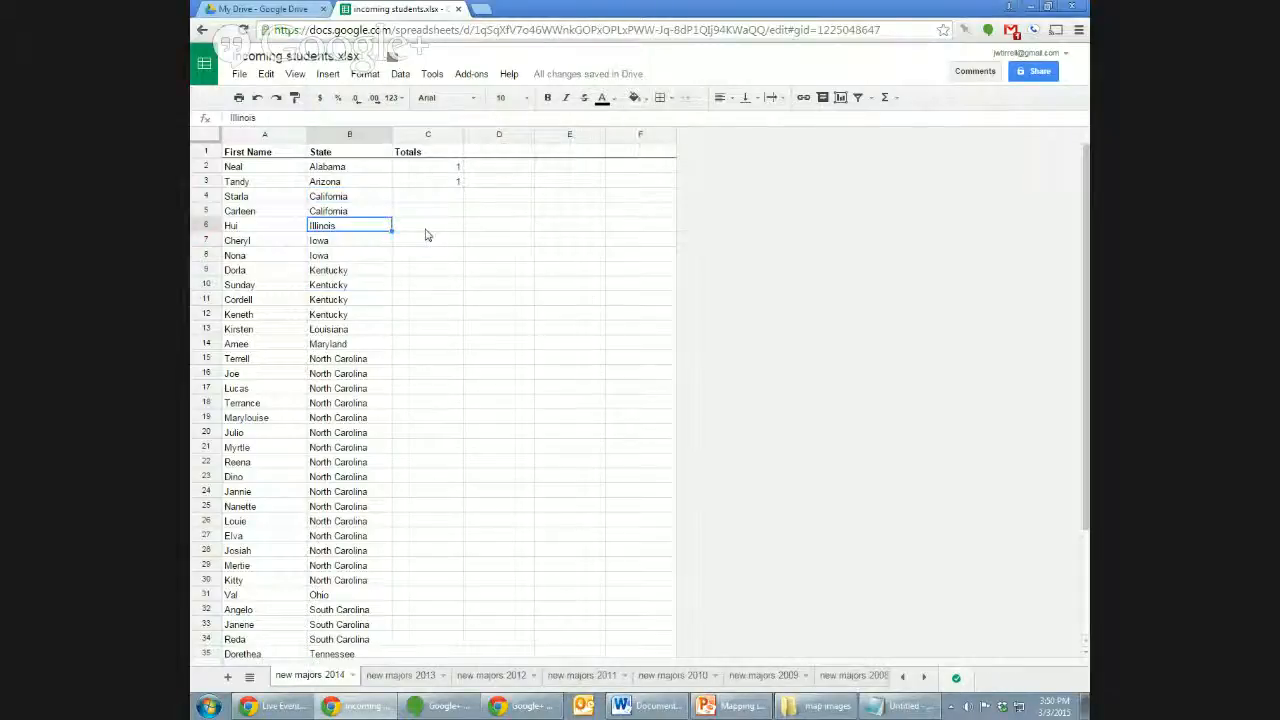
key("Up")
key("Up")
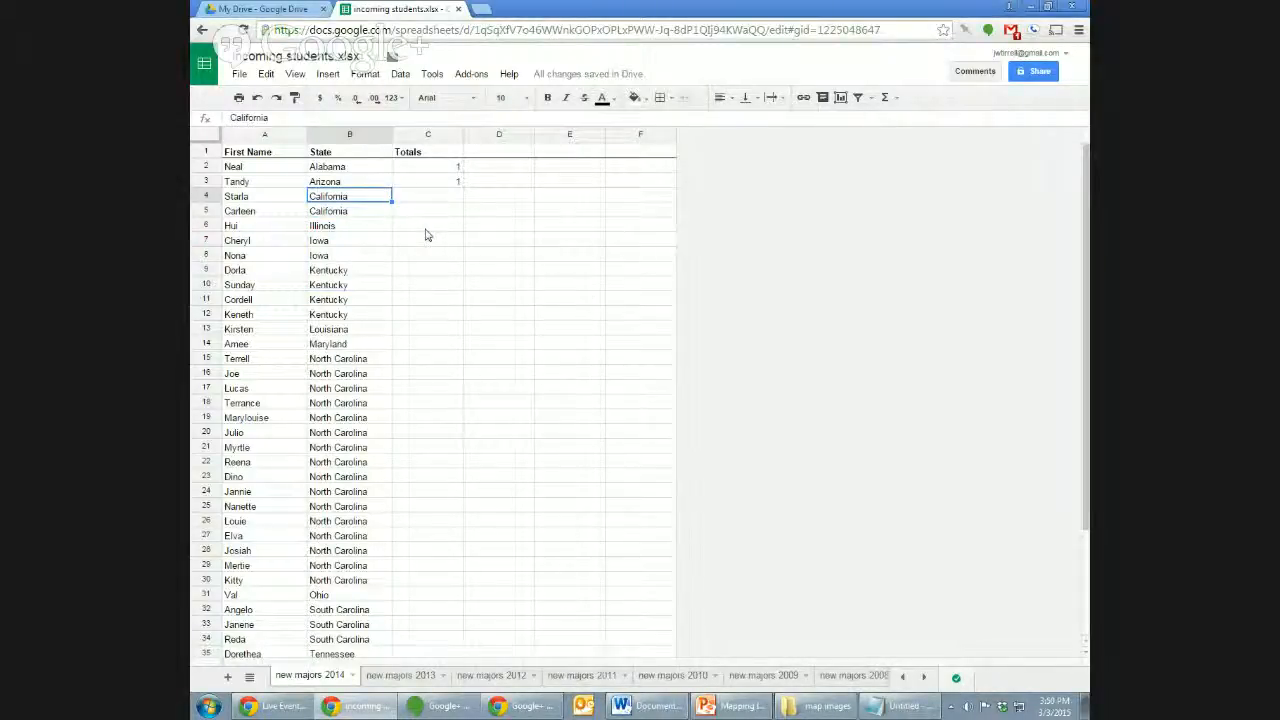
key("Down")
key("Down")
key("Down")
key("Down")
key("Down")
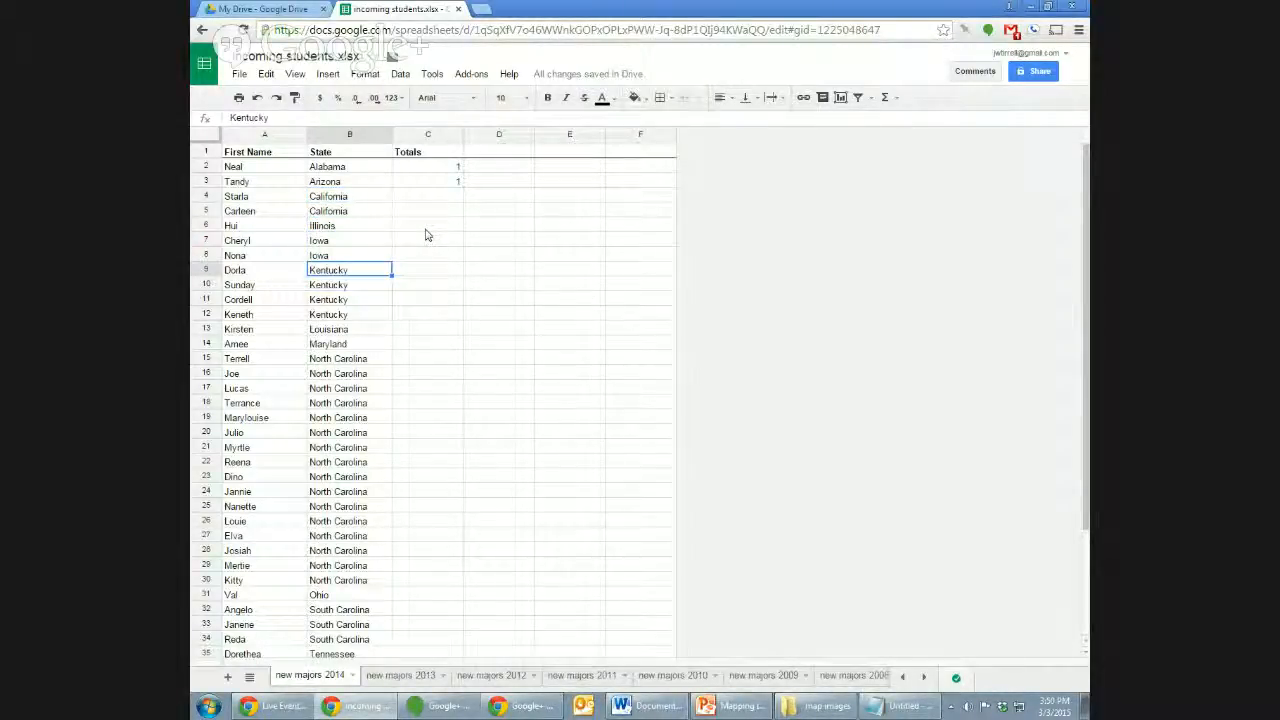
key("shift+Down")
key("shift+Down")
key("shift+Down")
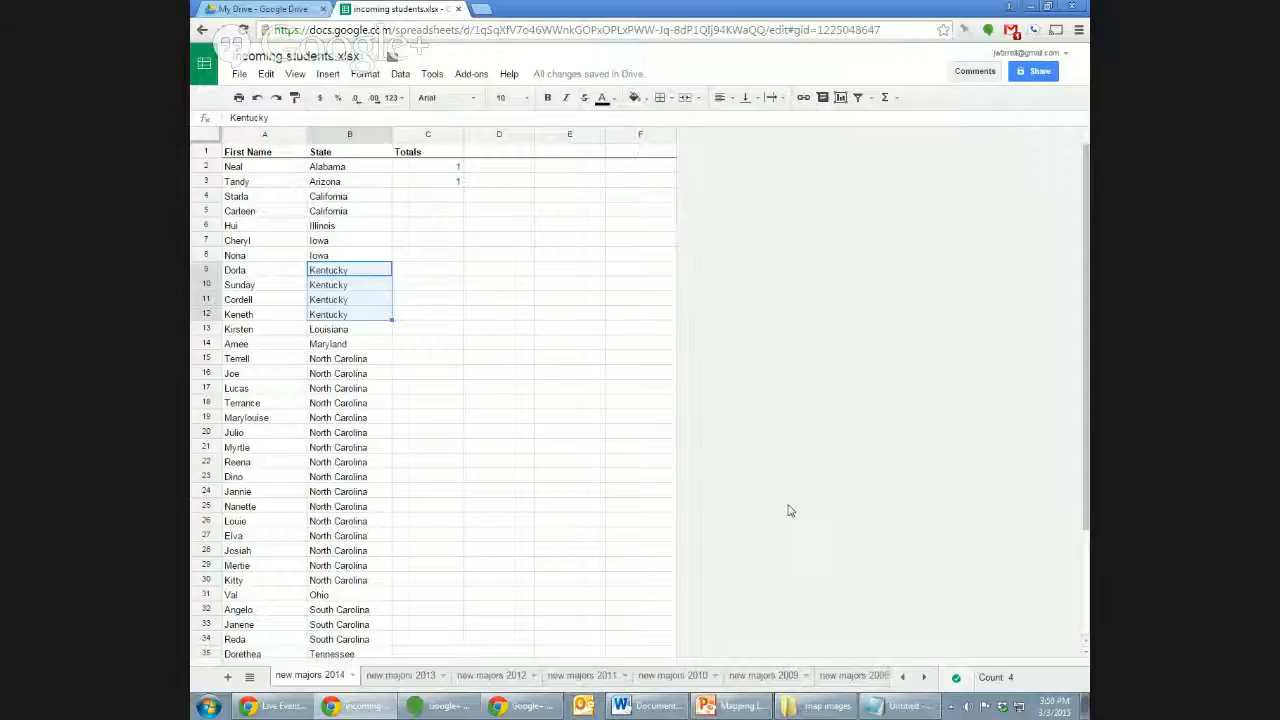
key("Right")
type("4")
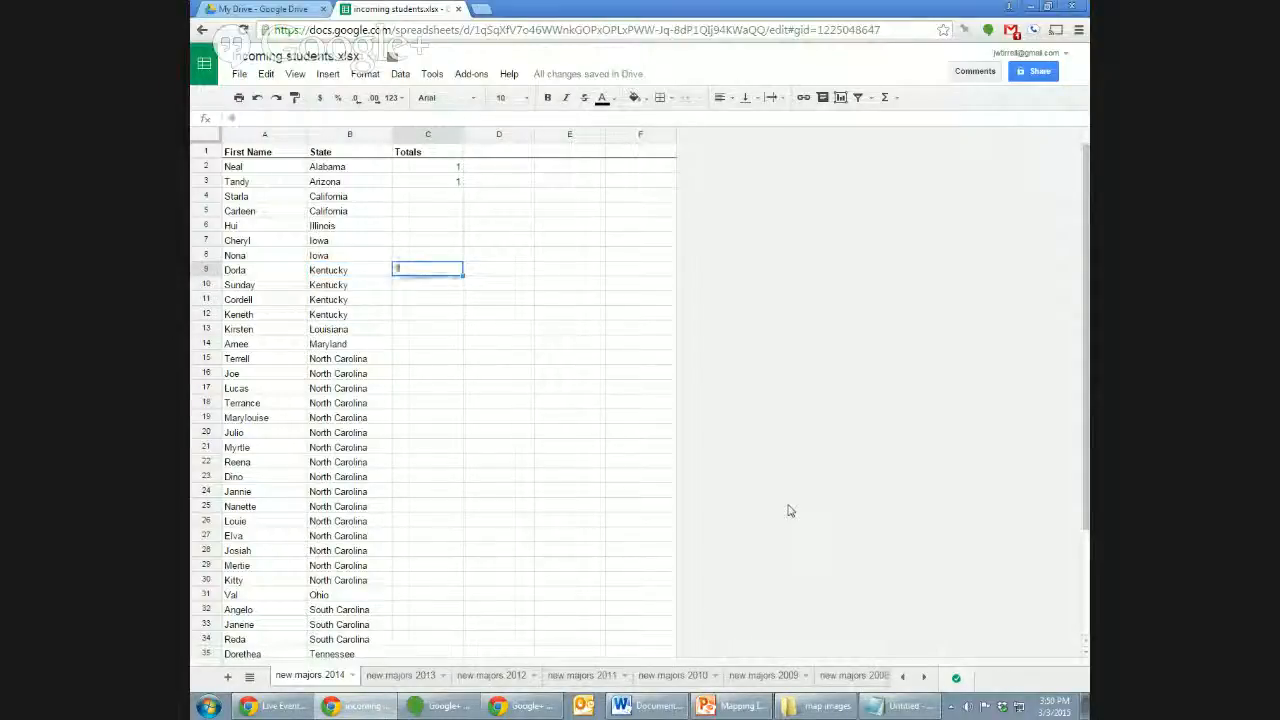
key("Tab")
key("Left")
key("Delete")
key("Left")
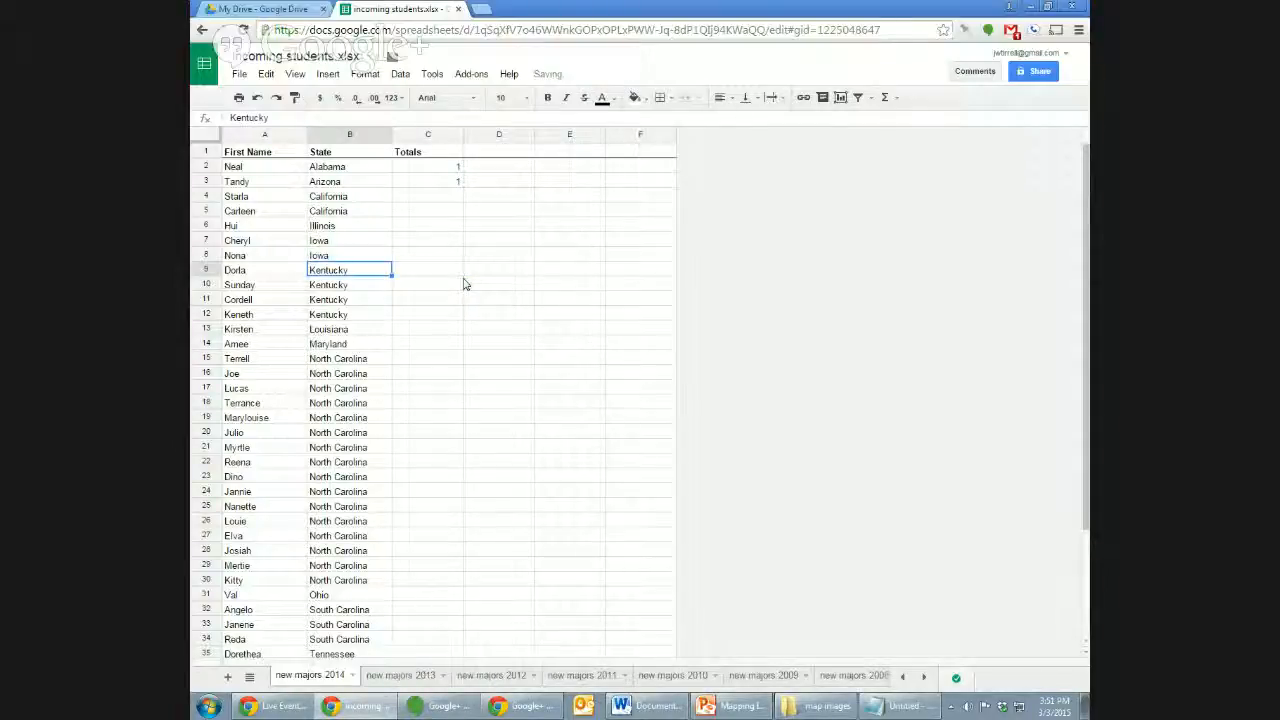
key("Right")
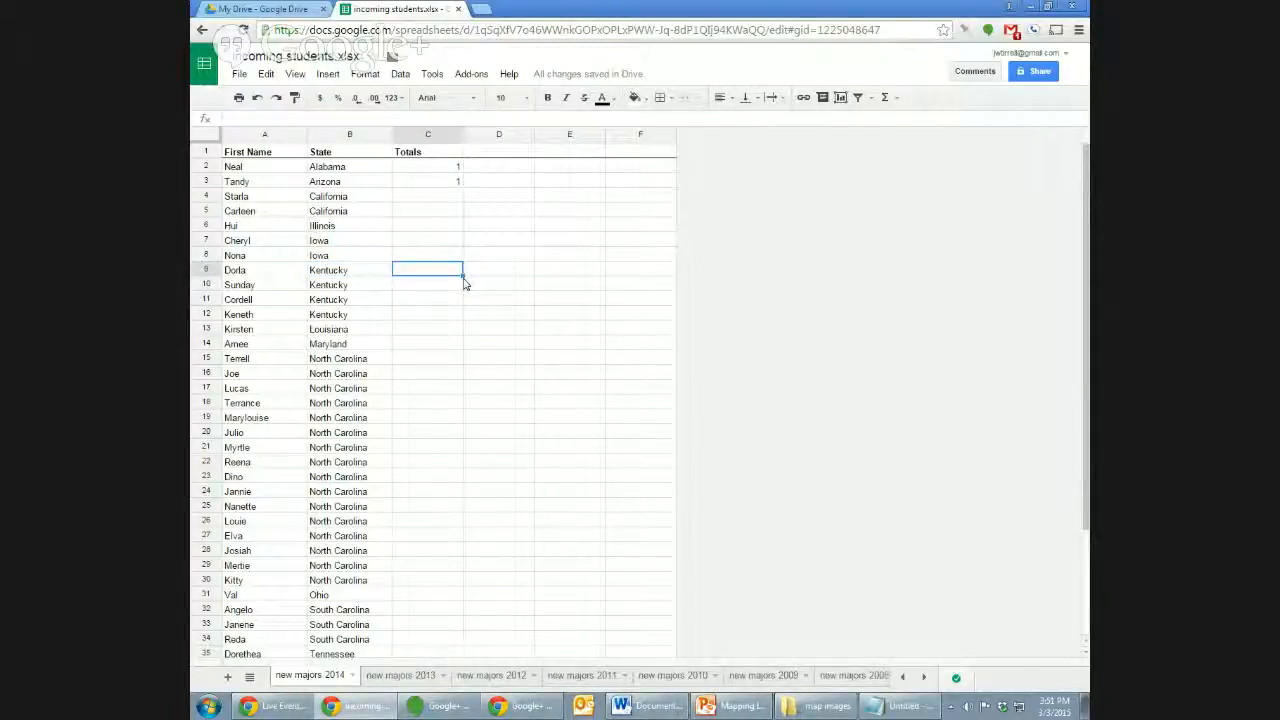
type("=coun")
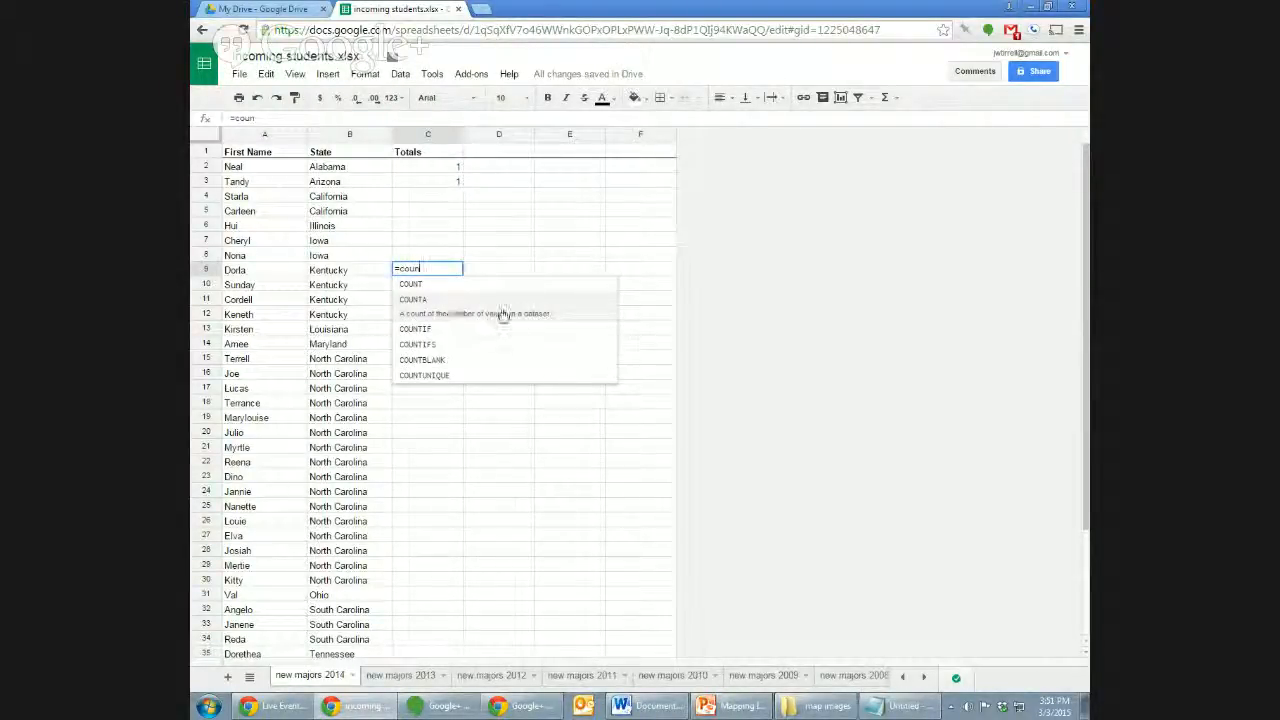
left_click(570, 316)
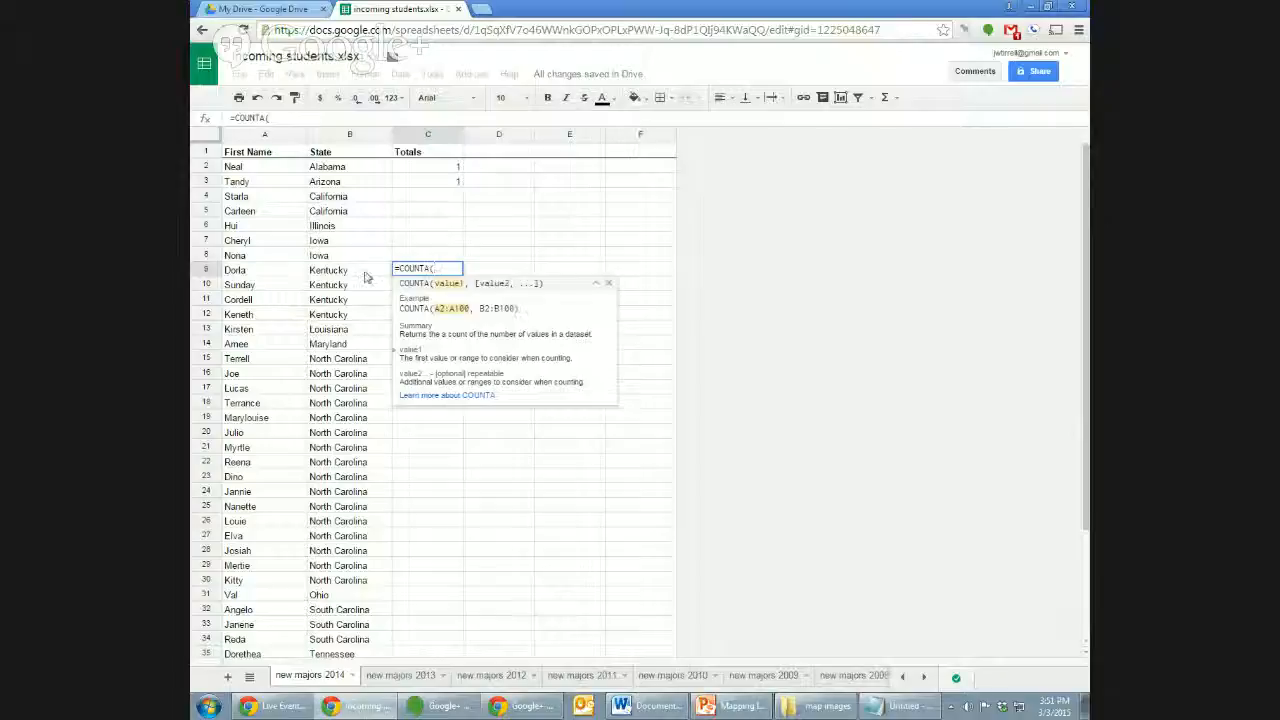
left_click_drag(365, 277, 379, 318)
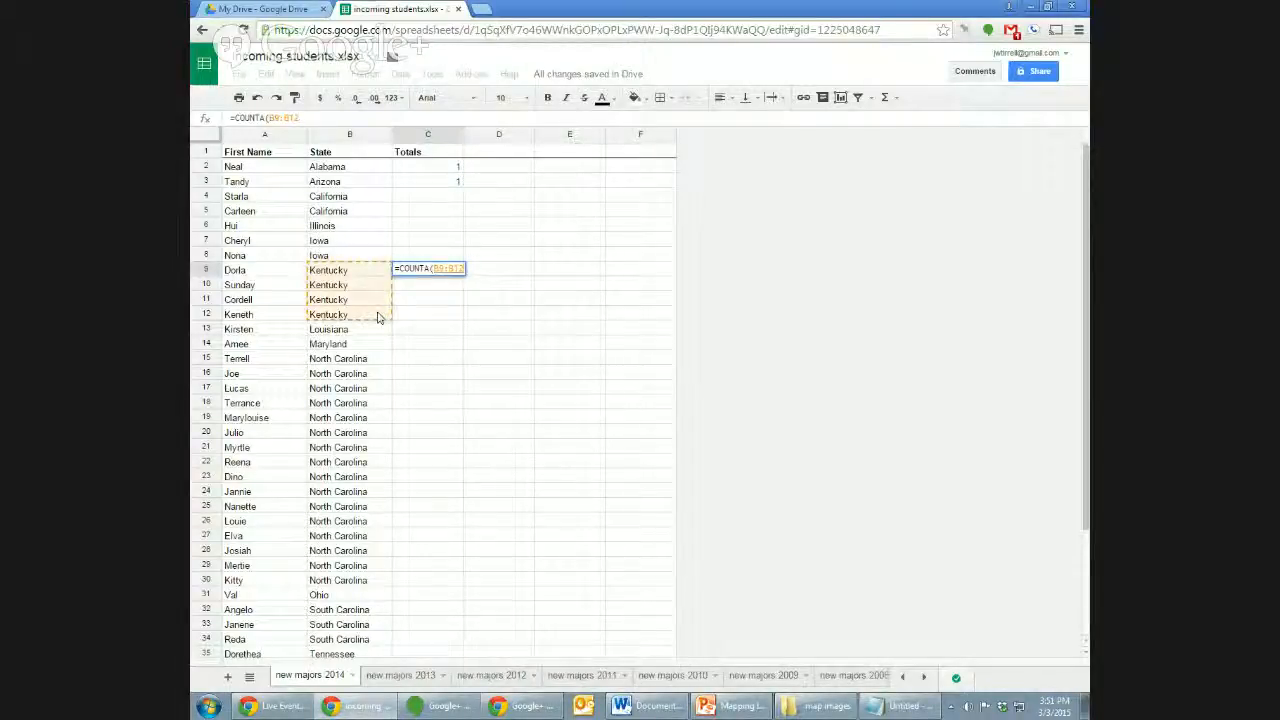
key("Return")
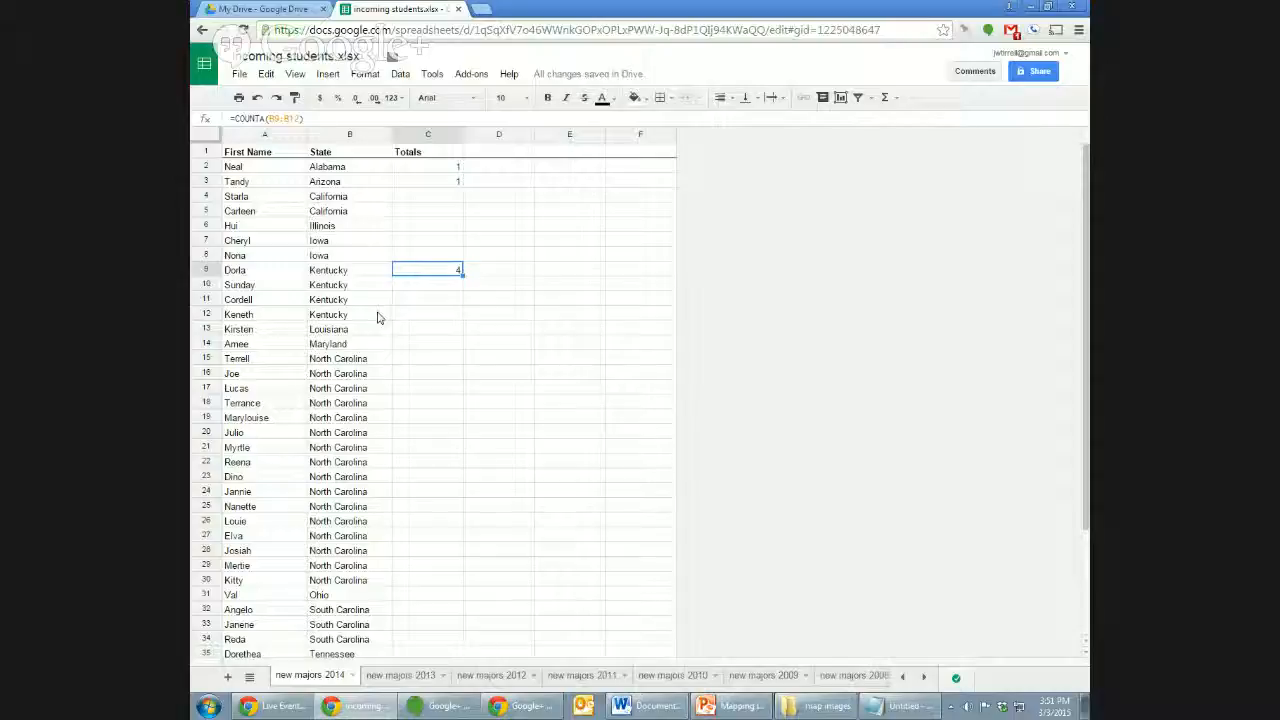
key("ctrl+c")
key("Down")
key("Right")
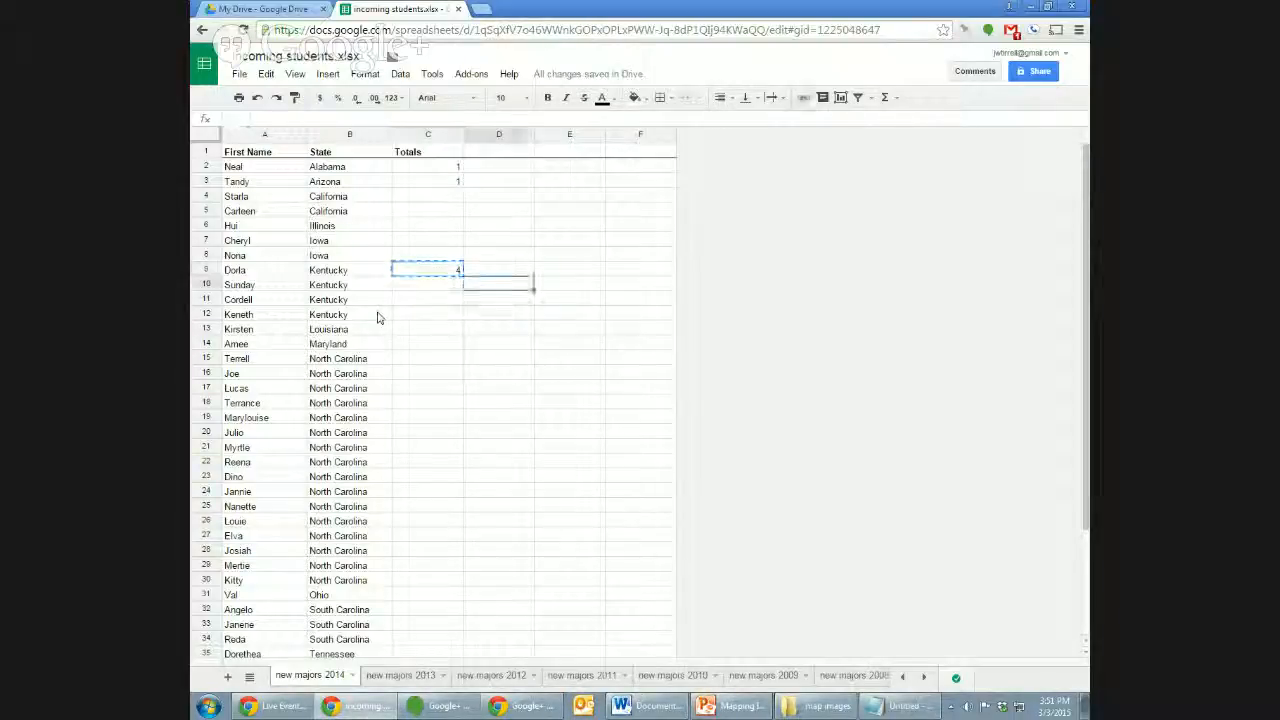
key("Down")
key("ctrl+v")
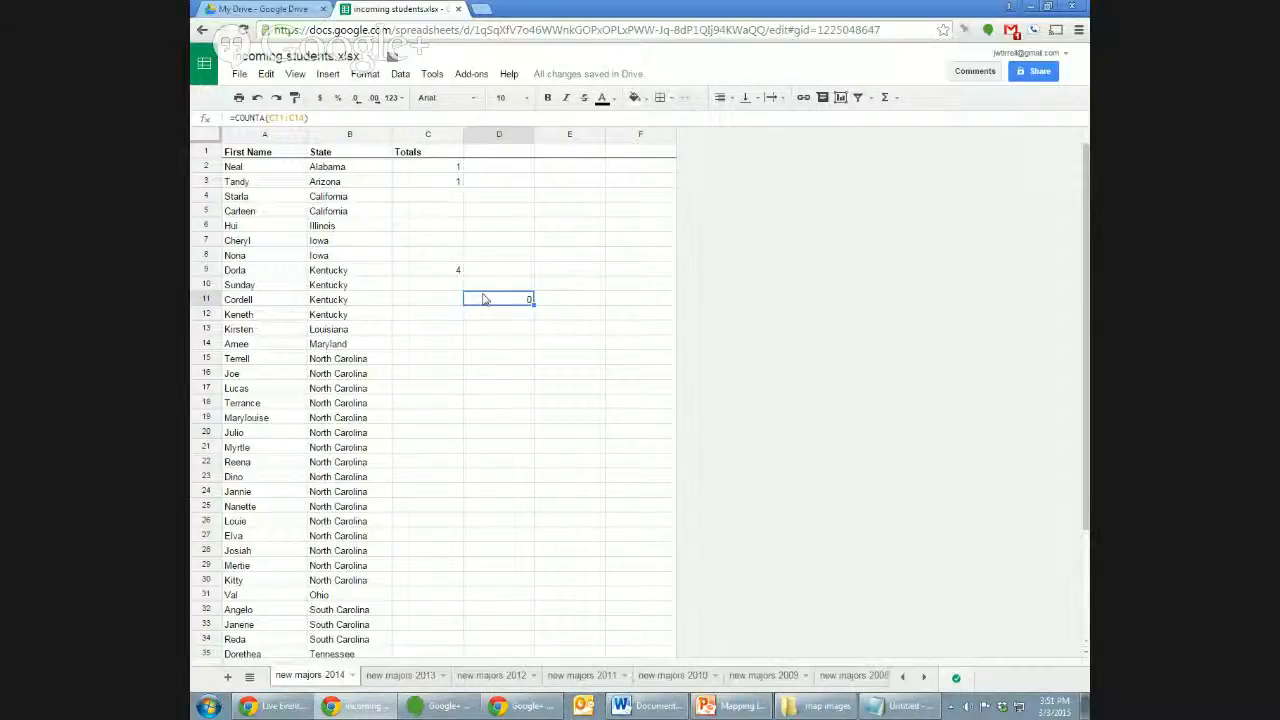
key("Delete")
key("Up")
key("Up")
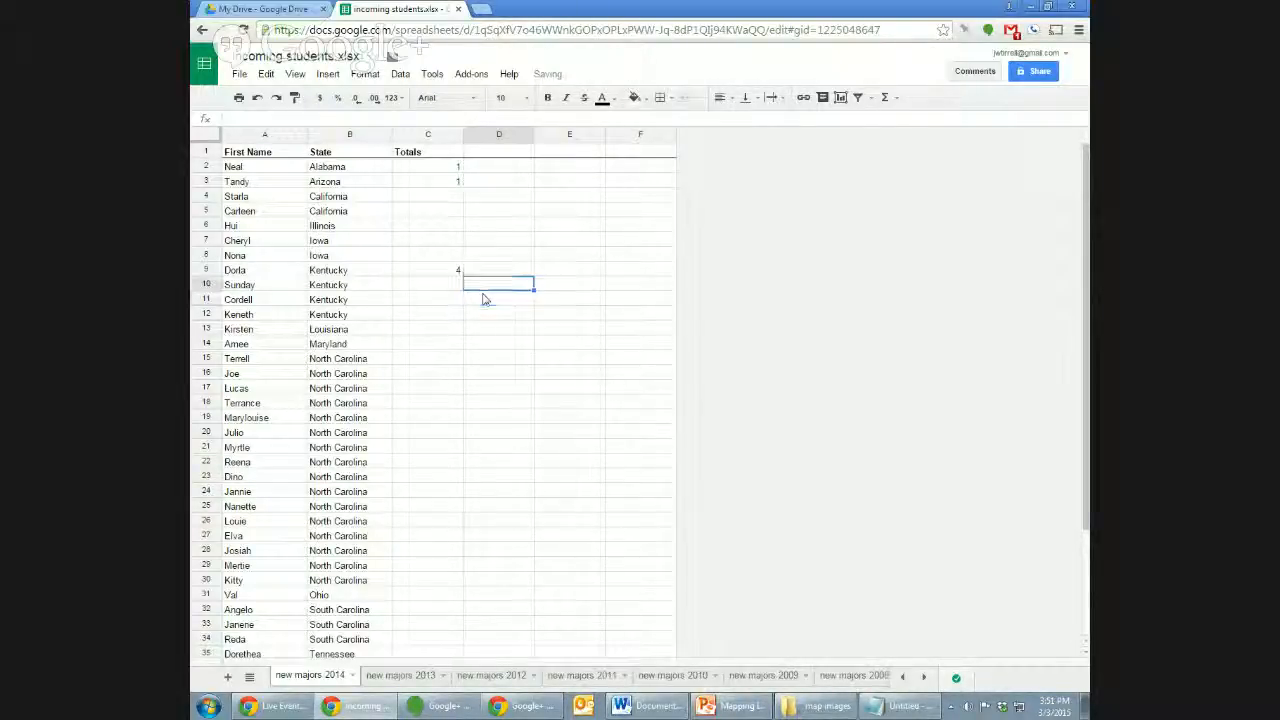
key("Left")
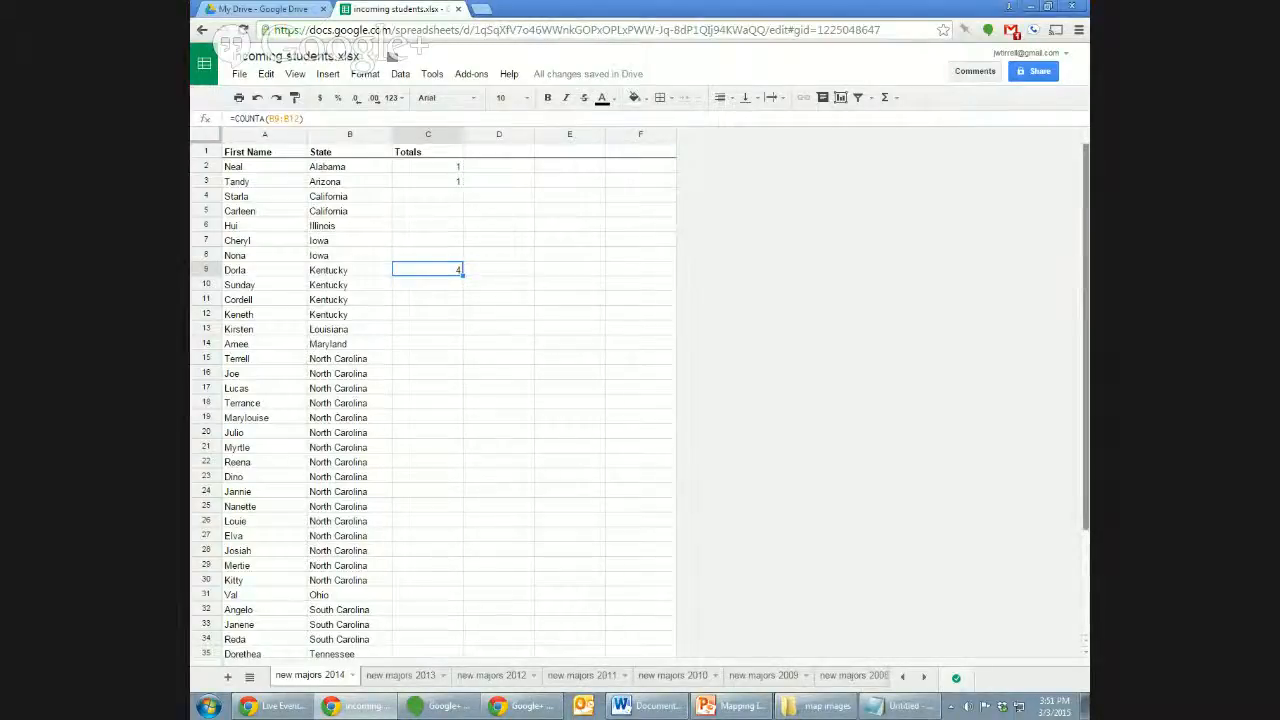
left_click(1060, 463)
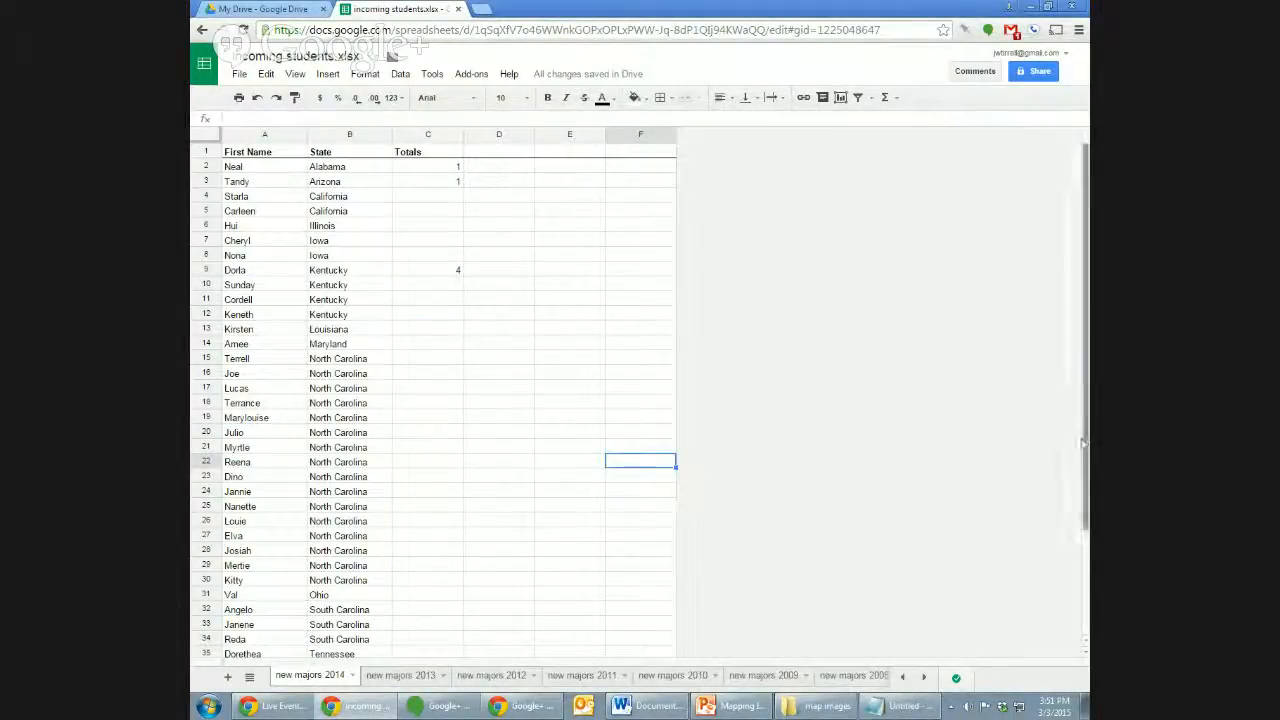
mouse_move(1086, 452)
left_mouse_down()
mouse_move(1076, 592)
mouse_move(1086, 452)
left_mouse_up()
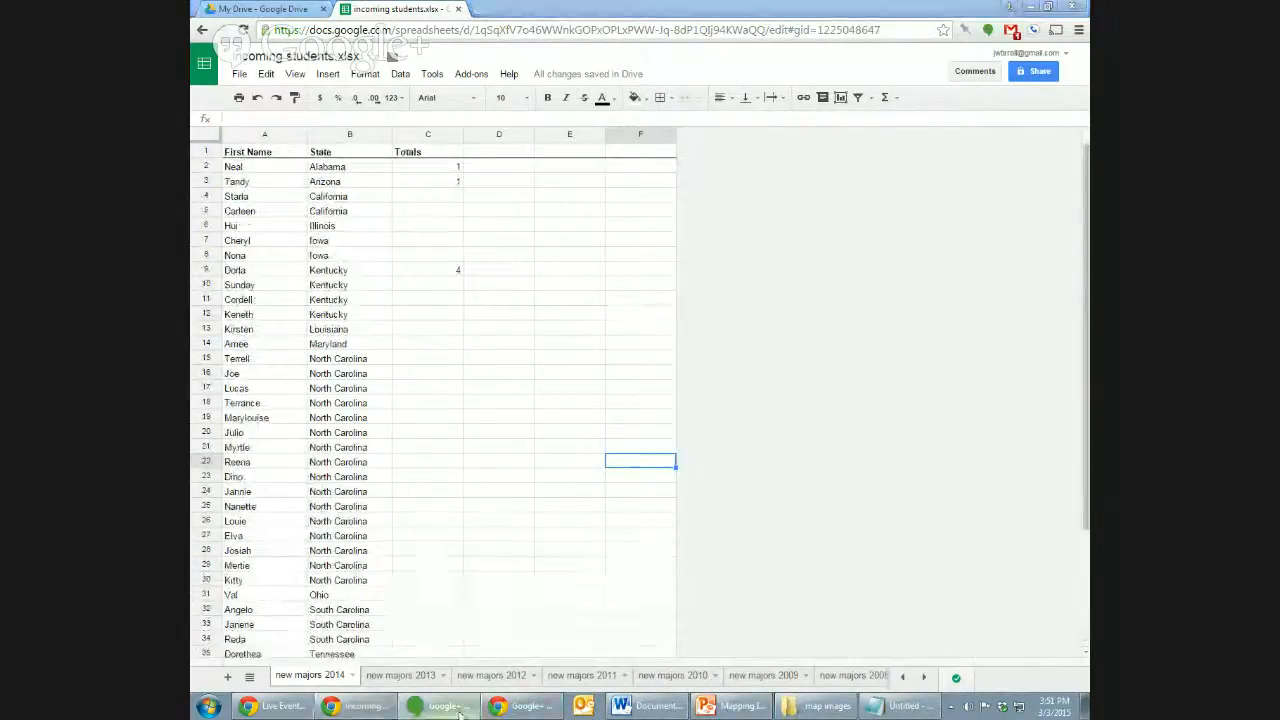
left_click(433, 271)
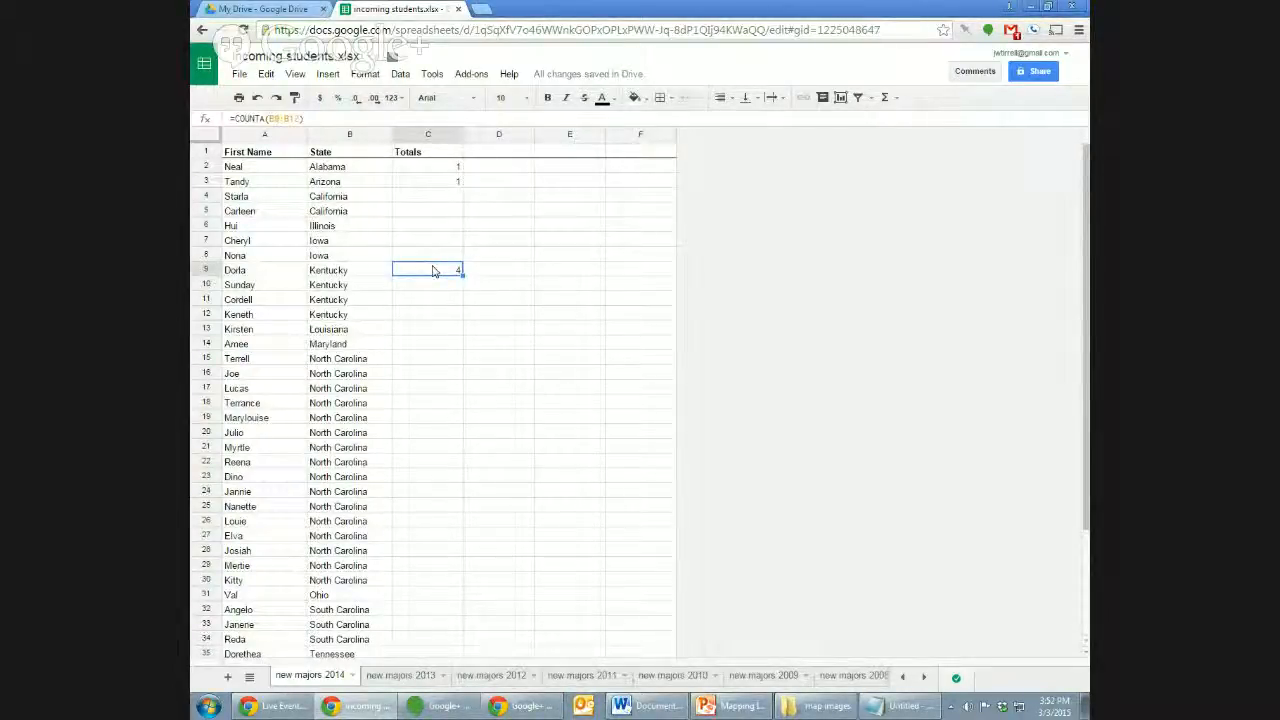
key("Delete")
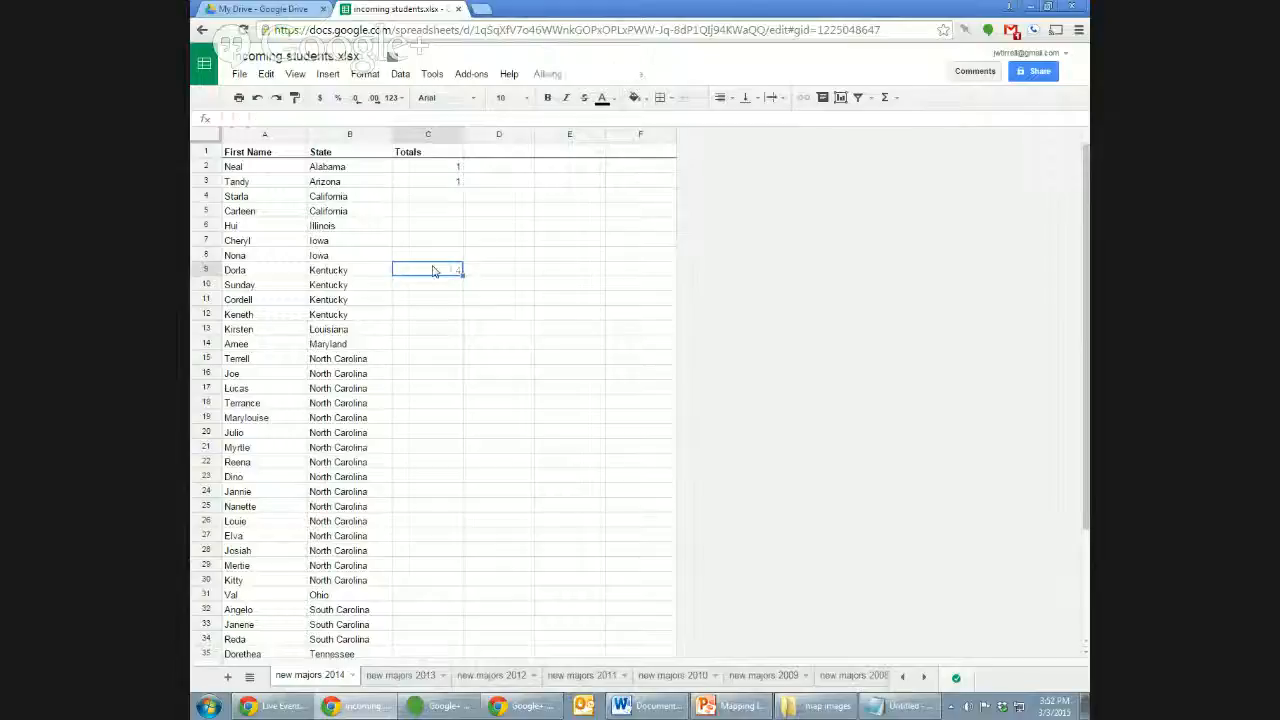
key("Up")
key("Up")
key("Up")
key("Up")
key("Up")
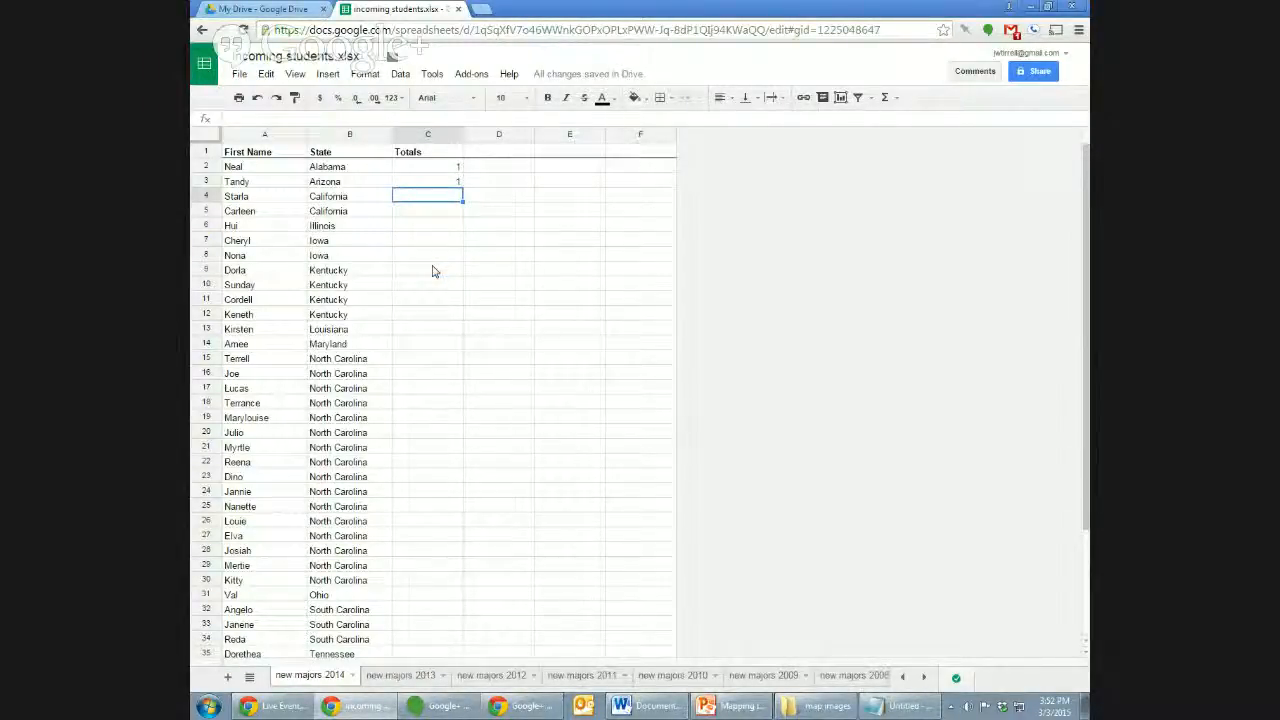
Enter totals of 2 for California and 1 for Illinois.
key("Left")
key("shift+Down")
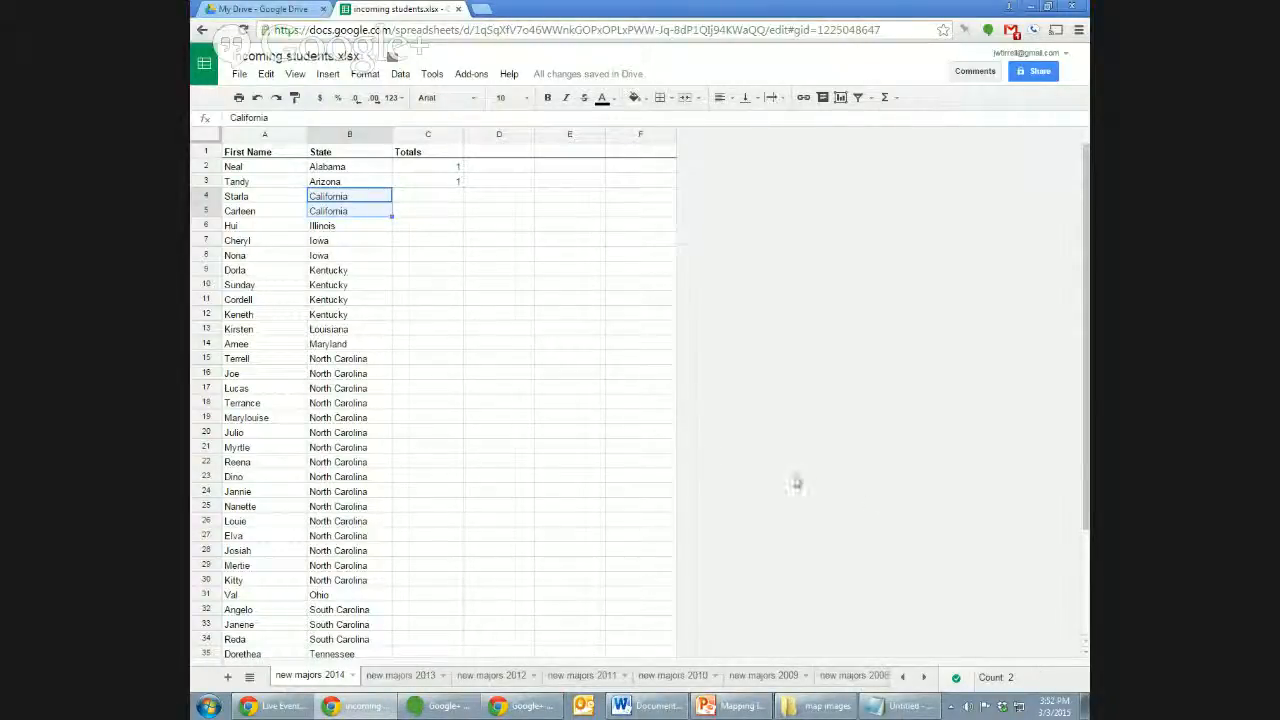
key("Right")
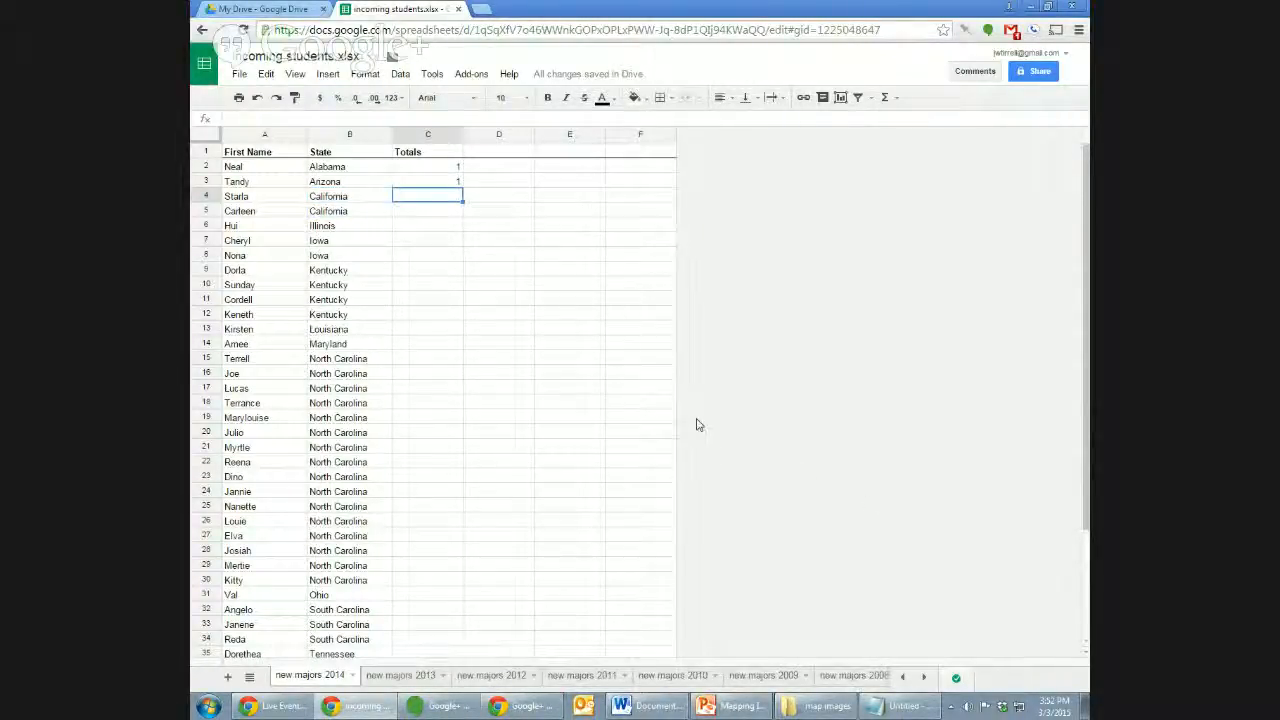
type("2")
key("Return")
key("Left")
key("Down")
key("Right")
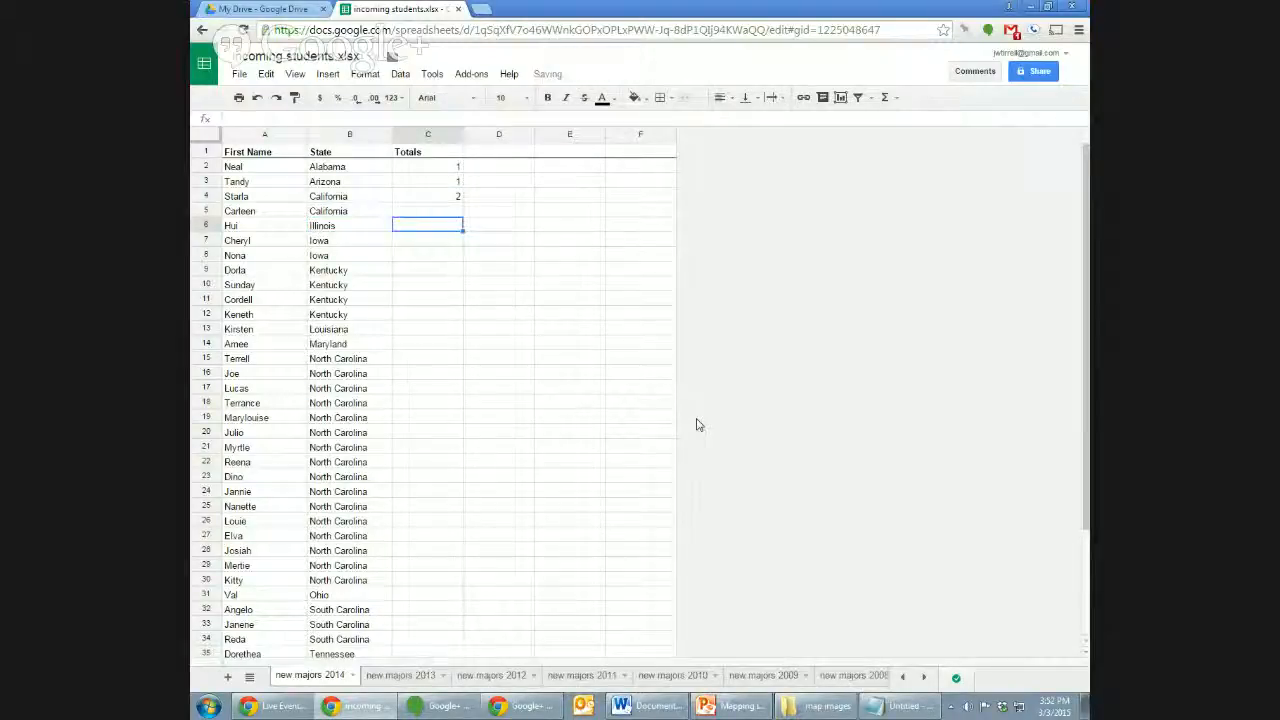
type("1")
key("Return")
Count and enter Iowa 2 and Kentucky 4 in the Totals column.
key("Left")
key("shift+Down")
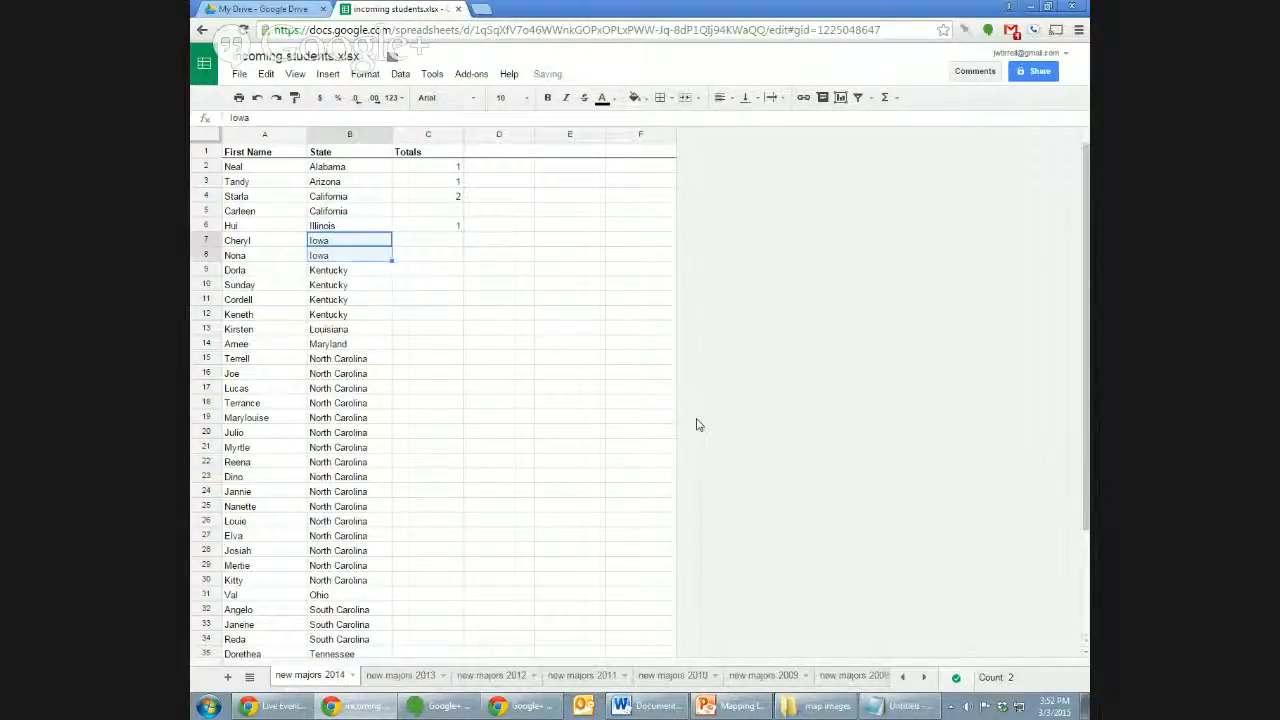
key("Right")
type("2")
key("Left")
key("shift+Down")
key("shift+Down")
key("shift+Down")
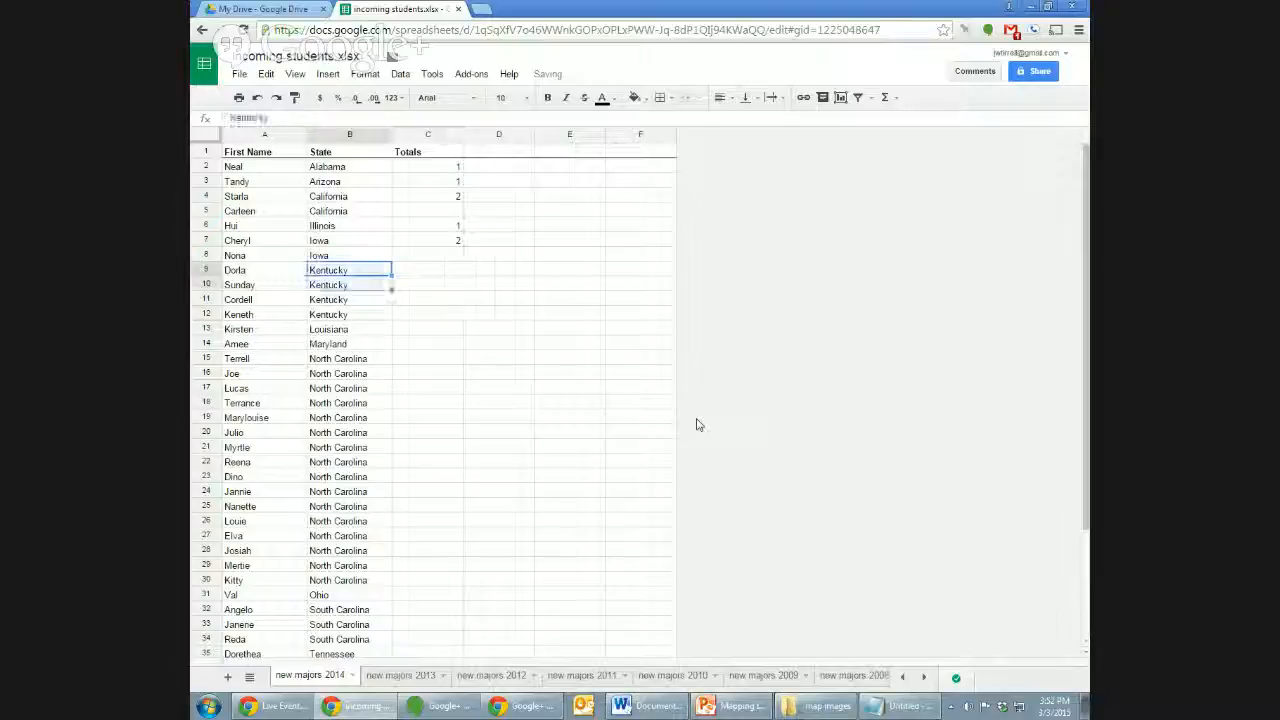
key("Right")
type("4")
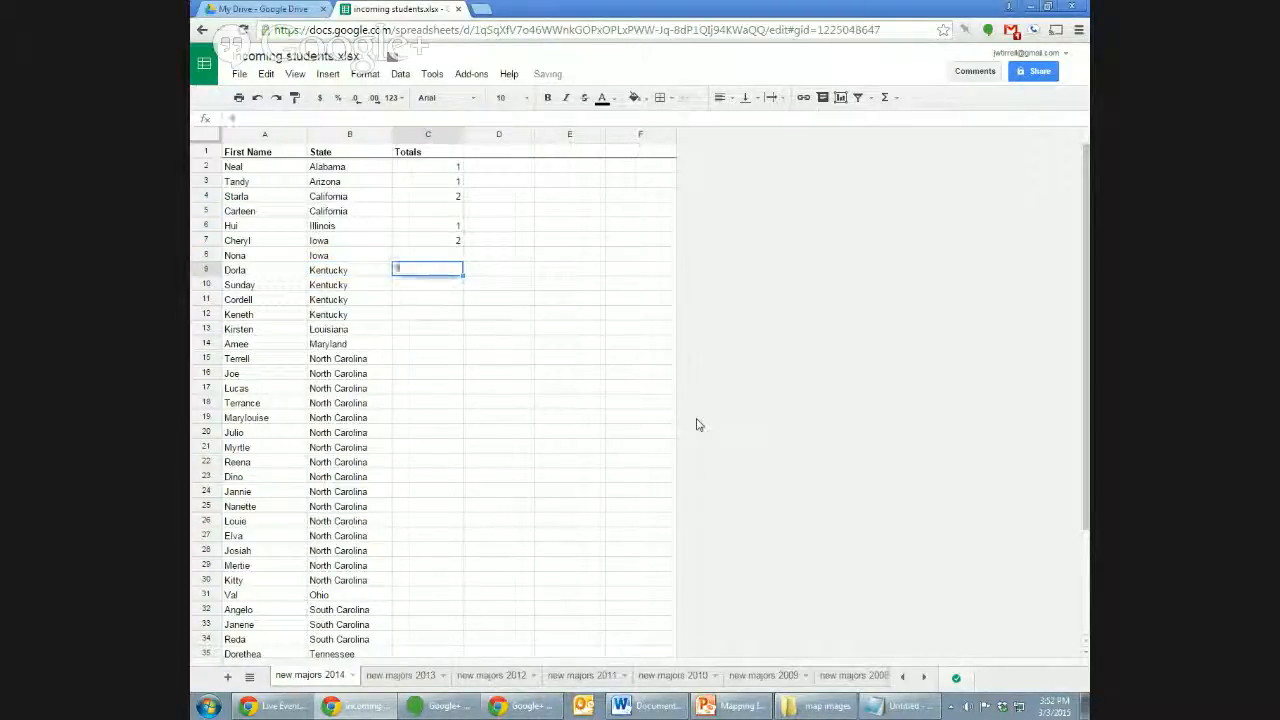
key("Return")
Enter Louisiana 1, Maryland 1 and North Carolina 16 as totals.
key("Down")
key("Down")
key("Down")
type("1")
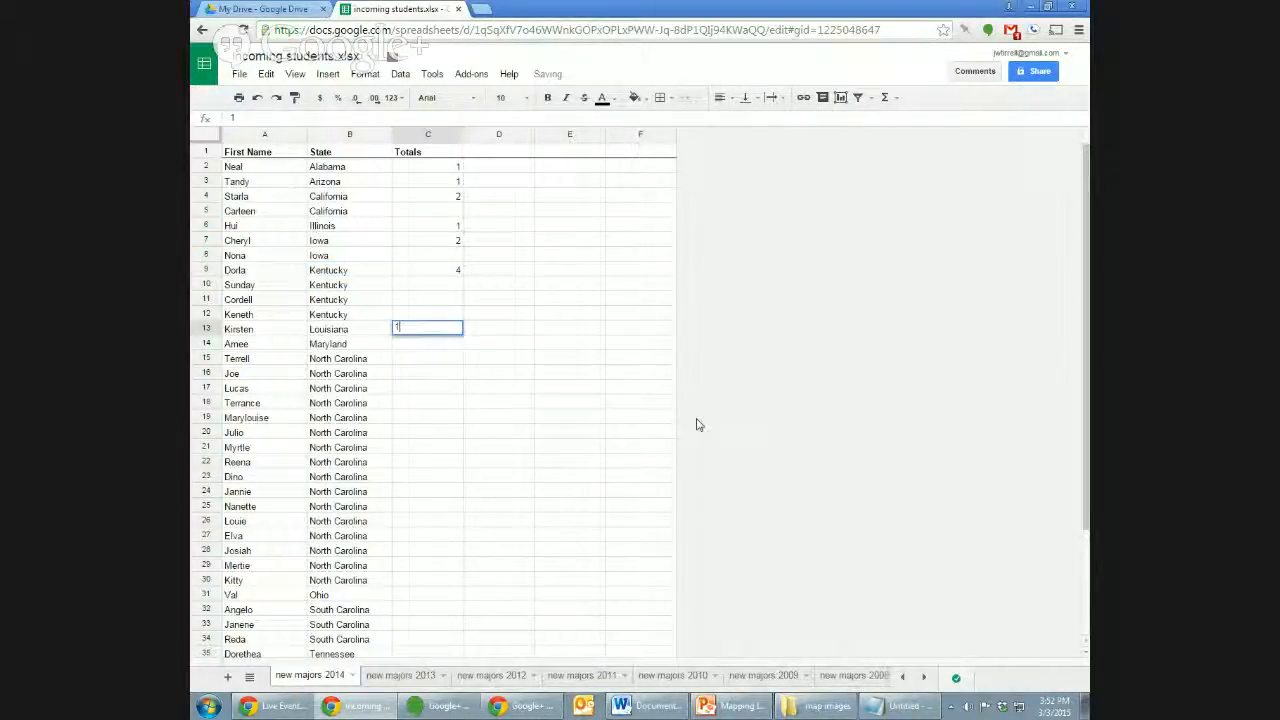
key("Return")
type("1")
key("Return")
key("Left")
key("shift+Down")
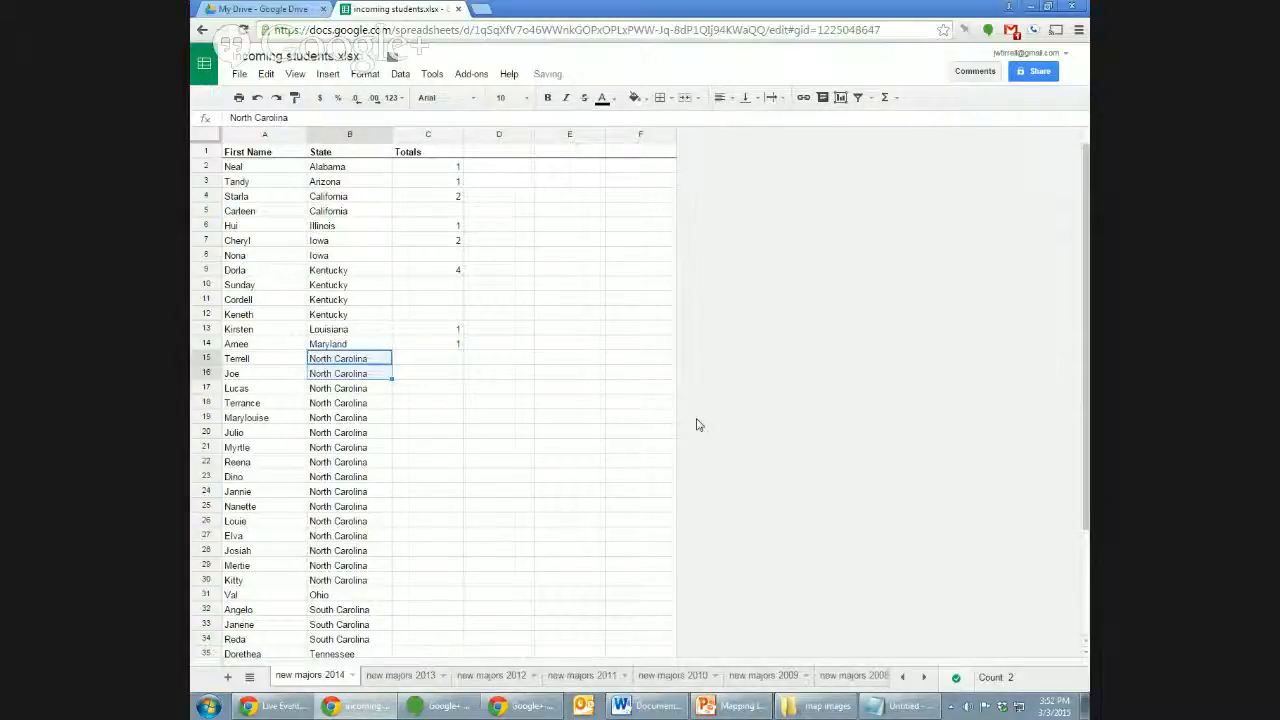
key("shift+Down")
key("shift+Down")
key("shift+Down")
key("shift+Down")
key("shift+Down")
key("shift+Down")
key("shift+Down")
key("shift+Down")
key("shift+Down")
key("shift+Down")
key("shift+Down")
key("shift+Down")
key("shift+Down")
key("shift+Down")
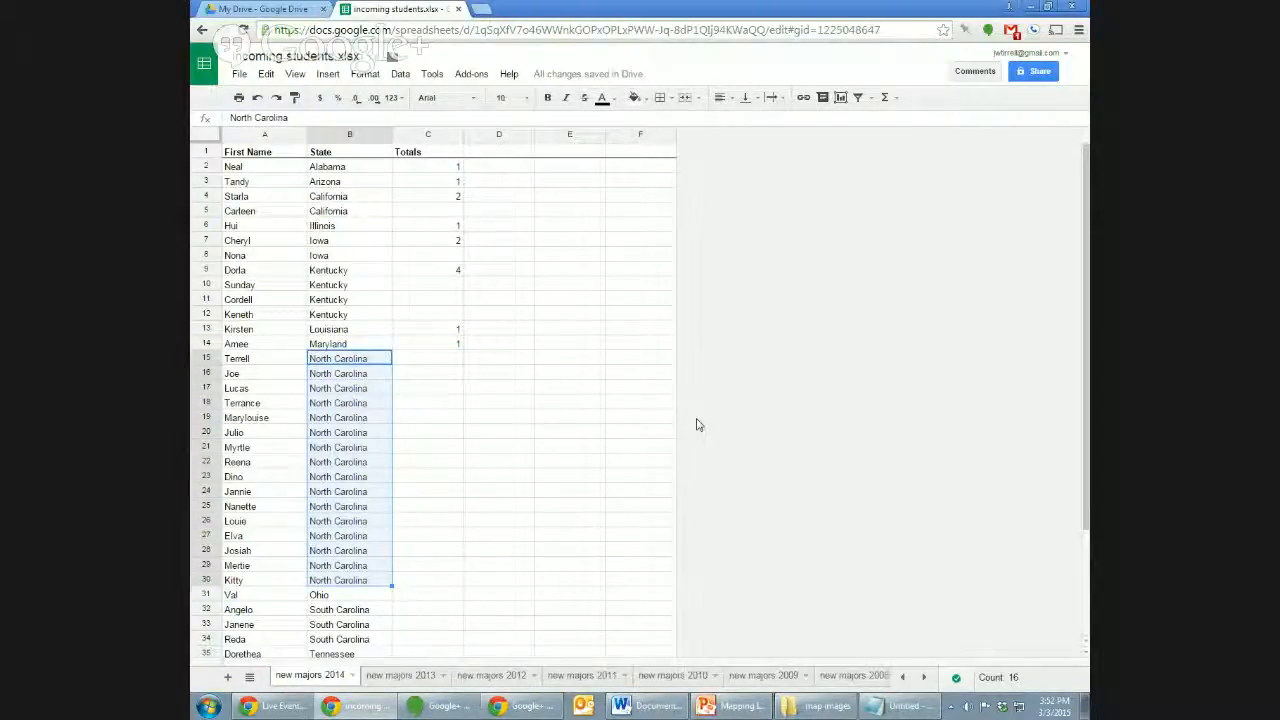
key("Right")
type("16")
key("Return")
Enter totals of 1 for Ohio and 3 for South Carolina.
key("Left")
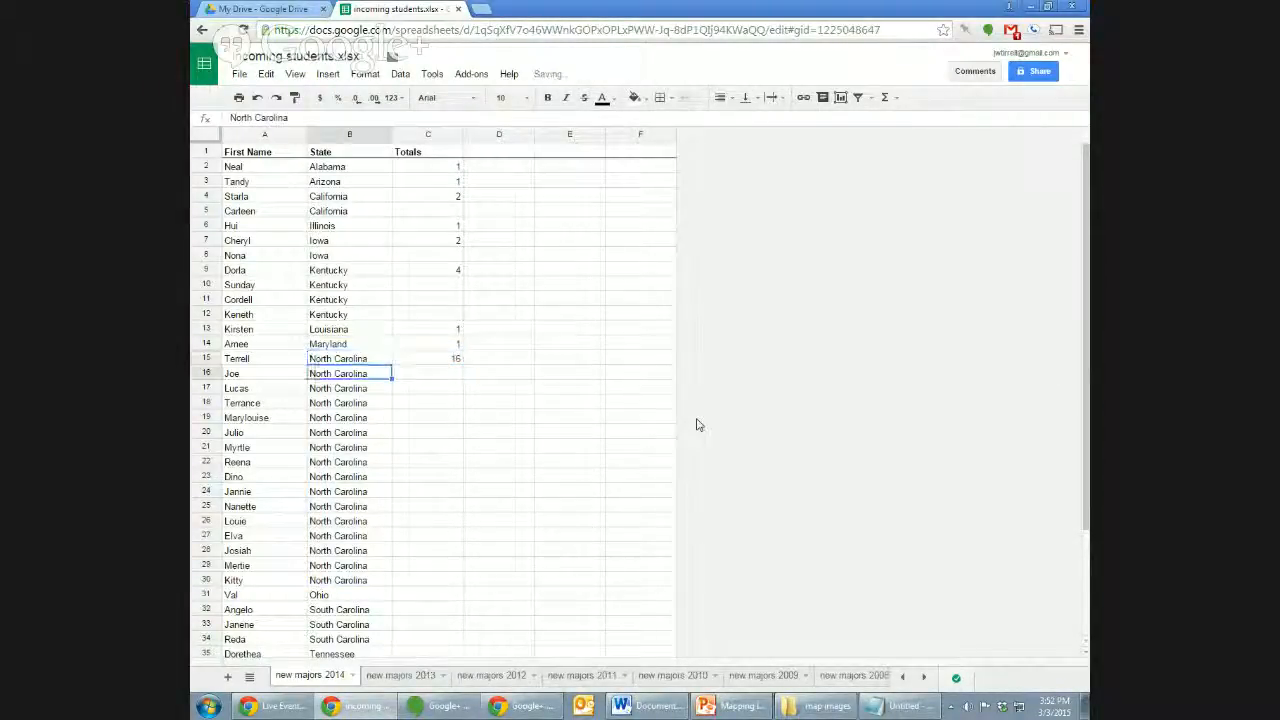
key("Down")
key("Down")
key("Down")
key("Down")
key("Down")
key("Down")
key("Down")
key("Down")
key("Down")
key("Down")
key("Down")
key("Down")
key("Down")
key("Down")
key("Down")
key("Right")
type("1")
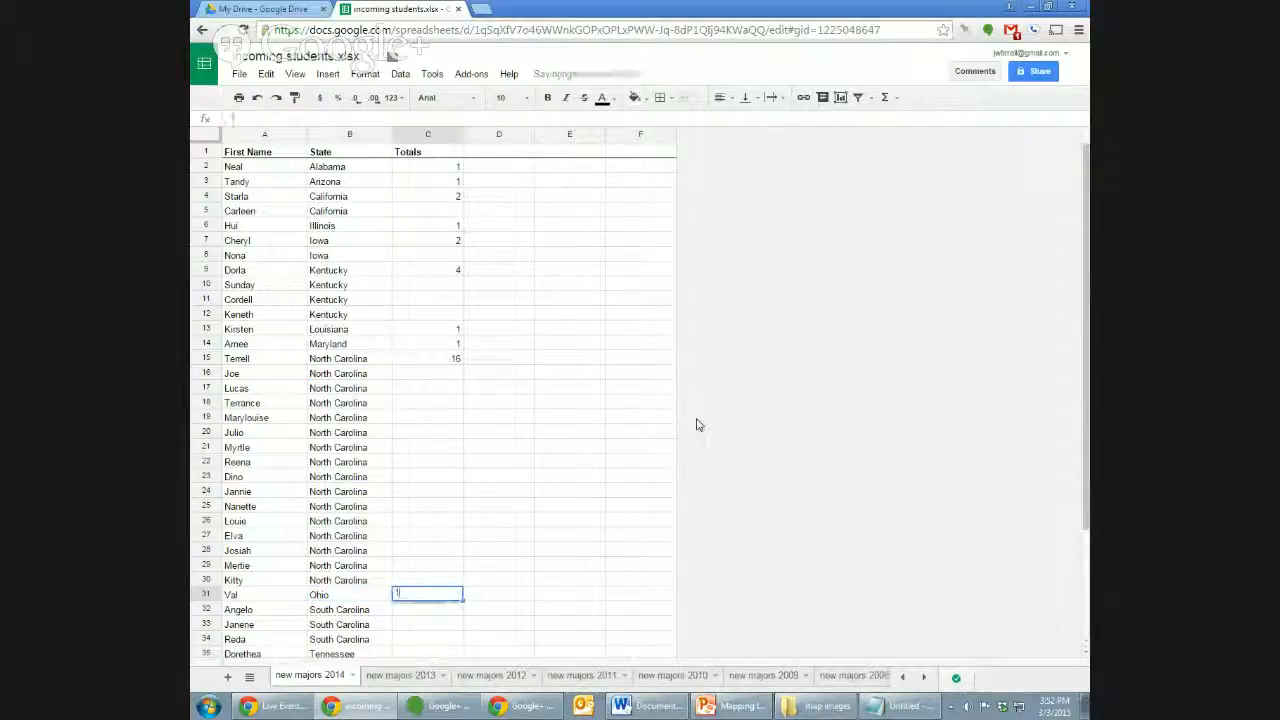
key("Return")
key("Left")
key("shift+Down")
key("shift+Down")
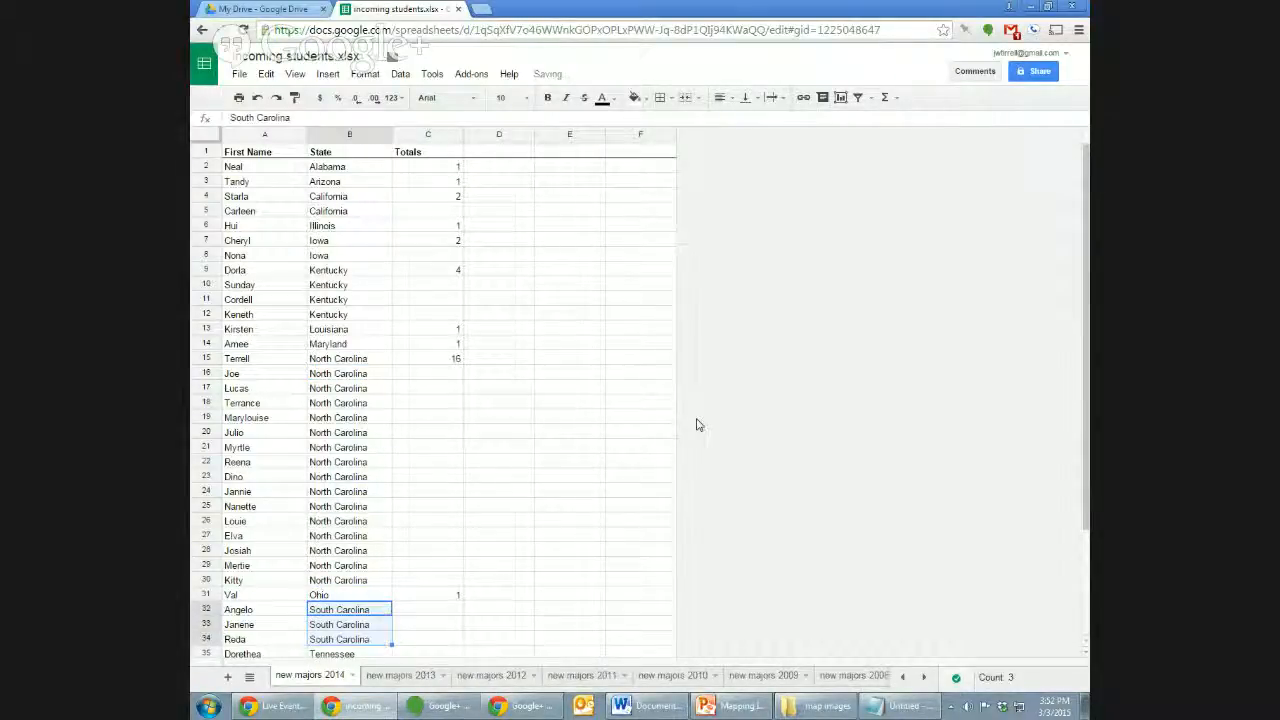
key("Right")
type("3")
key("Return")
Count and enter Tennessee 2 and Virginia 4 in the Totals column.
key("Down")
key("Down")
key("Down")
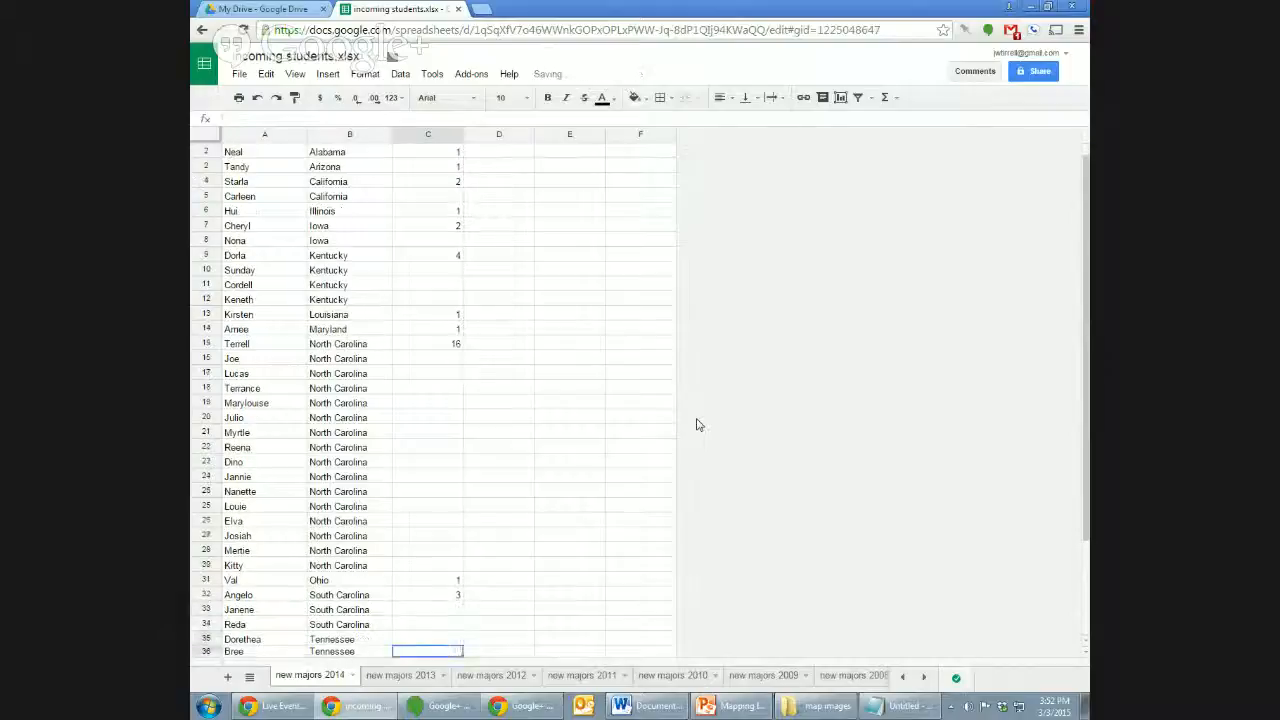
key("Down")
key("Down")
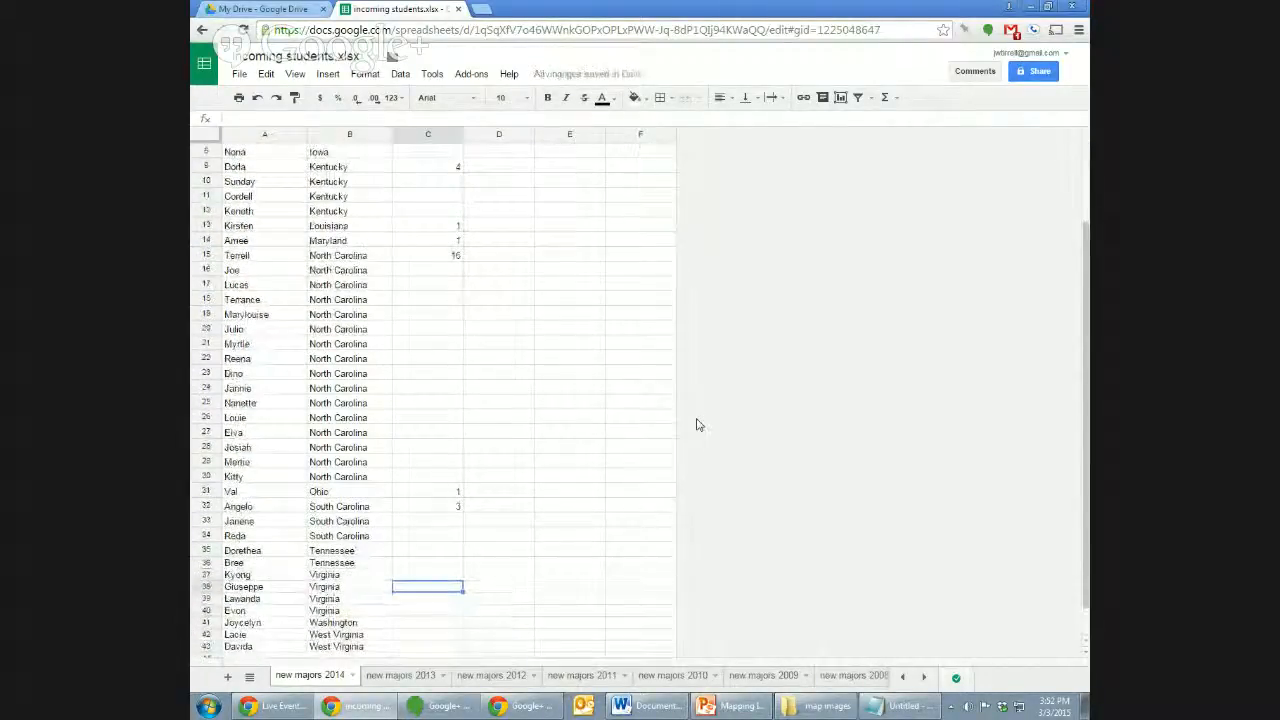
key("Up")
key("Up")
key("Up")
key("Left")
key("shift+Down")
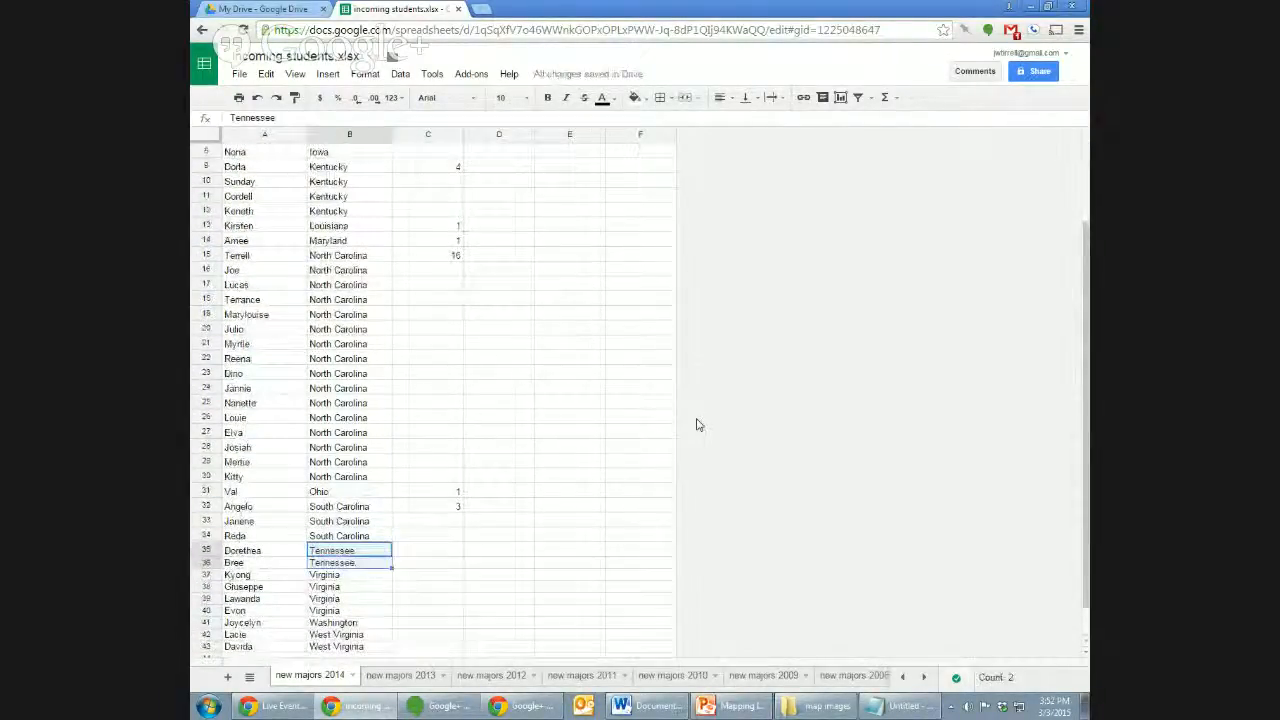
key("Right")
type("2")
key("Return")
key("Left")
key("Down")
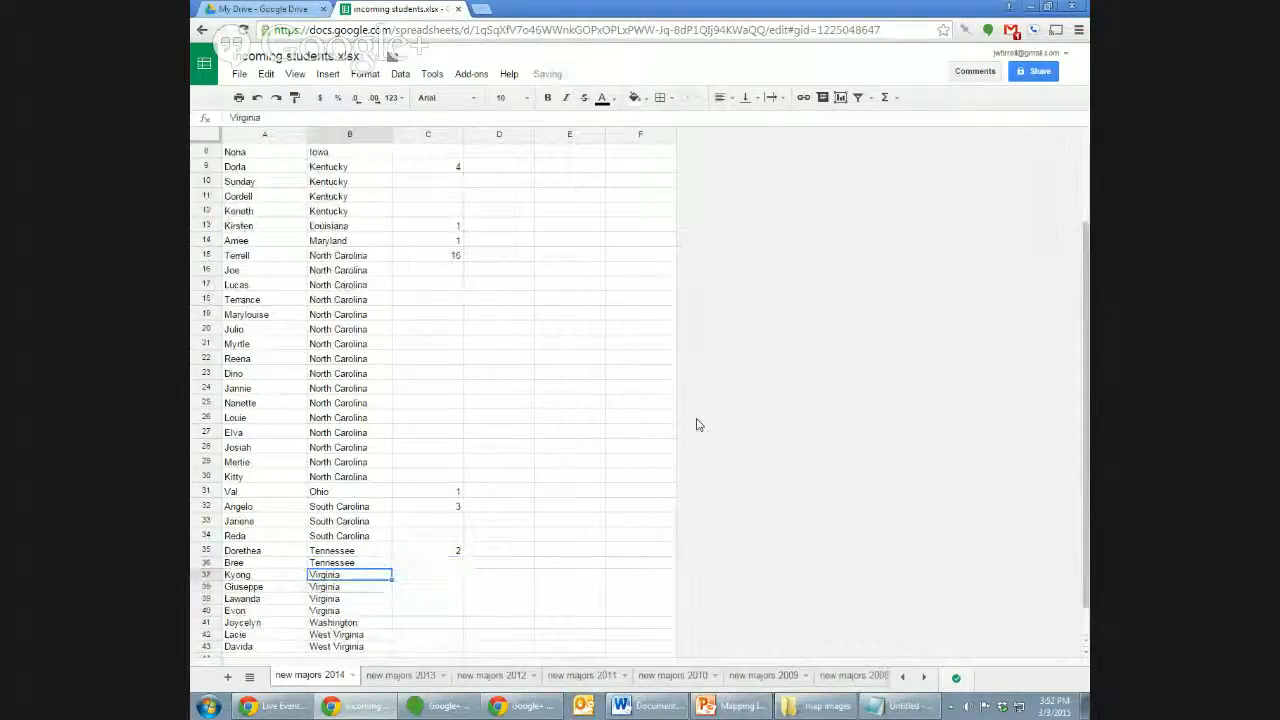
key("shift+Down")
key("shift+Down")
key("shift+Down")
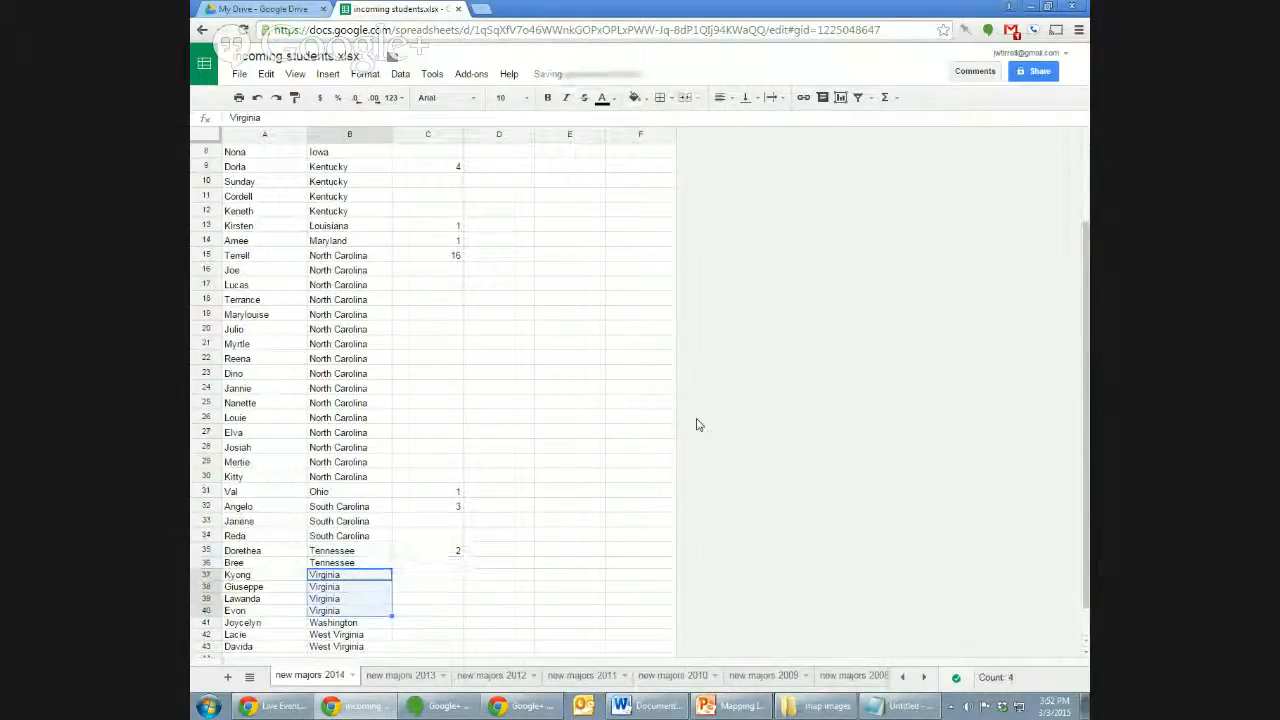
key("Right")
type("4")
key("Return")
Enter Washington 1 and West Virginia 2, then select column A at the top.
key("Down")
key("Down")
key("Down")
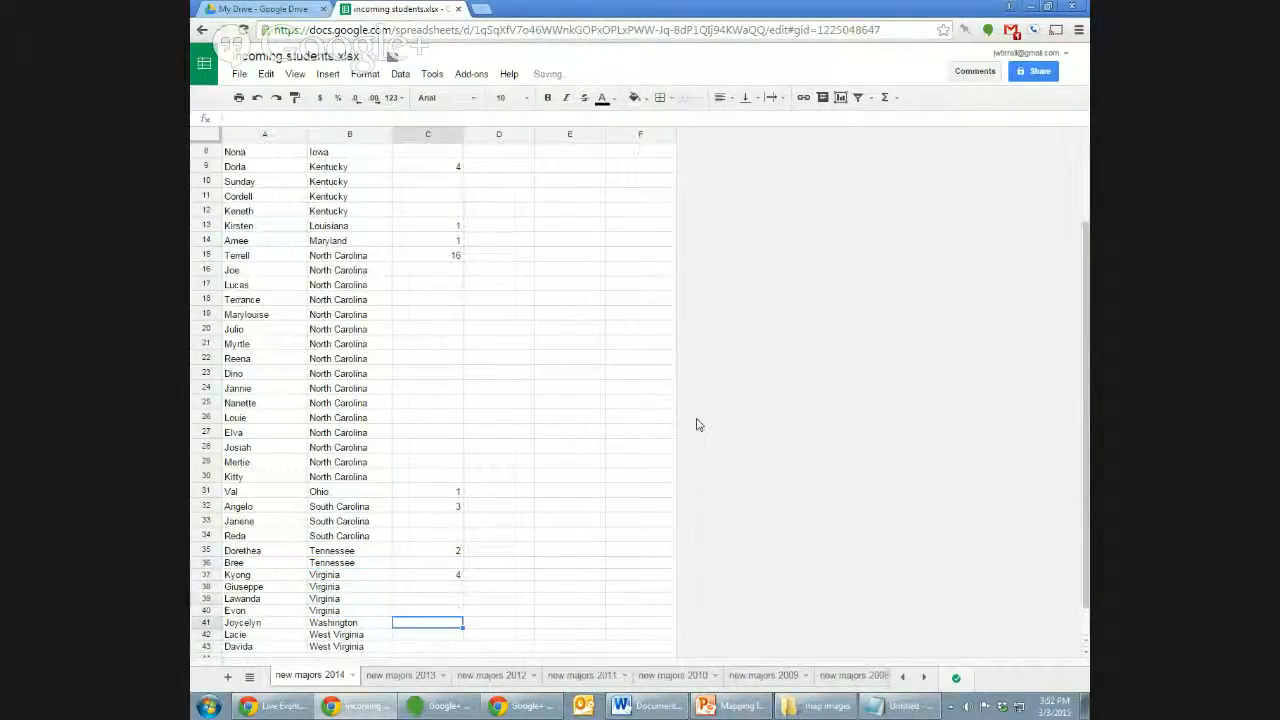
key("Left")
key("Right")
type("1")
key("Return")
key("Left")
key("shift+Down")
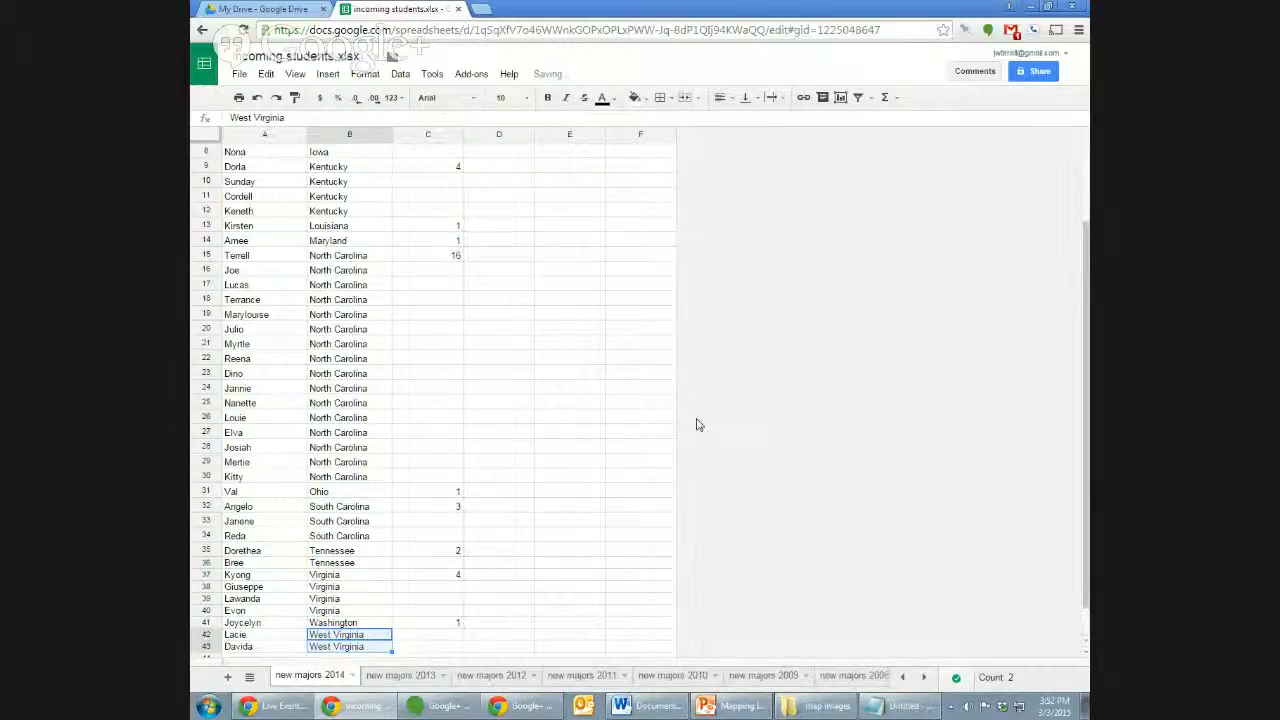
key("Right")
type("2")
key("Return")
key("Up")
key("Up")
key("Up")
key("Up")
key("Up")
key("Up")
key("Up")
key("Up")
key("Up")
key("Up")
key("Up")
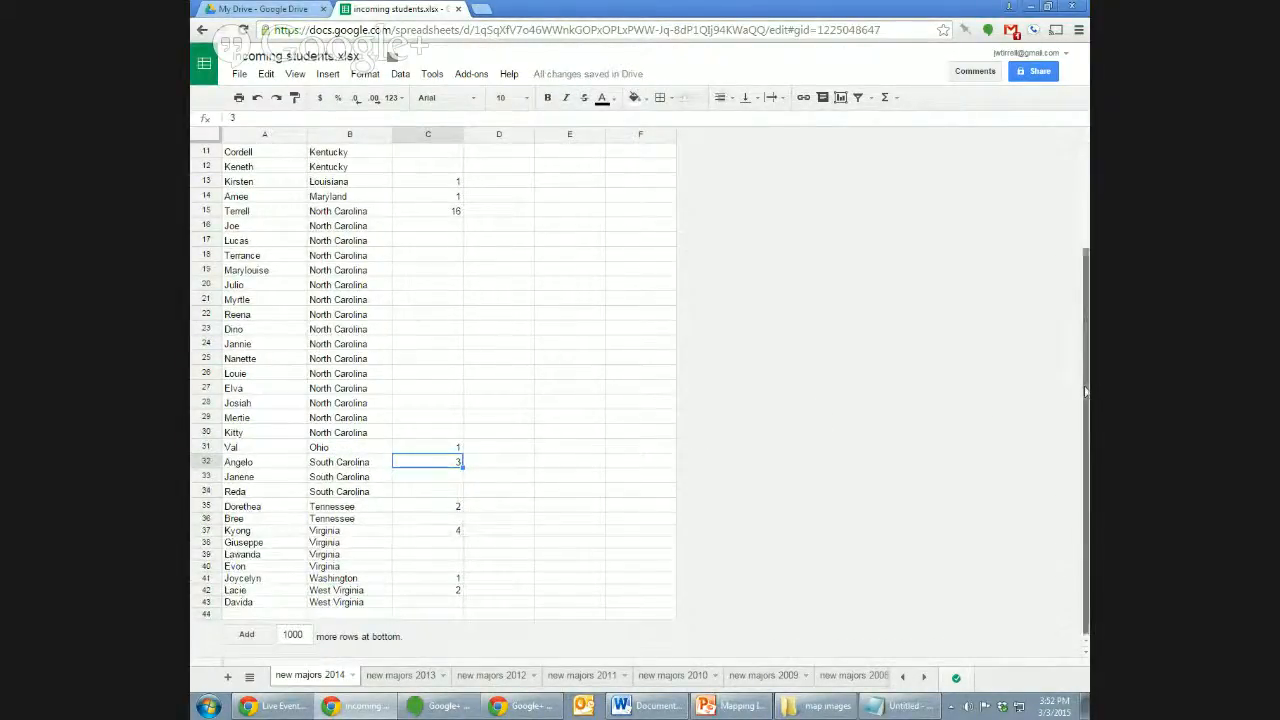
scroll(1071, 251, "up", 3)
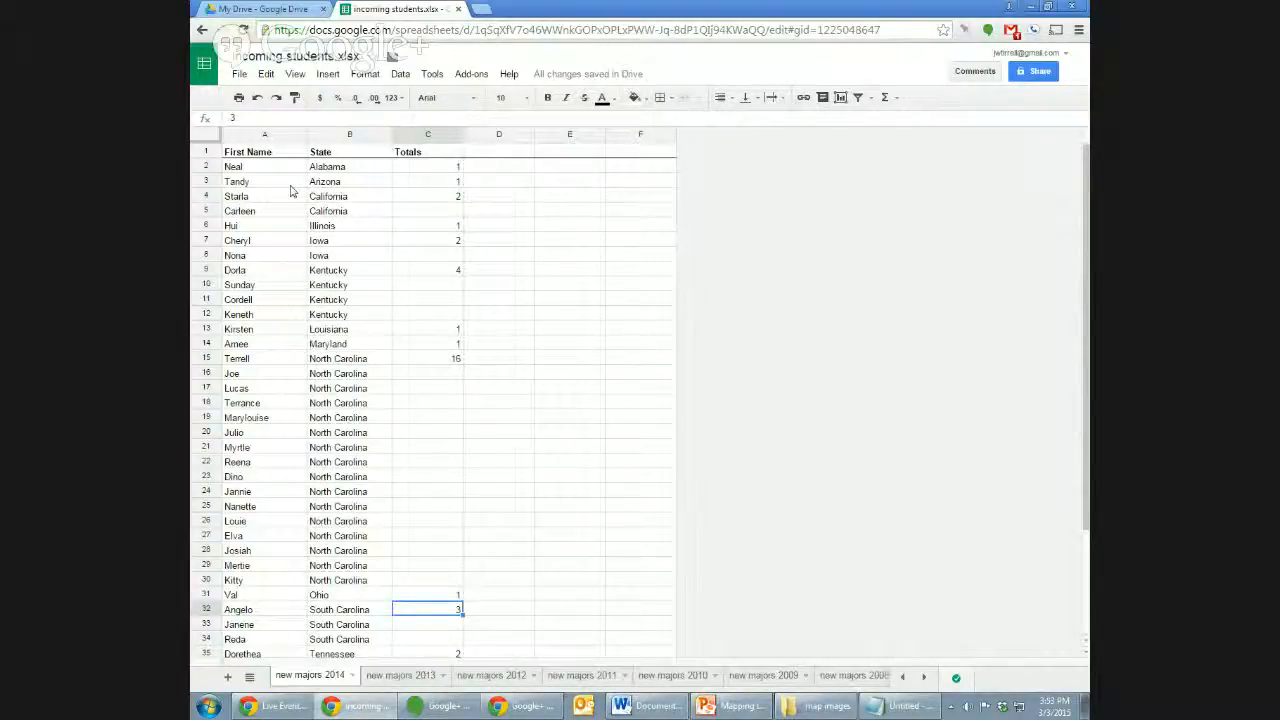
left_click(286, 134)
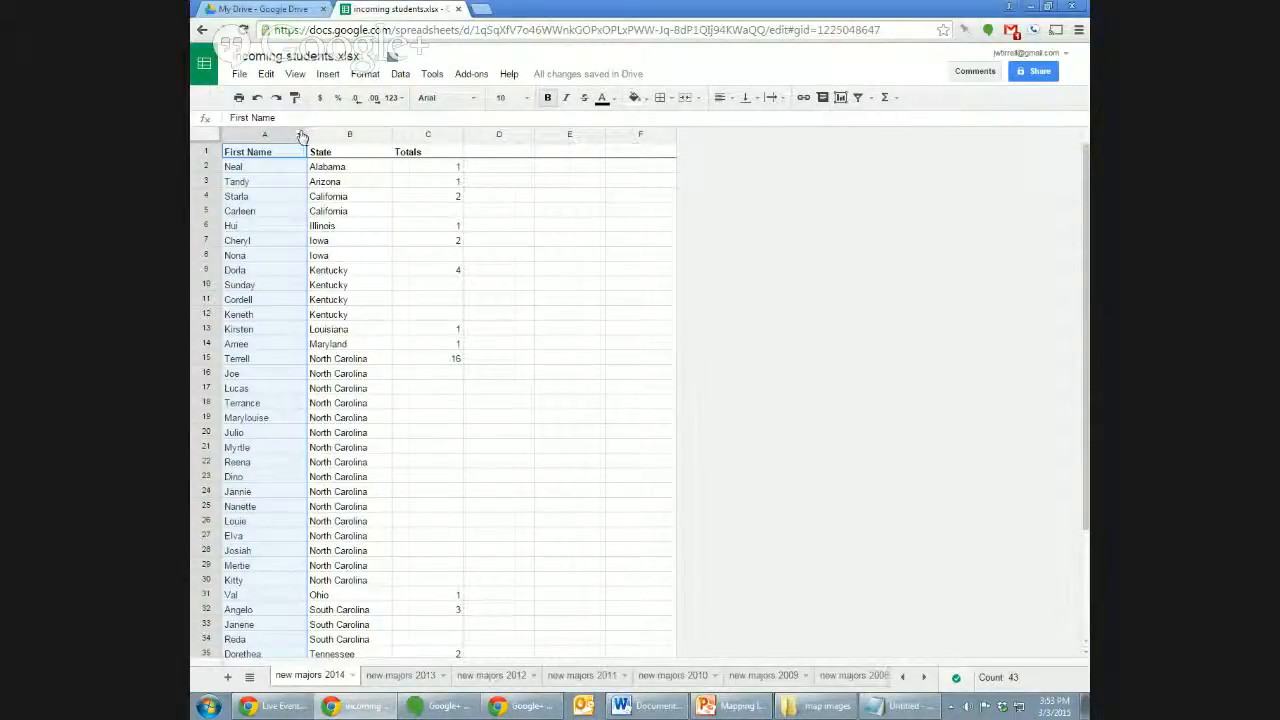
Clear all the first names from column A.
left_click(302, 135)
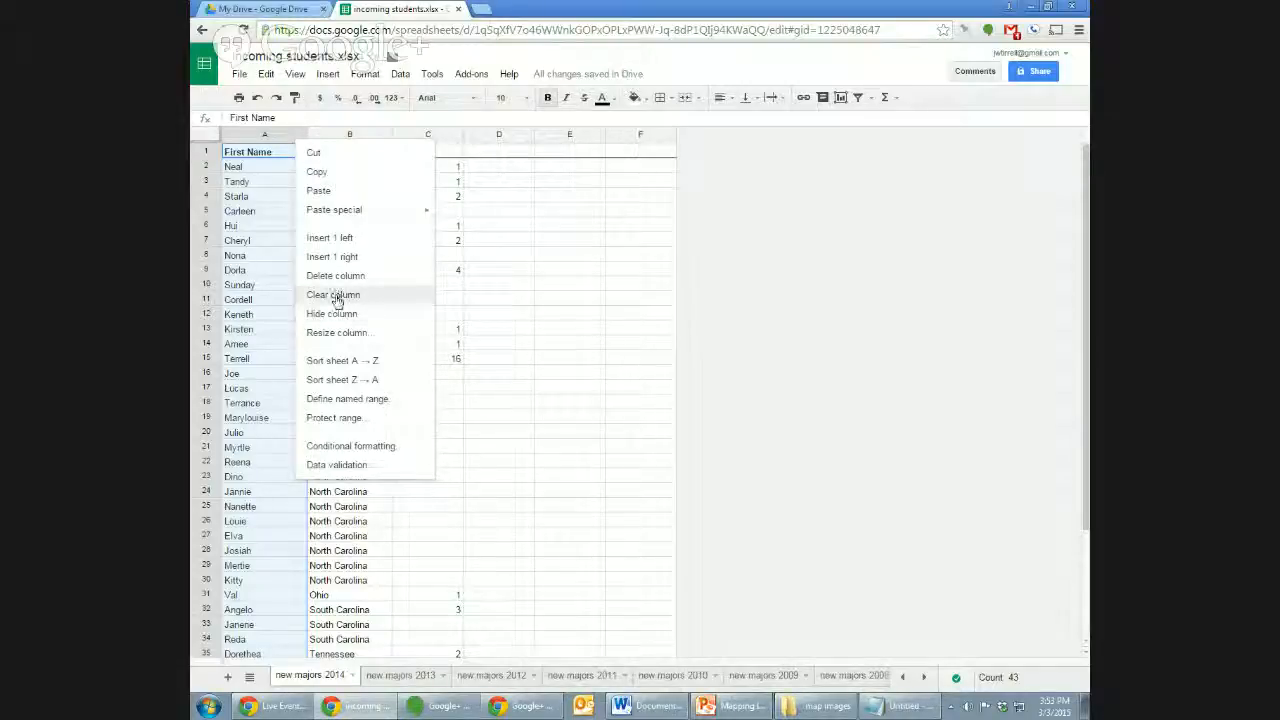
left_click(565, 300)
left_click(280, 138)
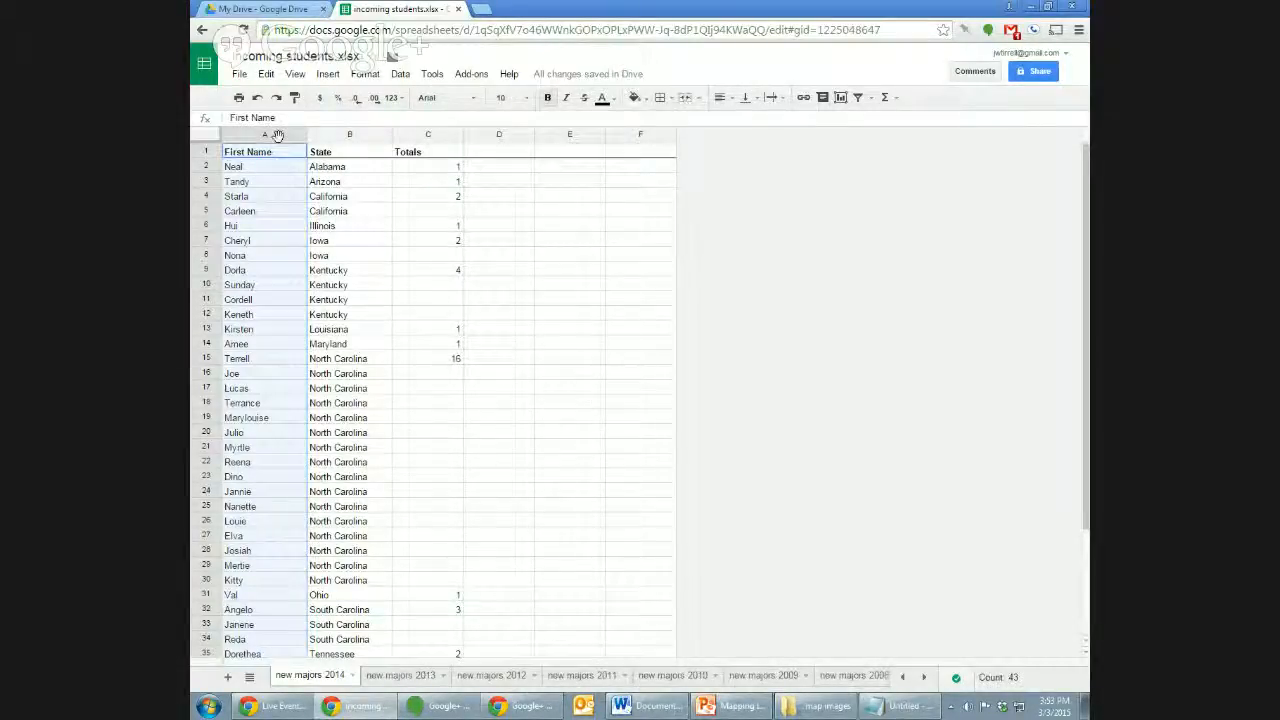
key("Delete")
left_click(401, 303)
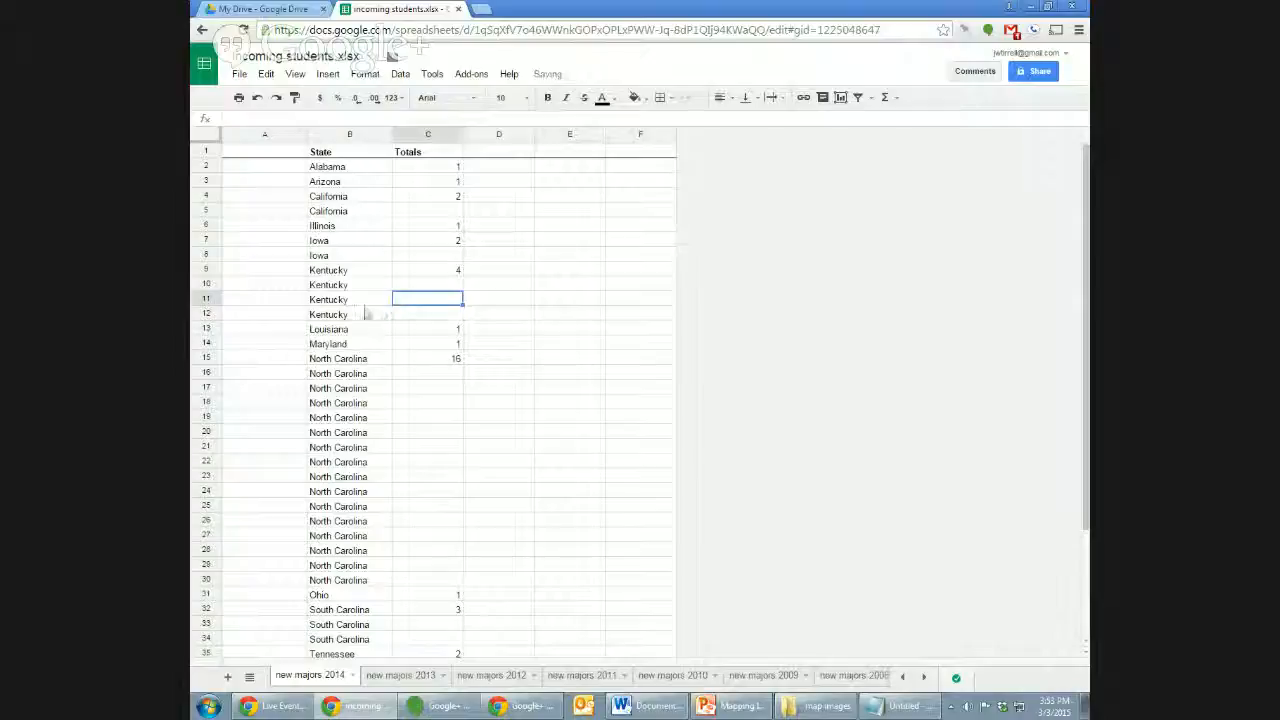
Delete the now-empty column A so State and Totals shift into columns A and B.
left_click(299, 137)
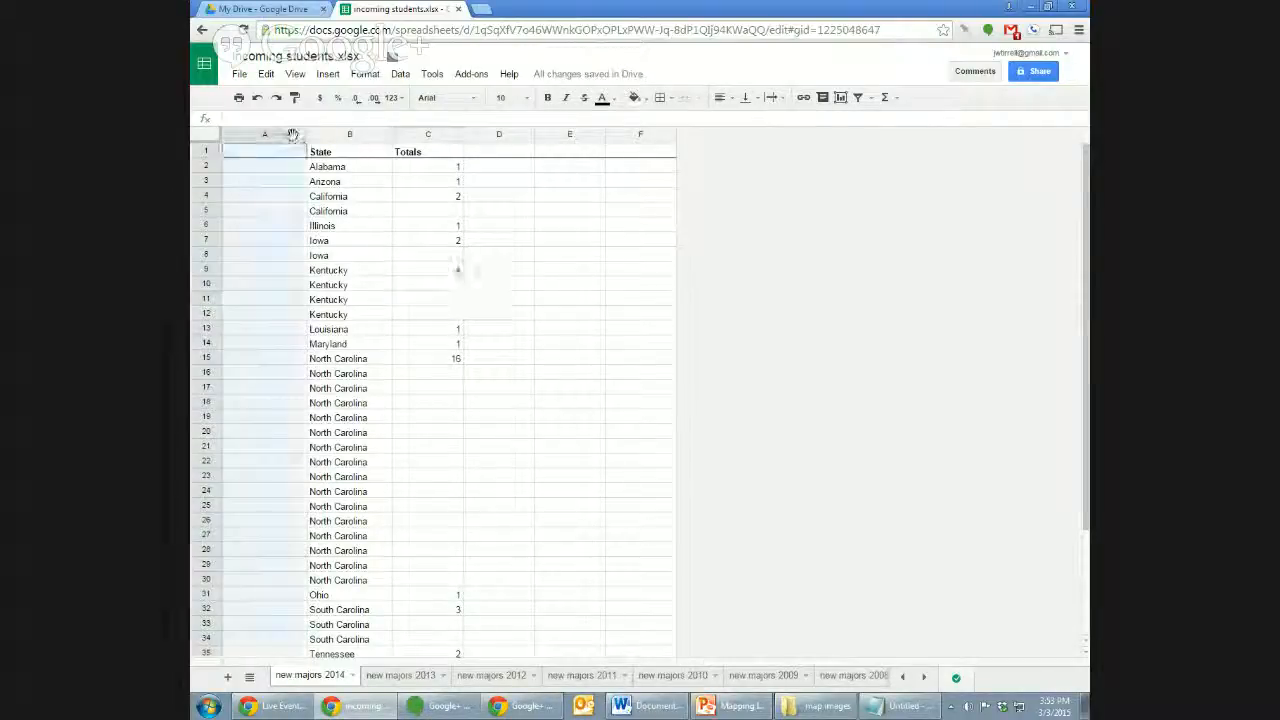
left_click(300, 138)
left_click(324, 275)
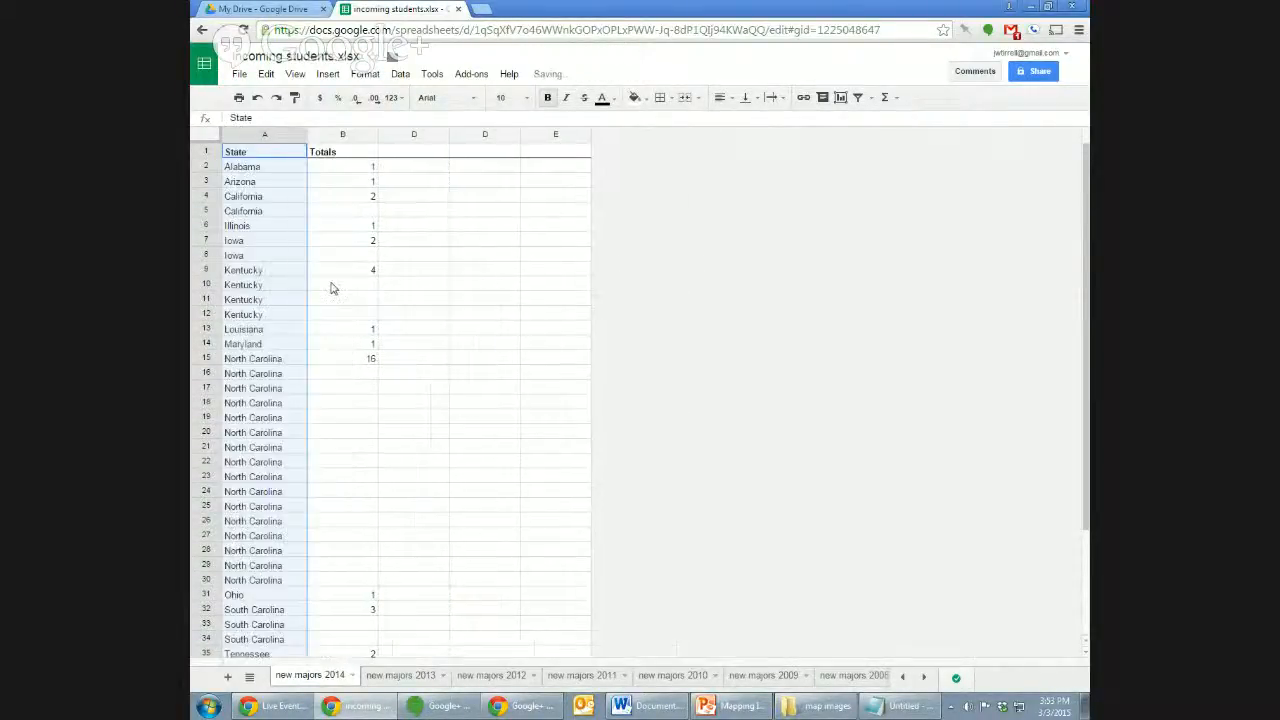
left_click(320, 273)
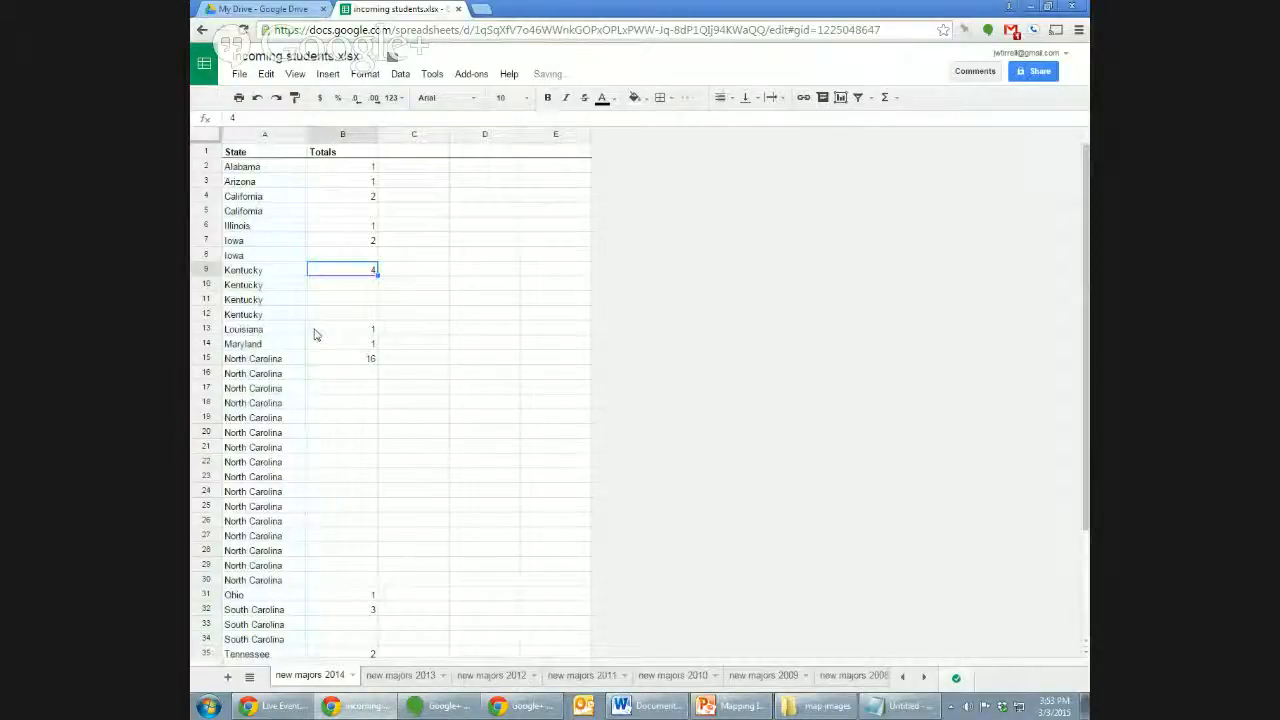
mouse_move(1087, 192)
left_mouse_down()
mouse_move(1087, 300)
mouse_move(1088, 190)
left_mouse_up()
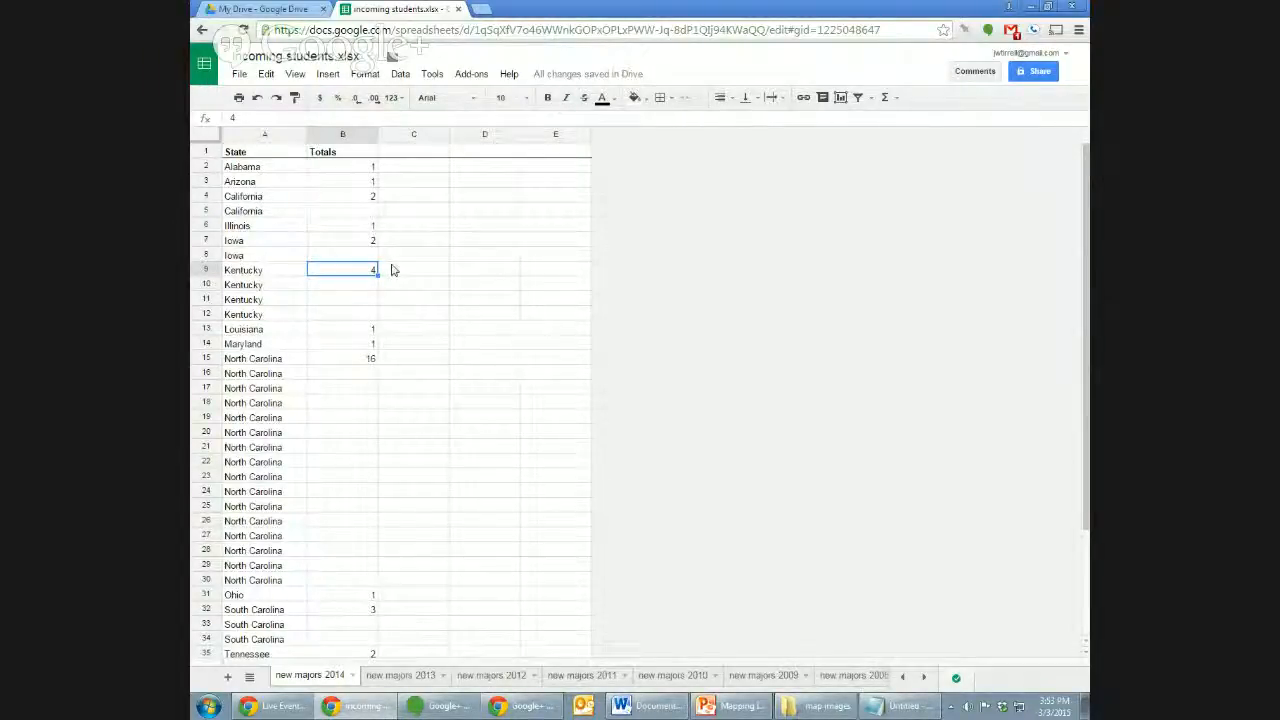
Sort the State and Totals range by Totals Z→A, with the header-row option checked.
left_click(337, 211)
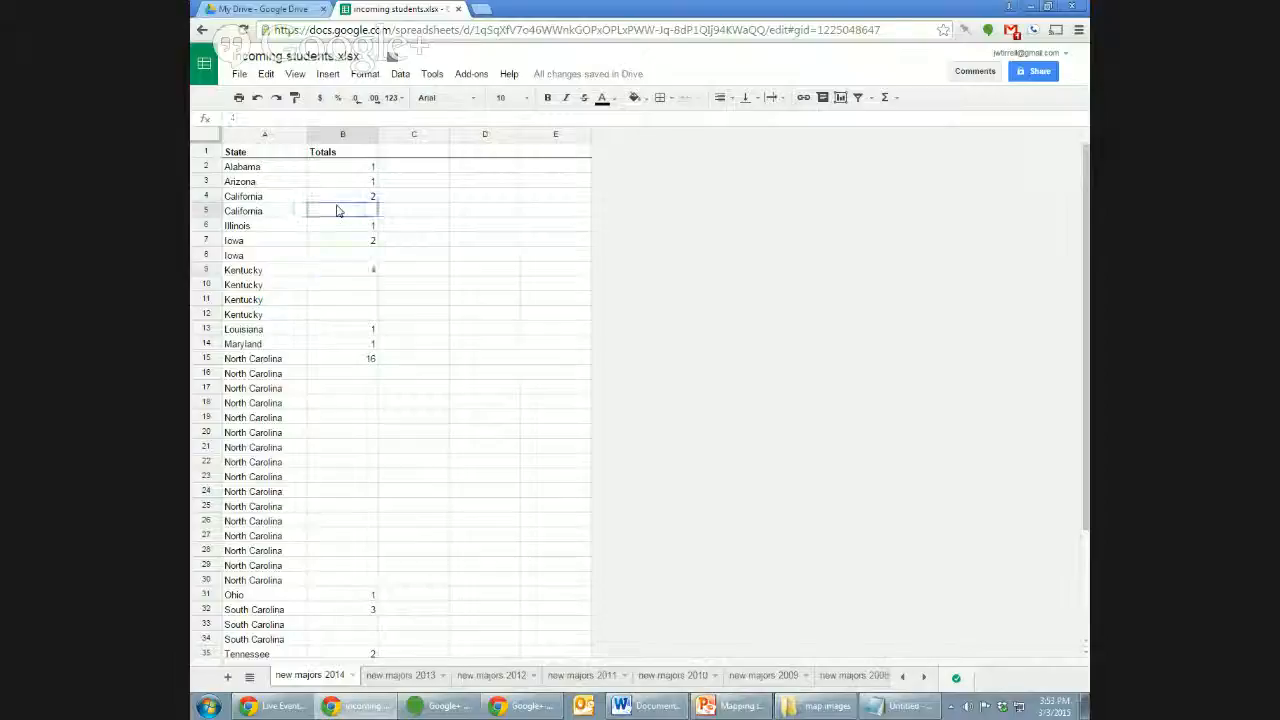
key("ctrl+a")
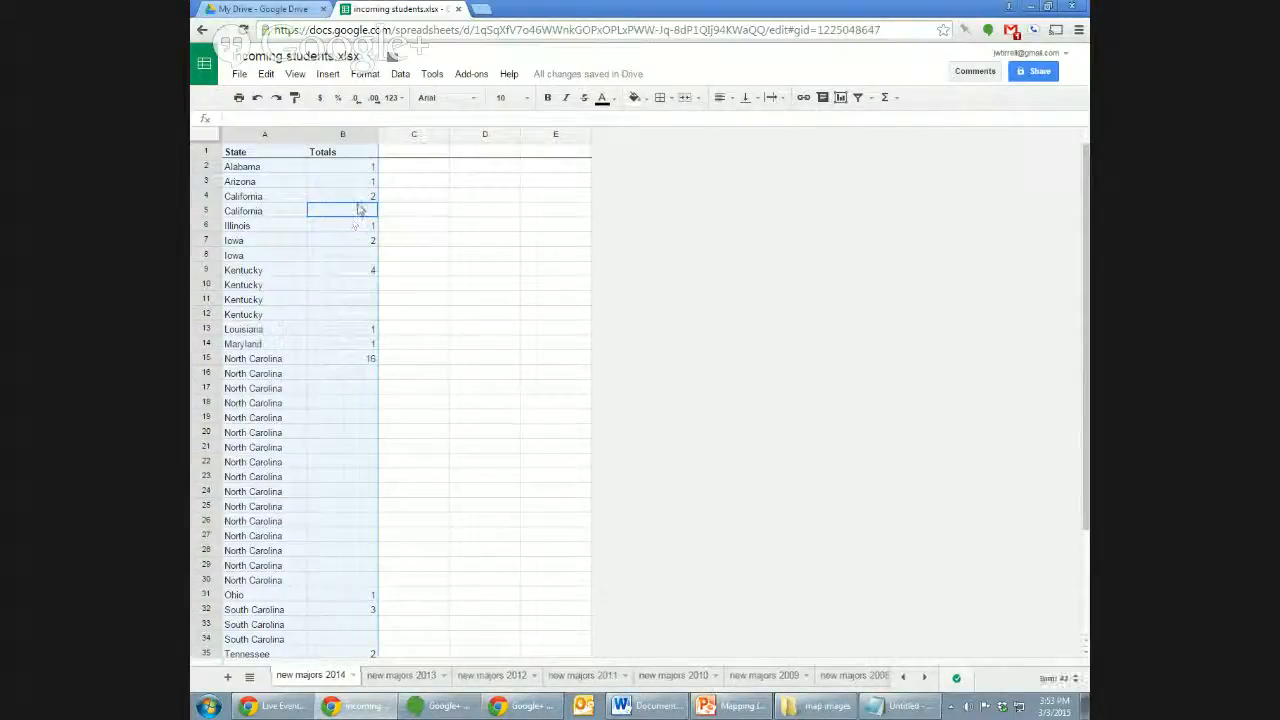
left_click(399, 76)
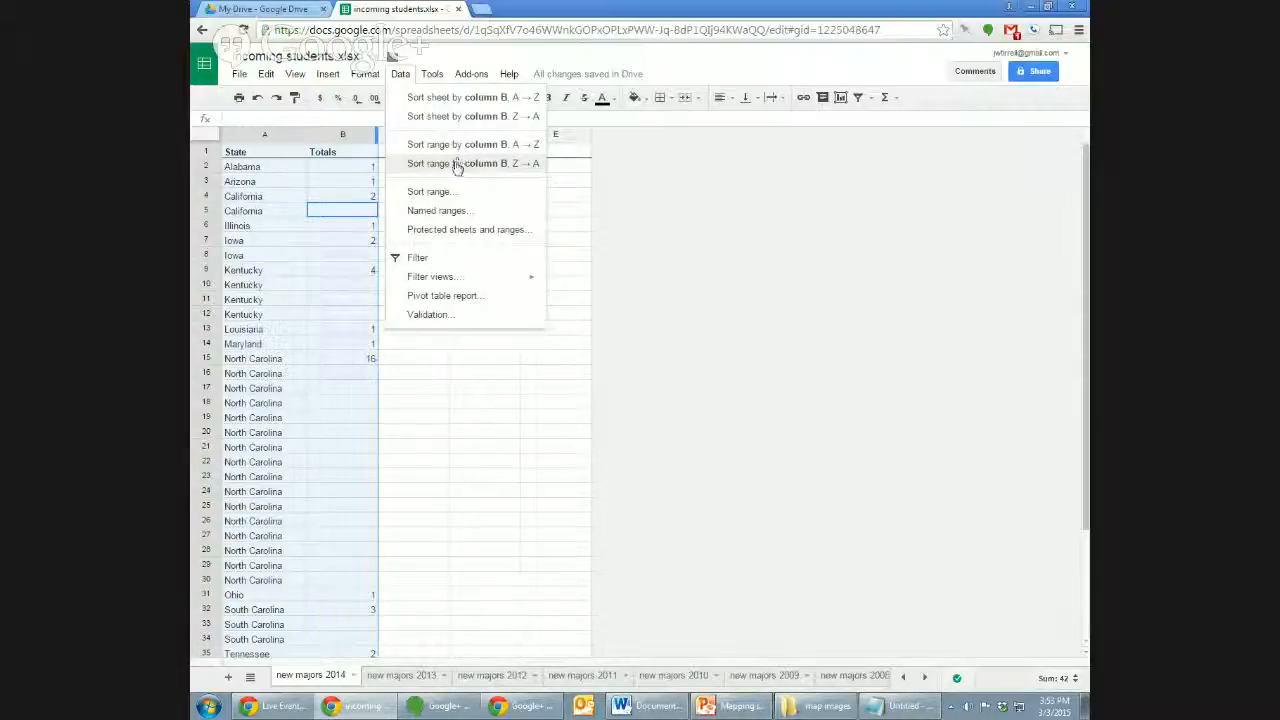
left_click(445, 194)
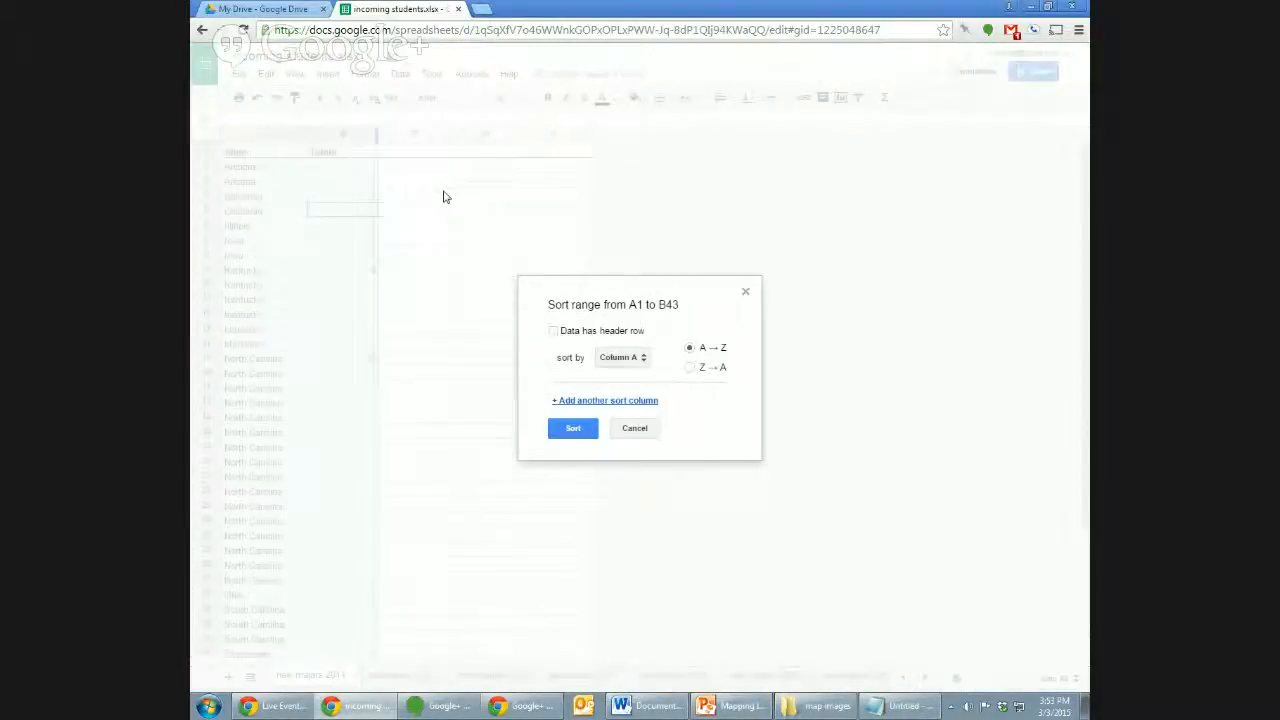
left_click(597, 331)
left_click(637, 361)
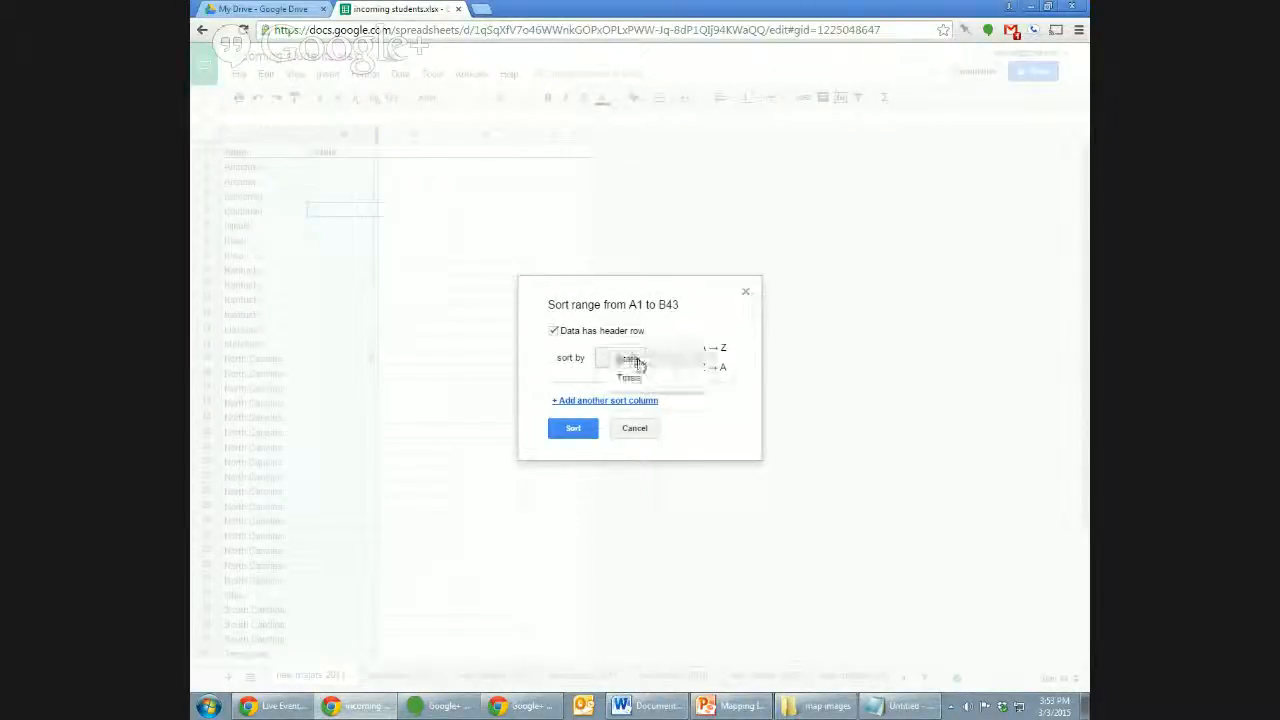
left_click(641, 381)
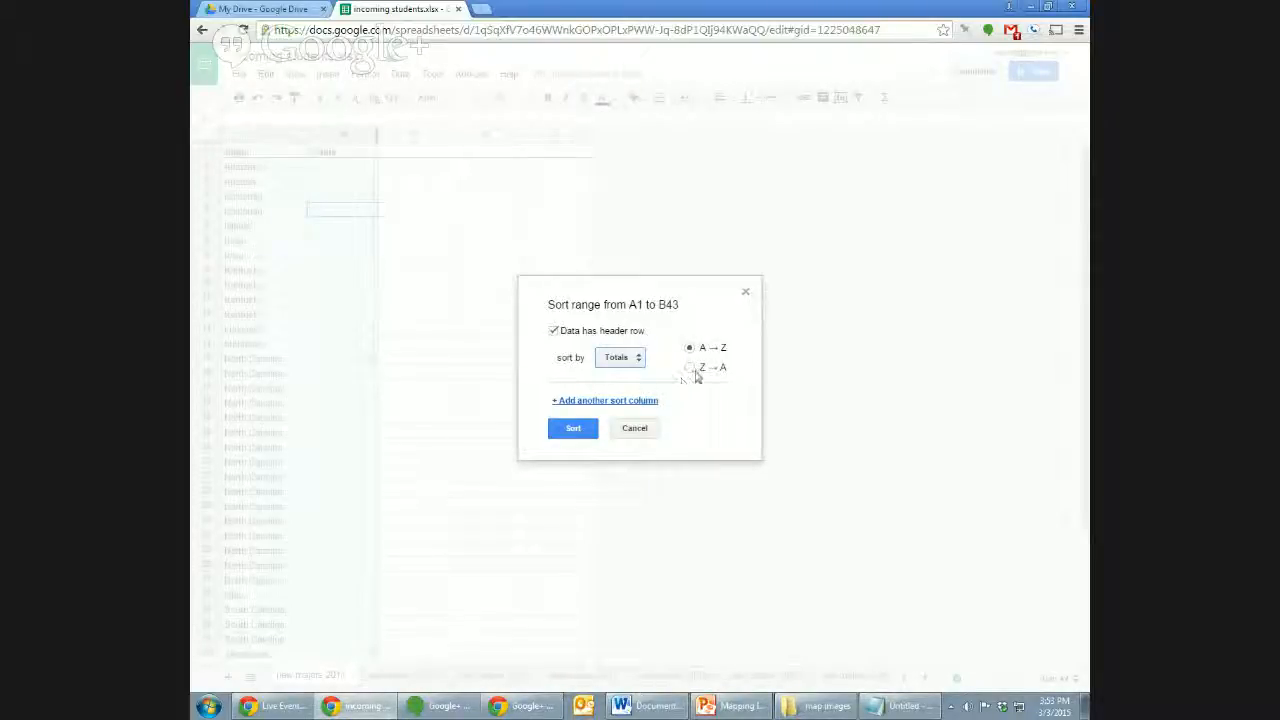
left_click(689, 368)
left_click(573, 428)
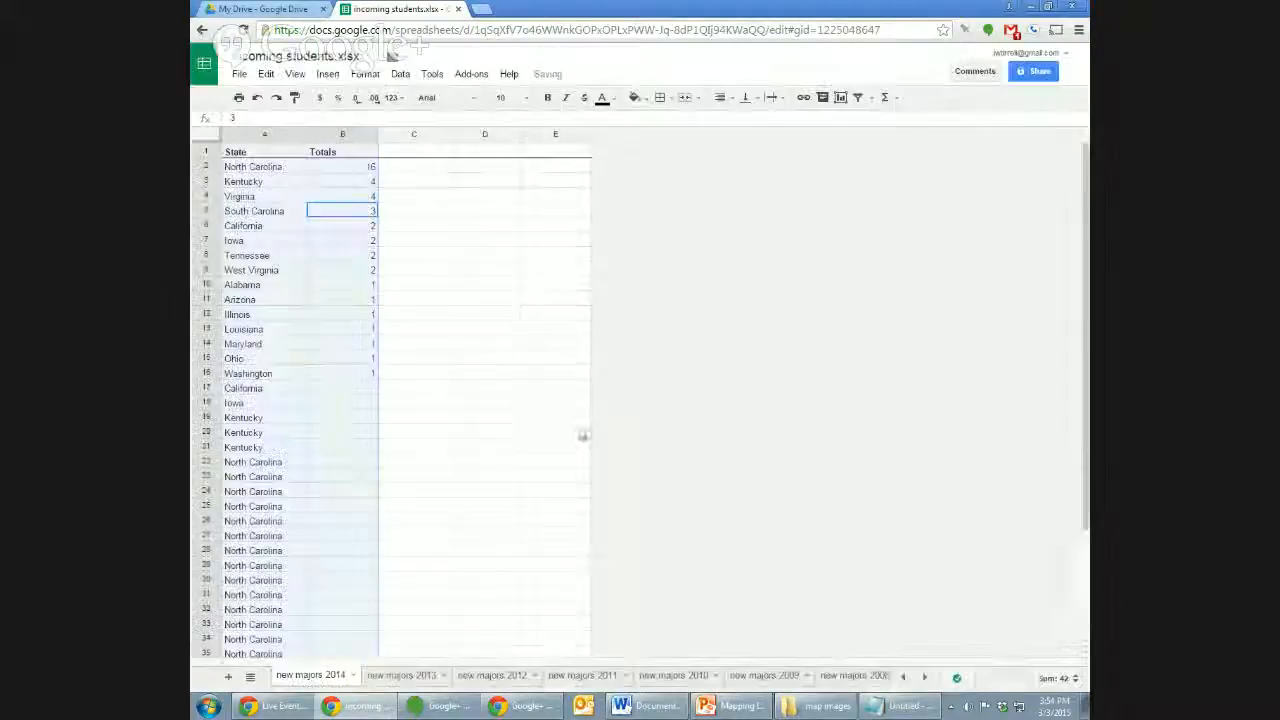
Clear the leftover duplicate state names in rows 17 through 43.
left_click(350, 390)
left_click(257, 393)
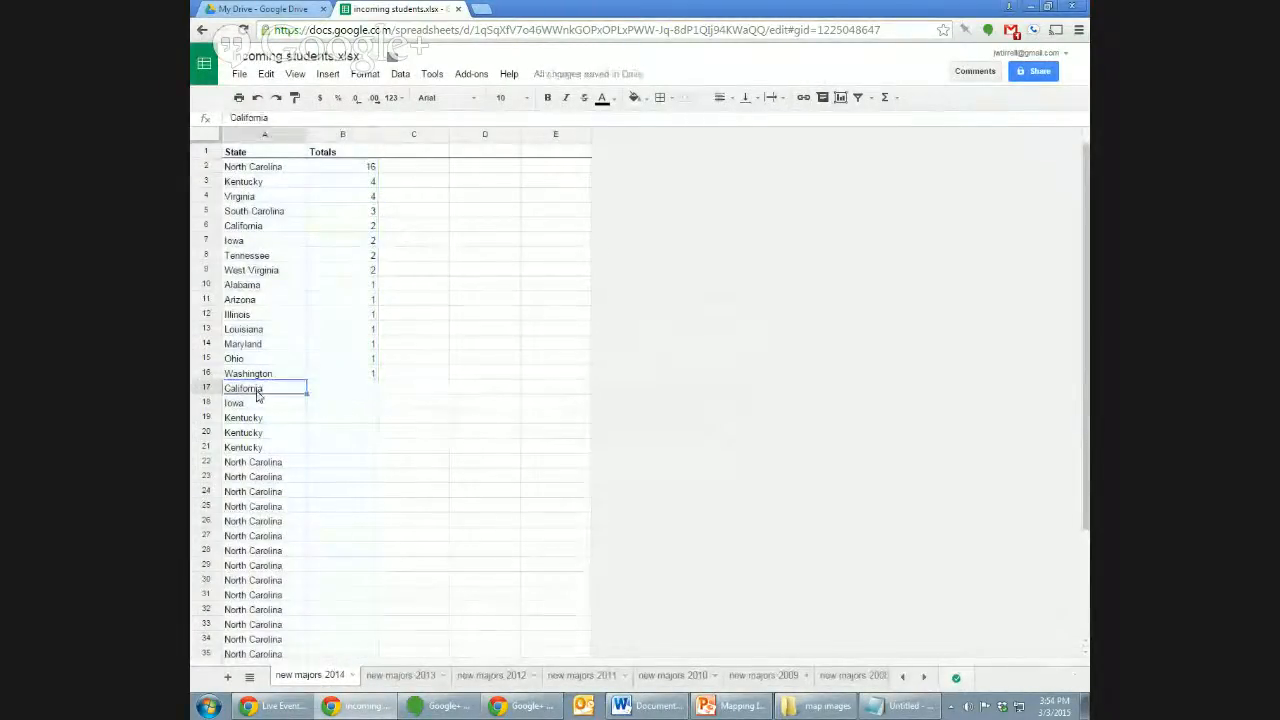
left_click_drag(1086, 396, 1086, 486)
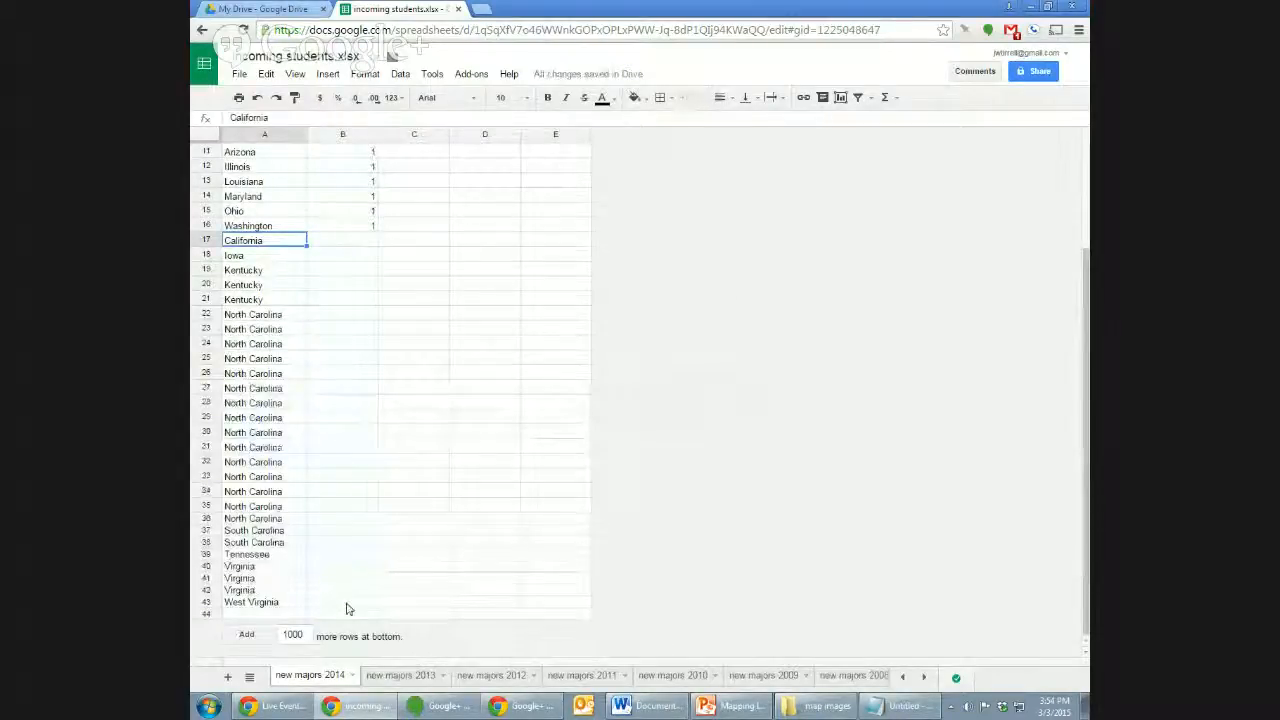
left_click(346, 605, "shift")
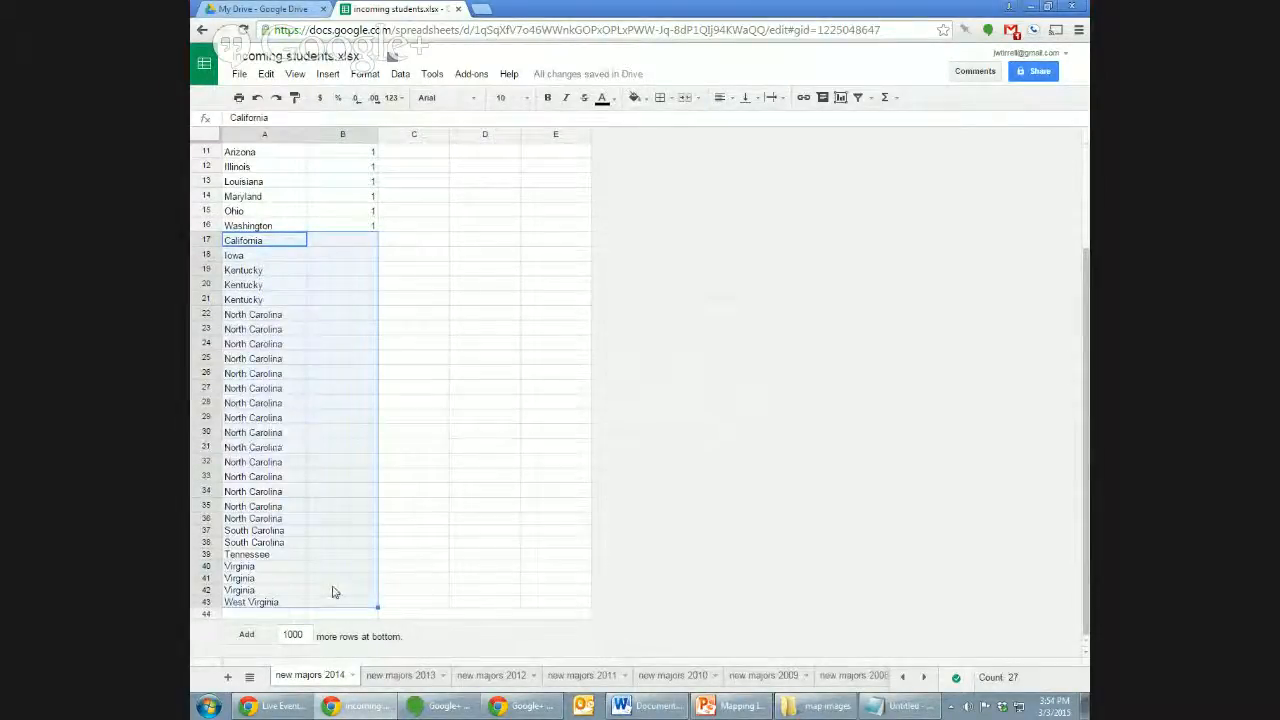
key("Delete")
left_click(486, 258)
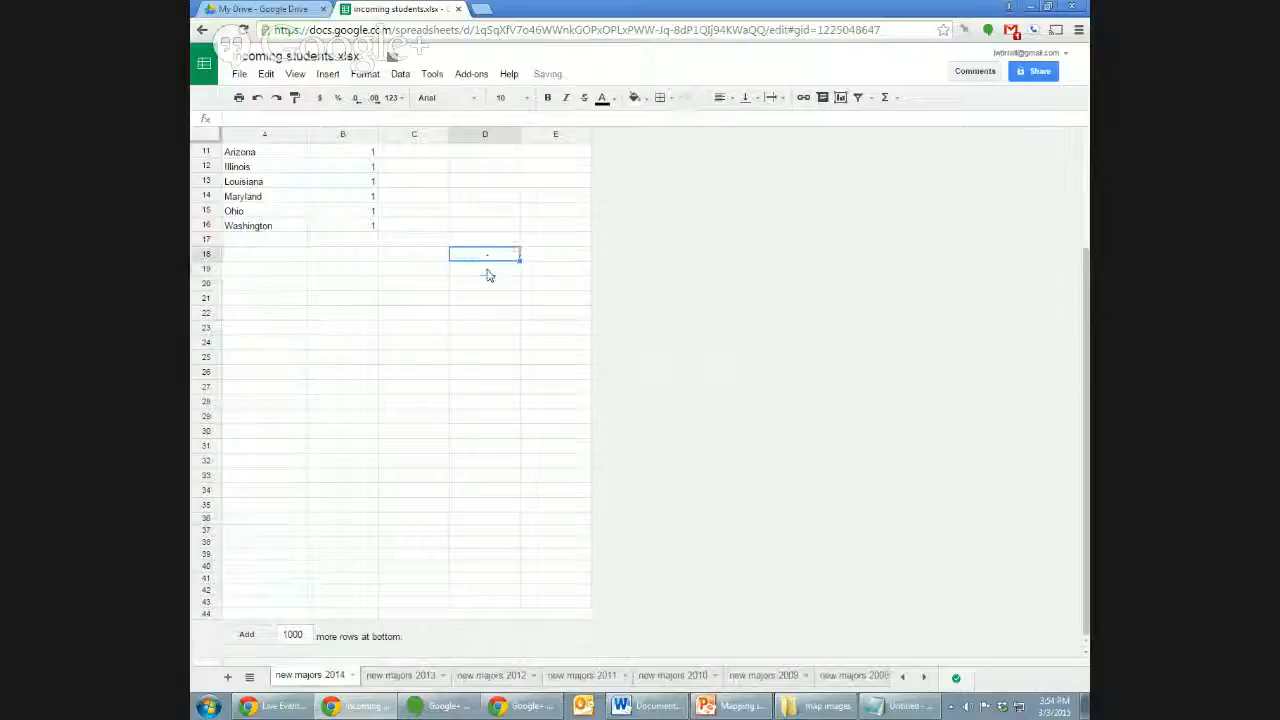
Select the State and Totals cells from North Carolina down through Washington.
key("Up")
key("Up")
key("Up")
key("Up")
key("Up")
key("Up")
key("Up")
key("Up")
key("Up")
key("Up")
key("Up")
key("Up")
key("Up")
key("Up")
key("Up")
key("Up")
key("Up")
key("Left")
key("Left")
key("Down")
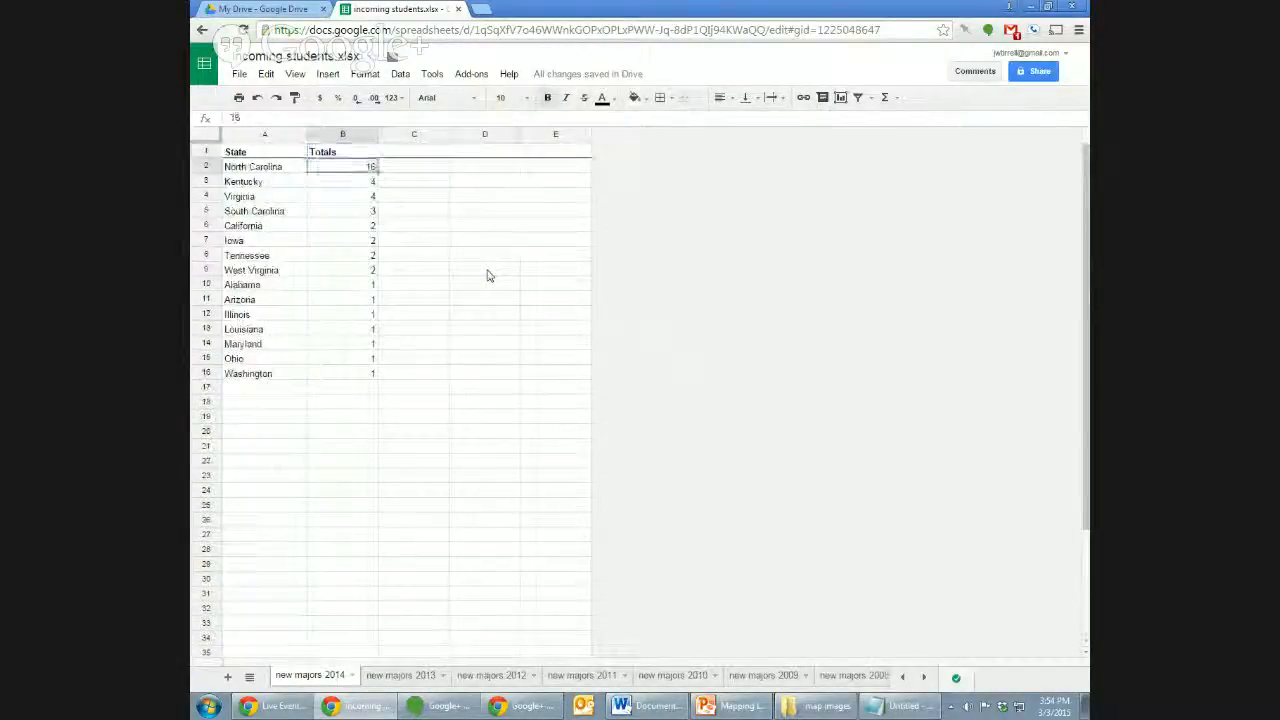
key("Left")
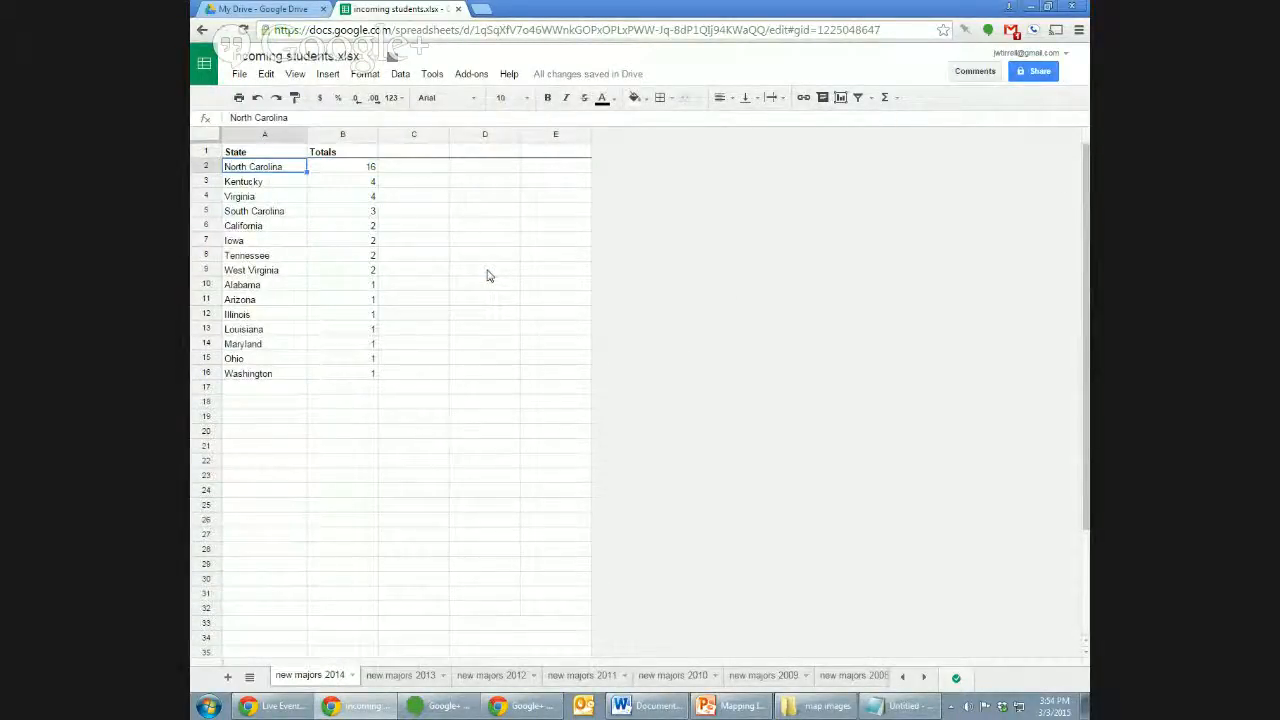
key("Down")
key("Right")
key("Down")
key("Down")
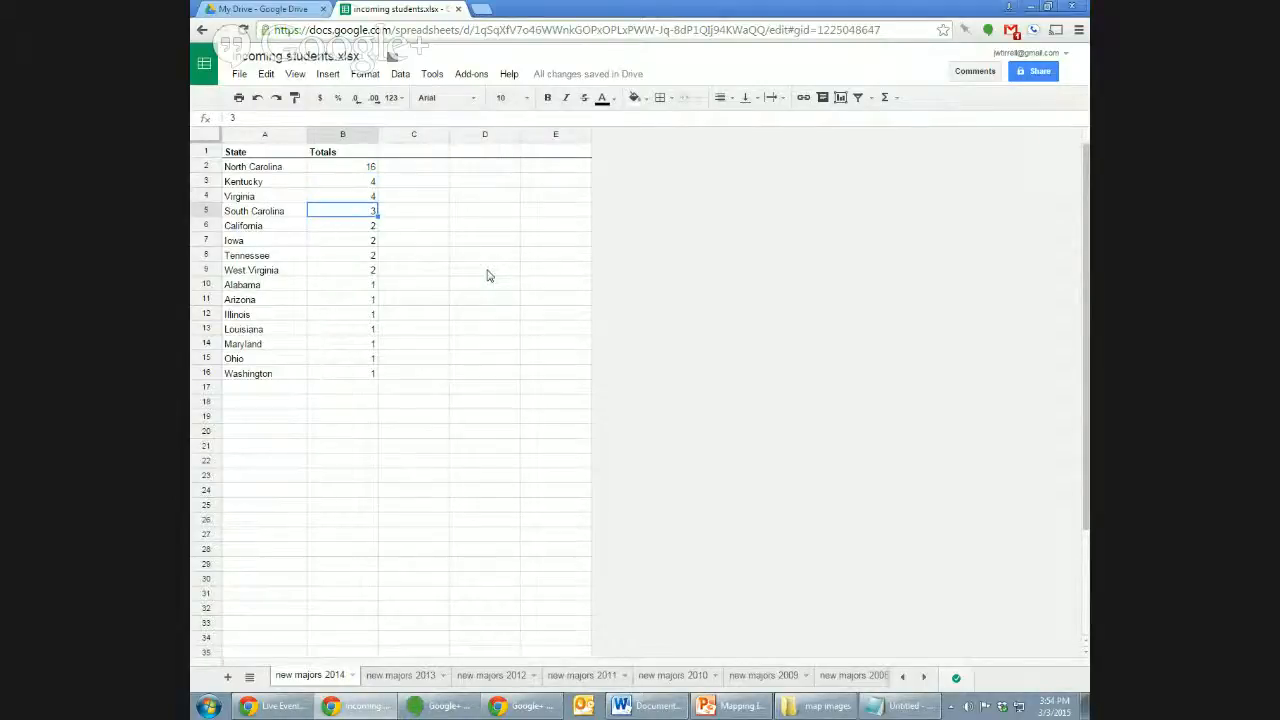
key("Up")
key("Up")
key("Left")
key("Up")
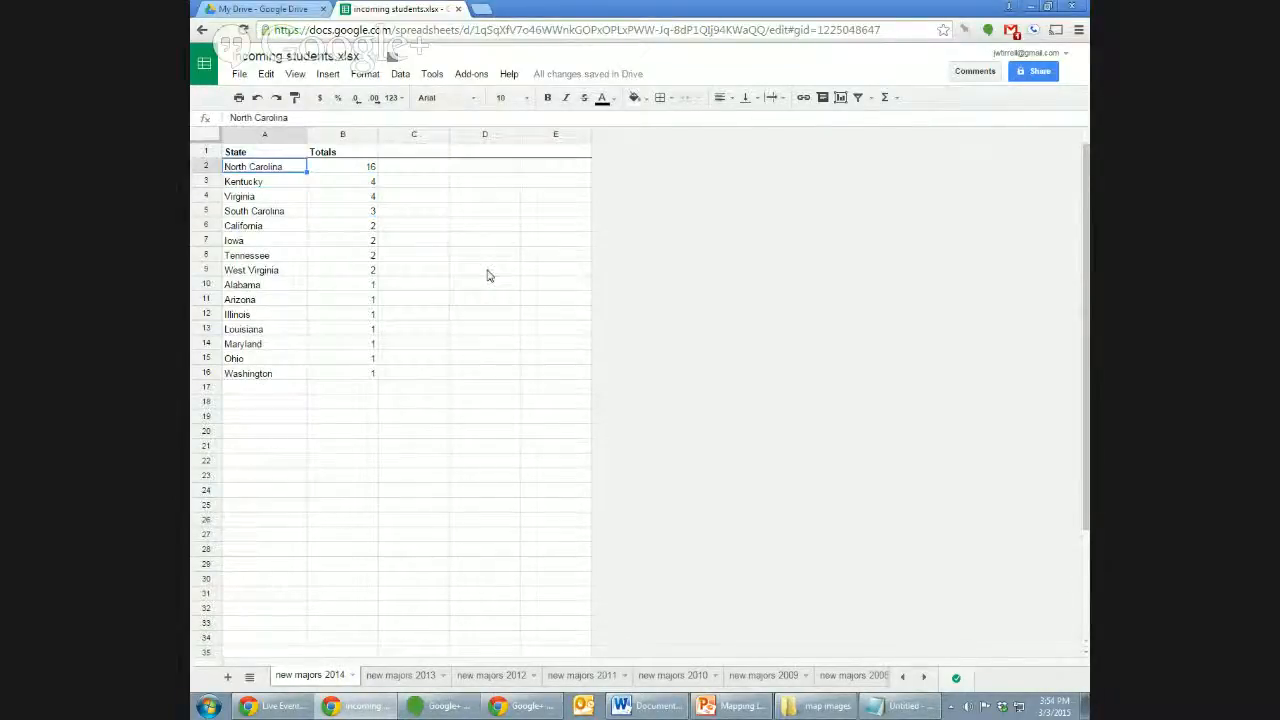
key("shift+Down")
key("shift+Right")
key("shift+Down")
key("shift+Down")
key("shift+Down")
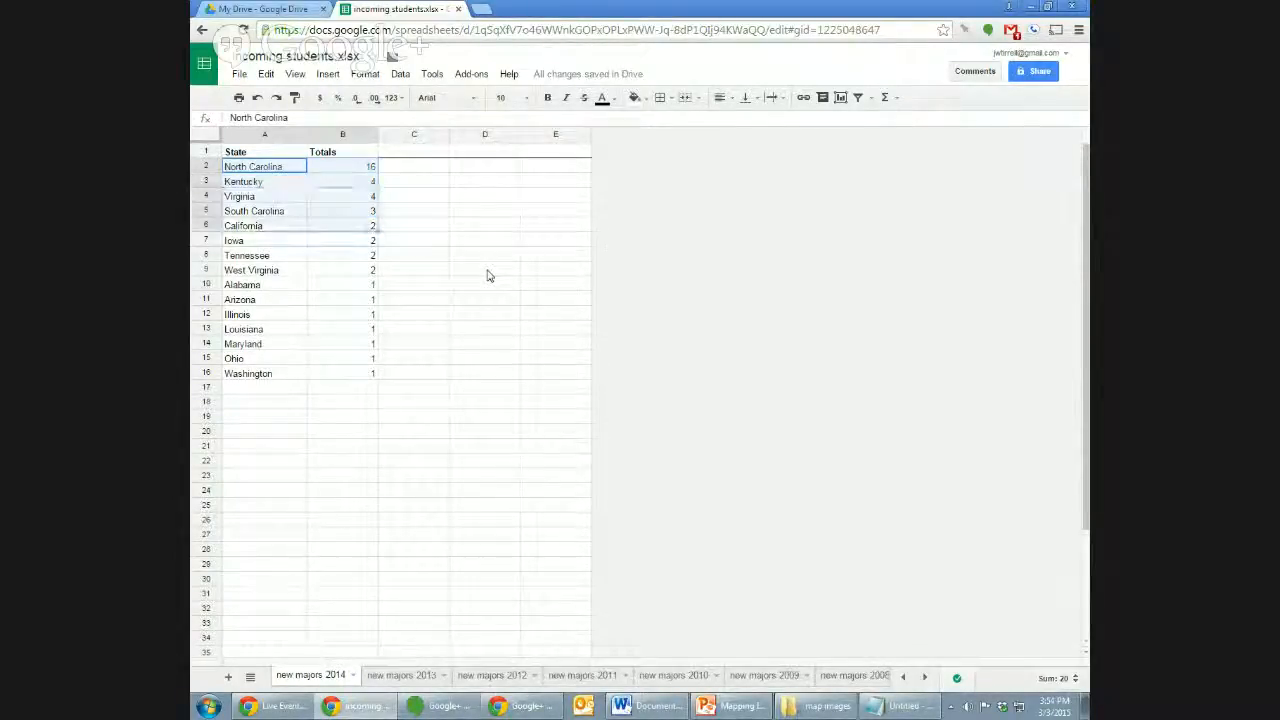
key("shift+Down")
key("shift+Down")
key("shift+Down")
key("shift+Down")
key("shift+Down")
key("shift+Down")
key("shift+Down")
key("shift+Down")
key("shift+Down")
key("shift+Down")
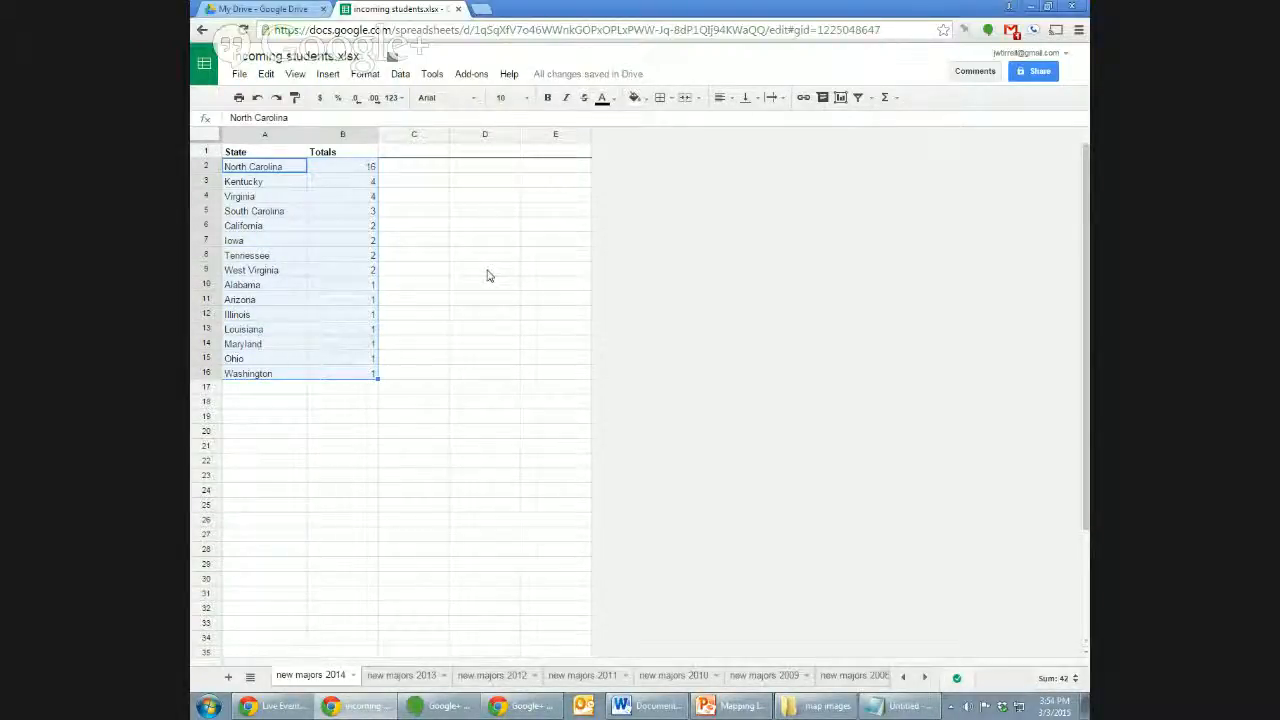
Insert a chart of the state totals as a Map geo chart with markers.
left_click(328, 74)
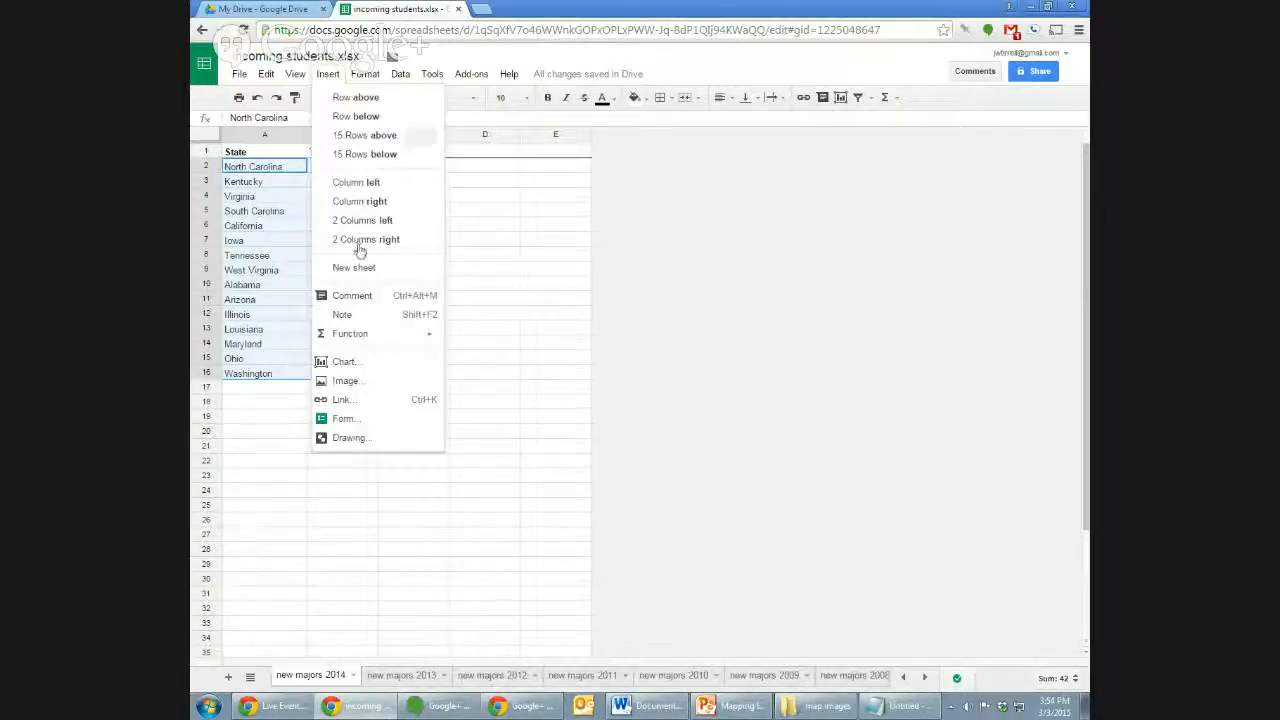
left_click(414, 360)
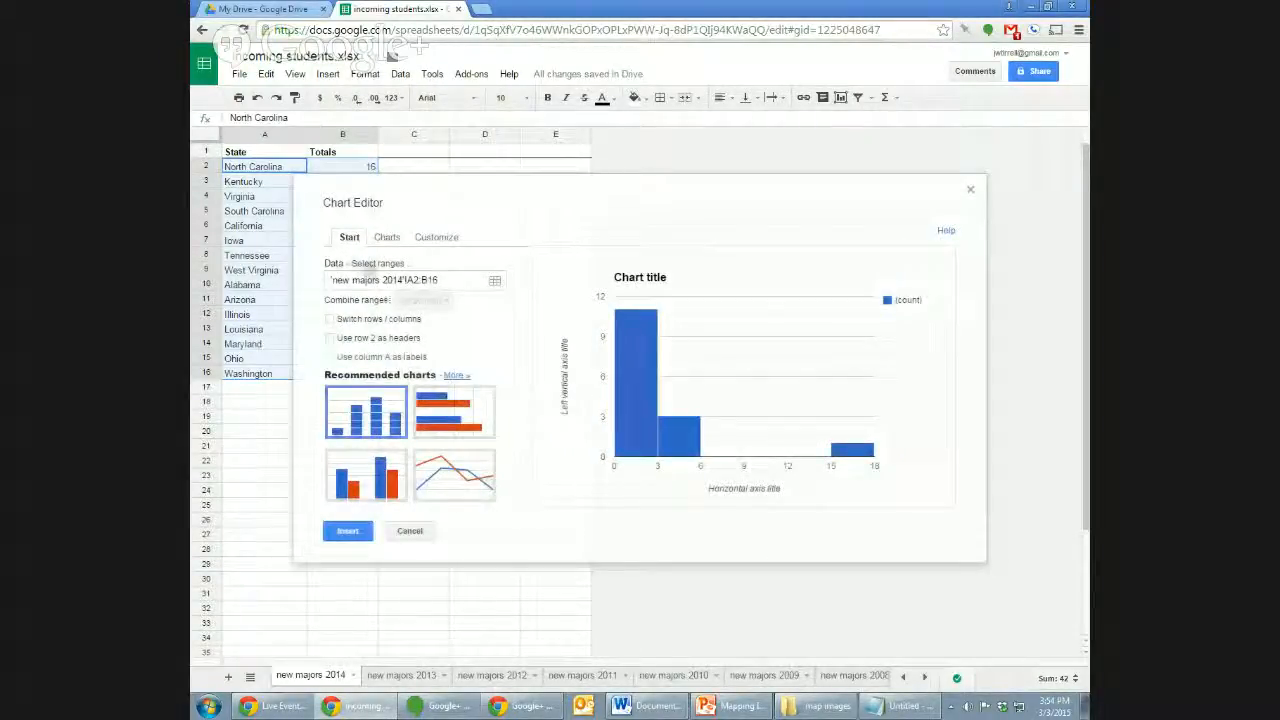
left_click(385, 238)
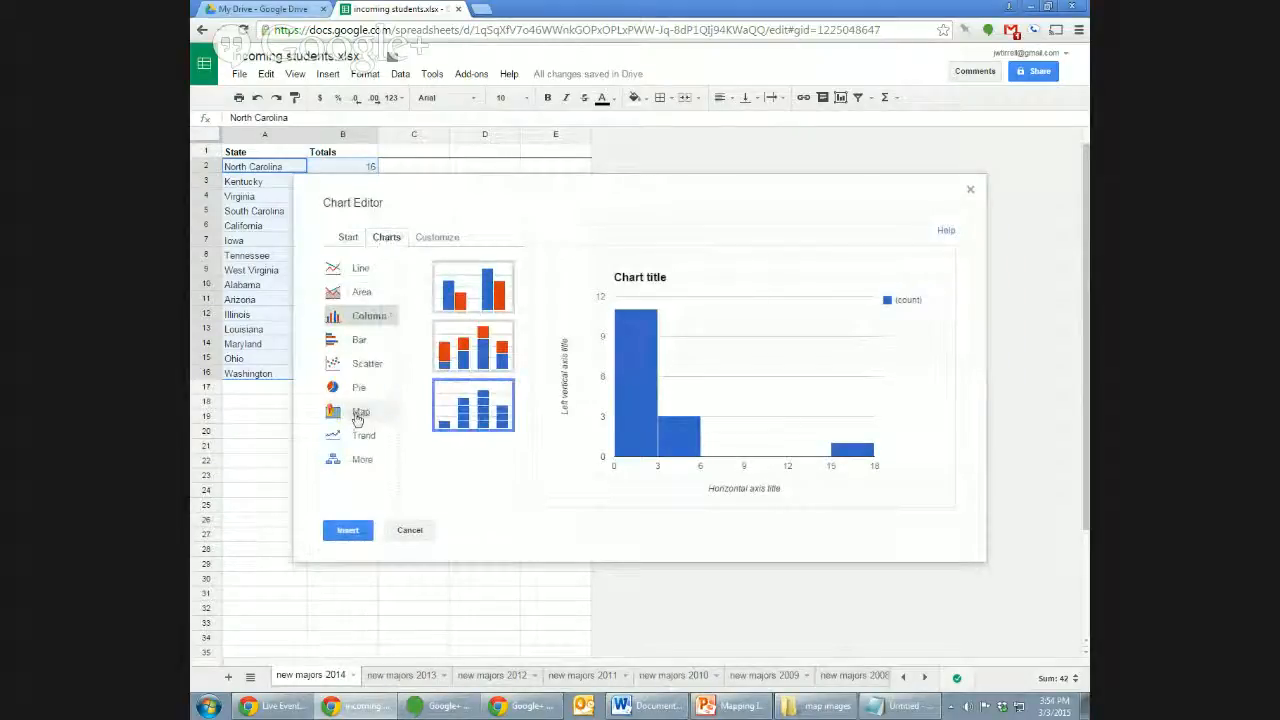
left_click(359, 411)
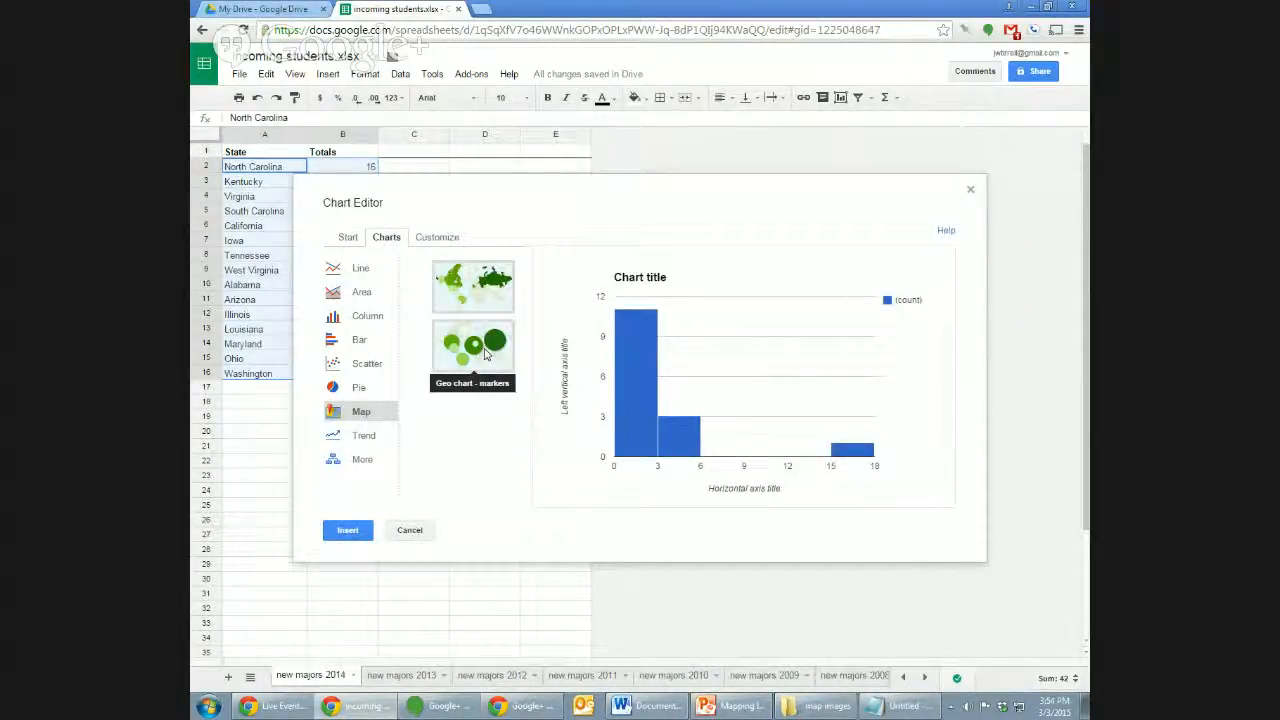
left_click(486, 352)
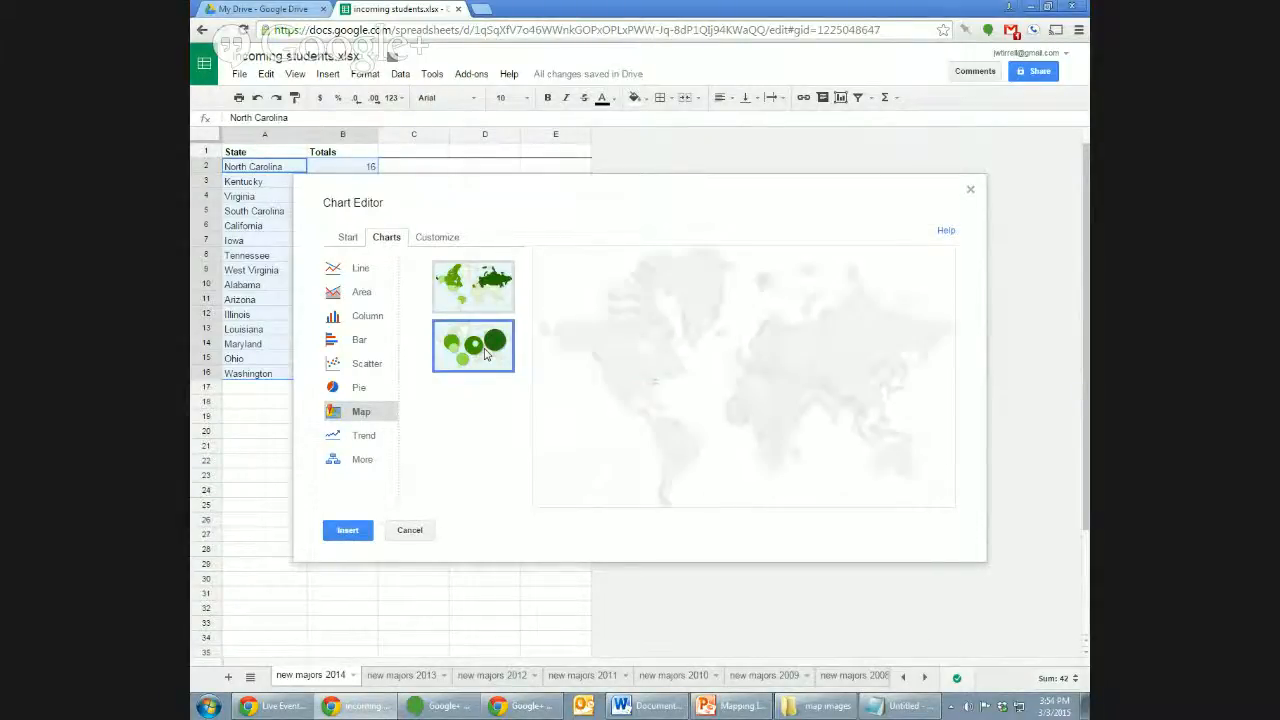
Set the map region to the United States and switch to the state-shading geo chart.
mouse_move(656, 397)
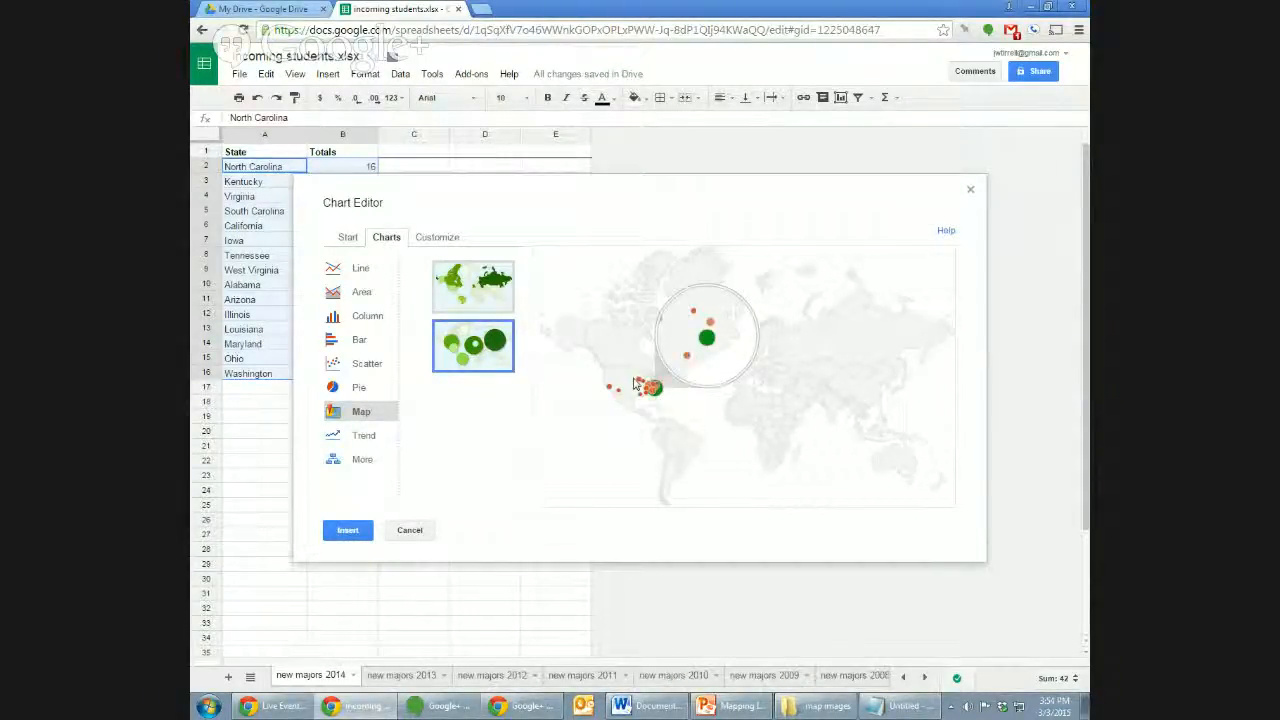
left_click(437, 237)
left_click(500, 315)
left_click(500, 431)
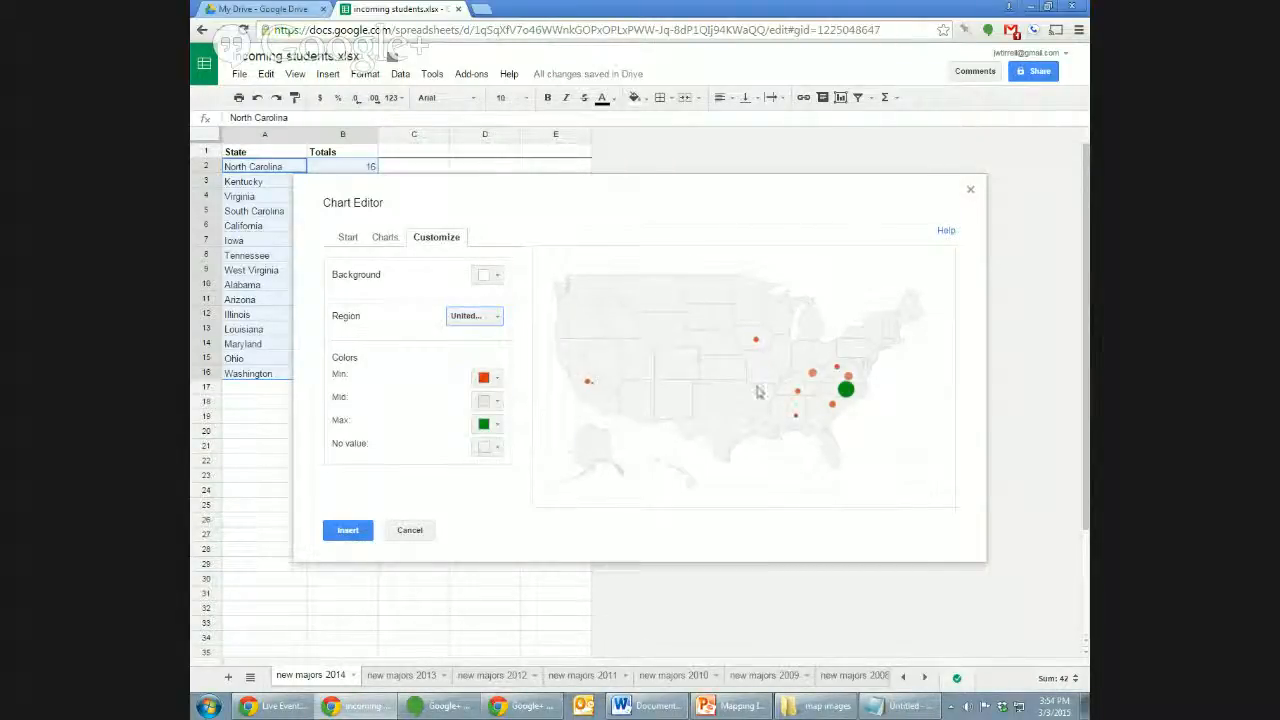
mouse_move(834, 411)
left_click(374, 244)
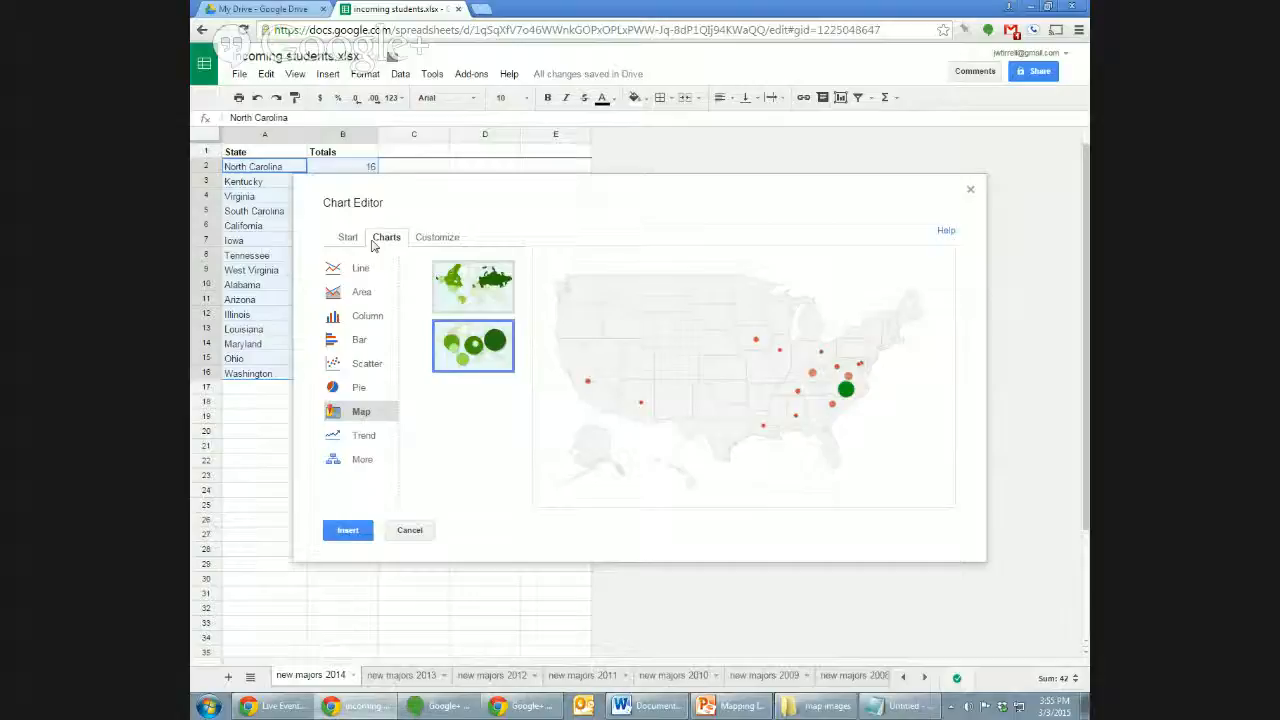
left_click(487, 289)
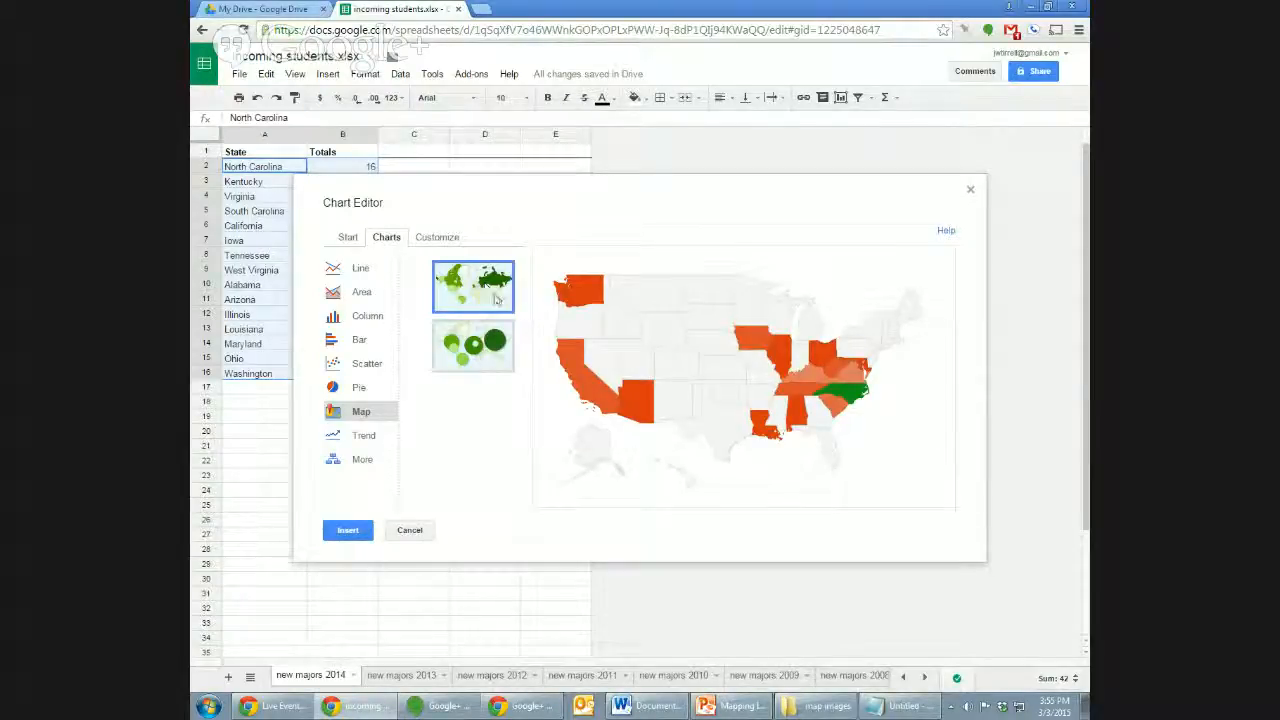
Set the map colours: min light red berry 3, mid red, max dark red.
left_click(440, 238)
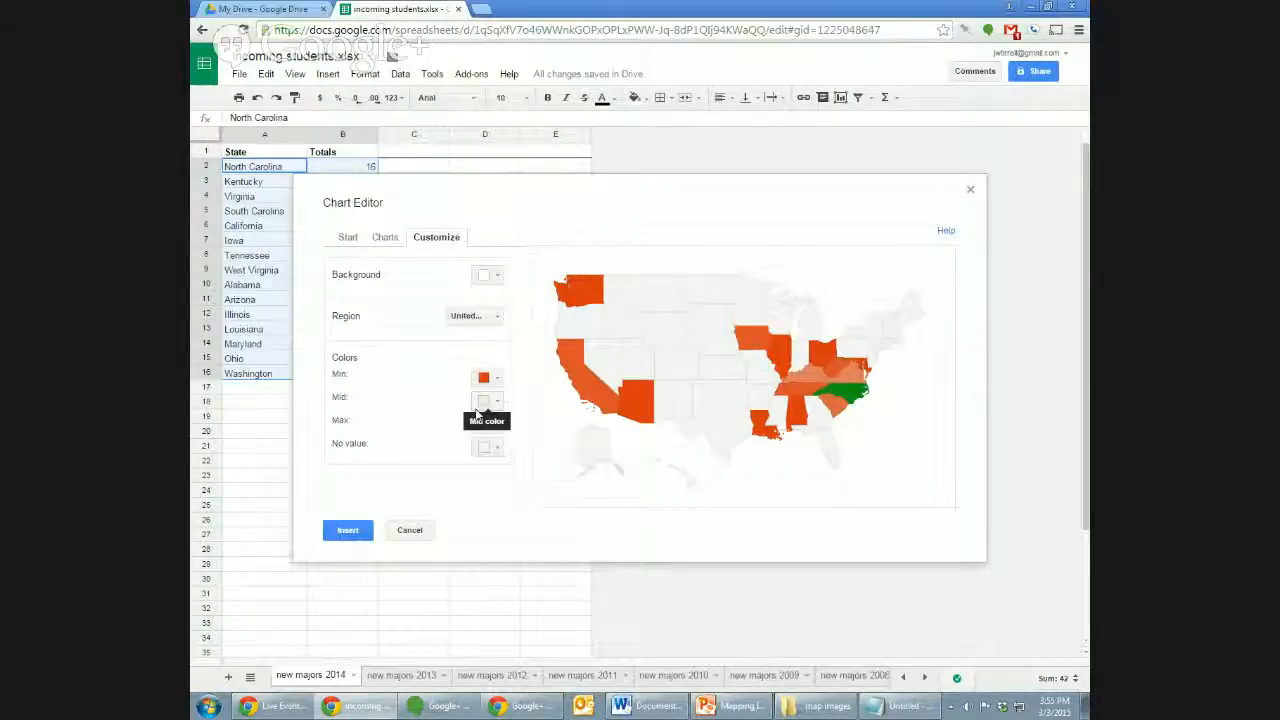
left_click(487, 377)
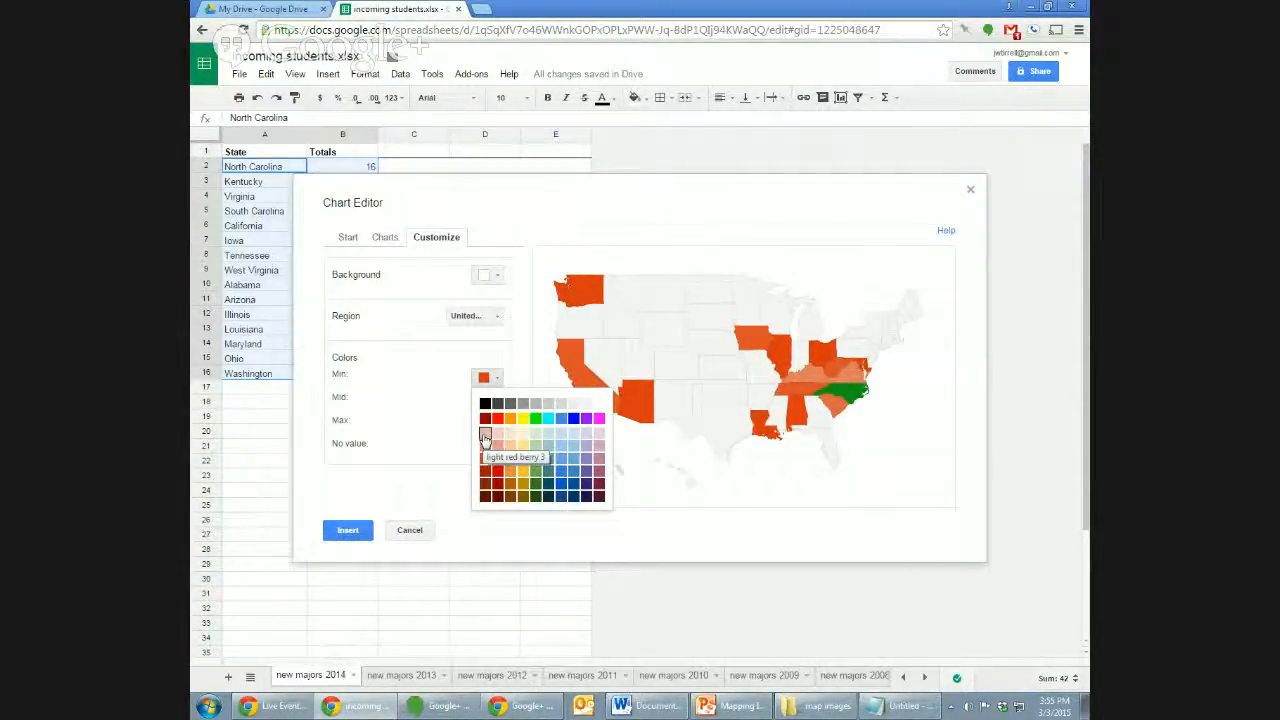
left_click(485, 438)
left_click(487, 400)
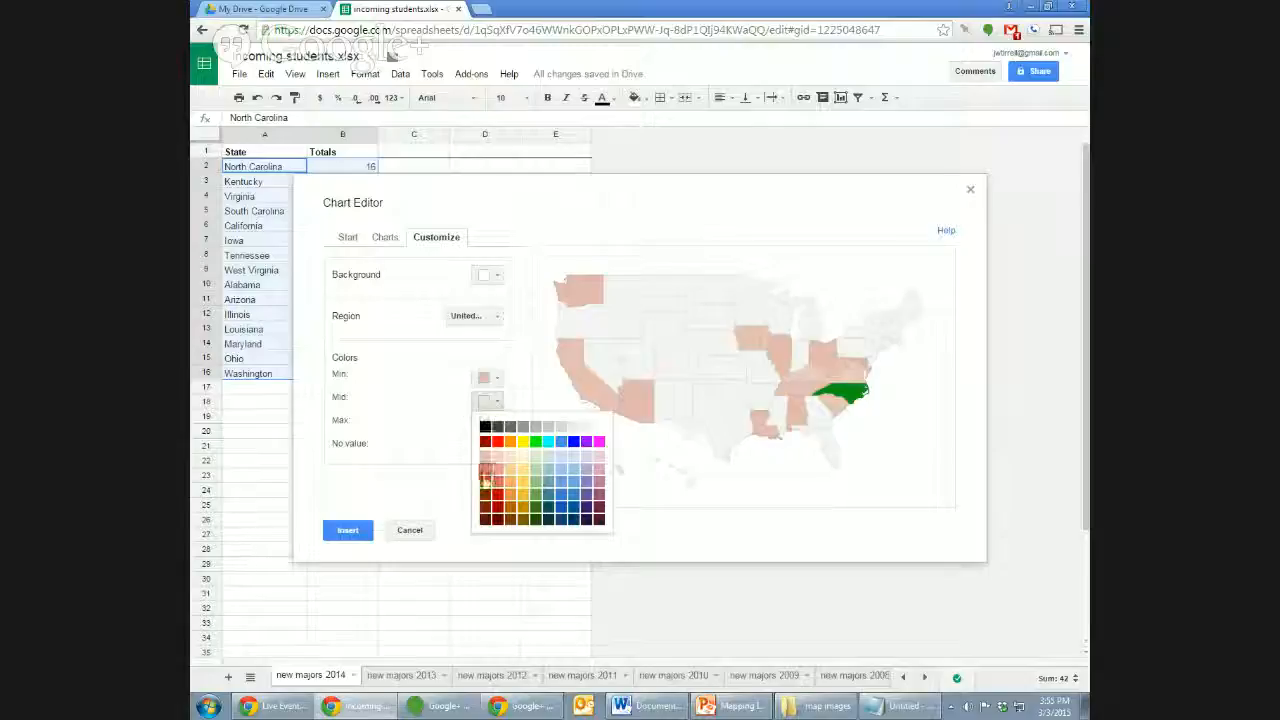
left_click(485, 488)
left_click(487, 423)
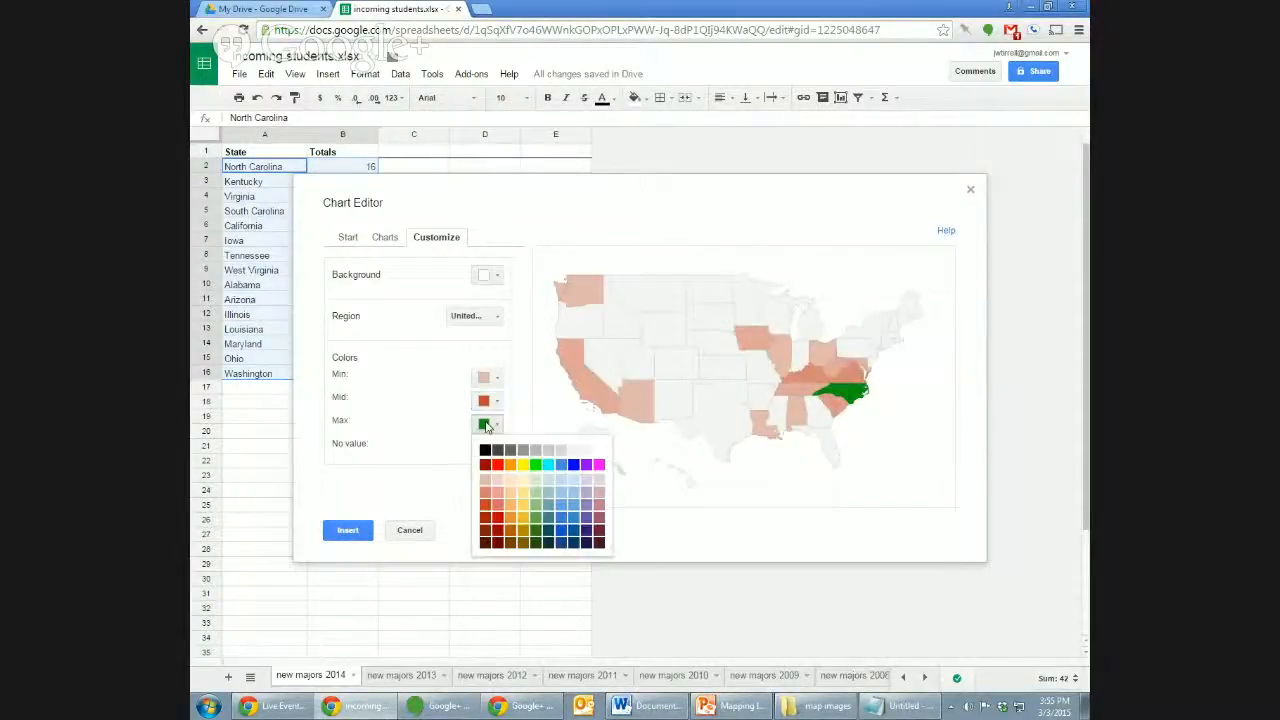
left_click(486, 530)
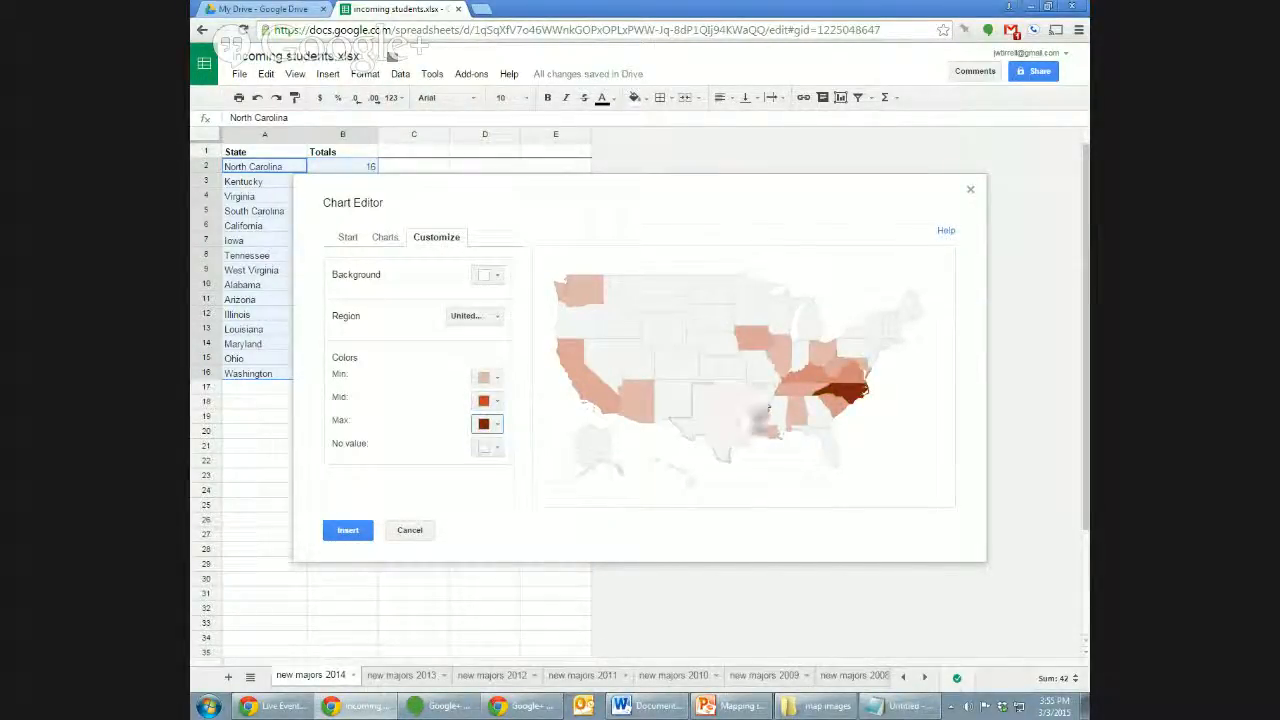
mouse_move(787, 385)
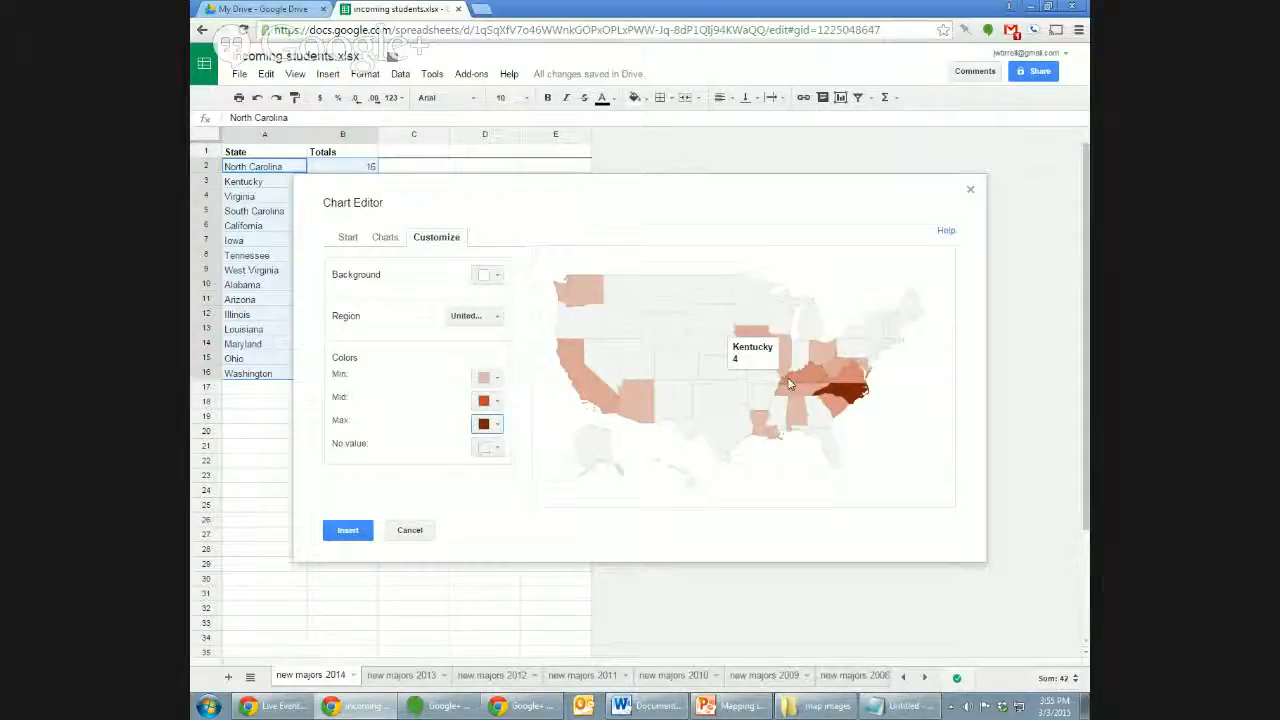
mouse_move(848, 395)
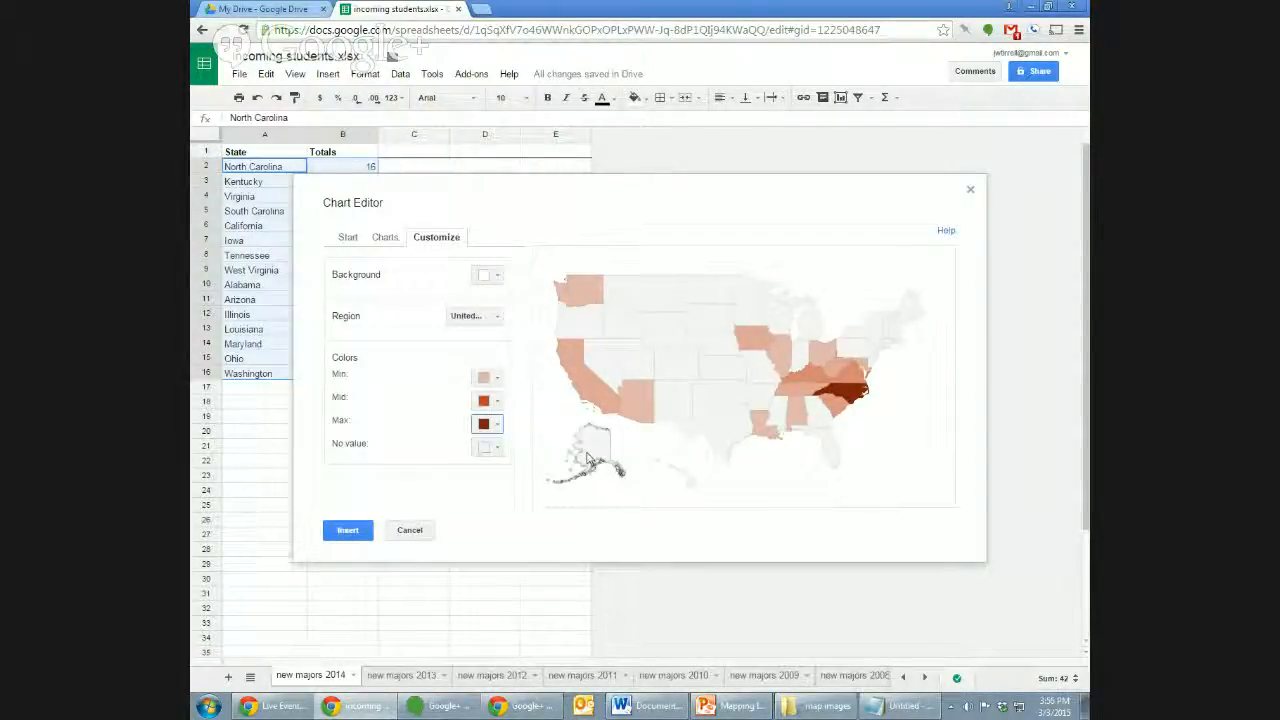
Insert the map chart and move it below the State and Totals data.
left_click(347, 531)
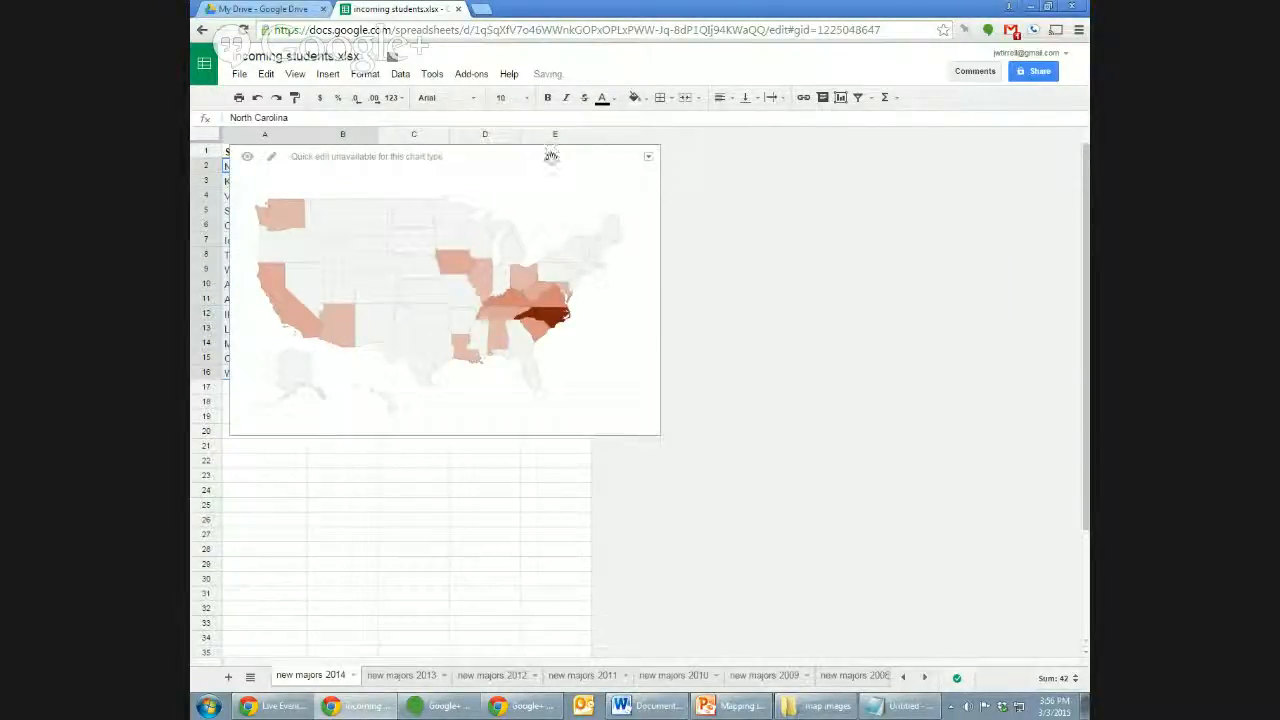
left_click_drag(551, 156, 583, 423)
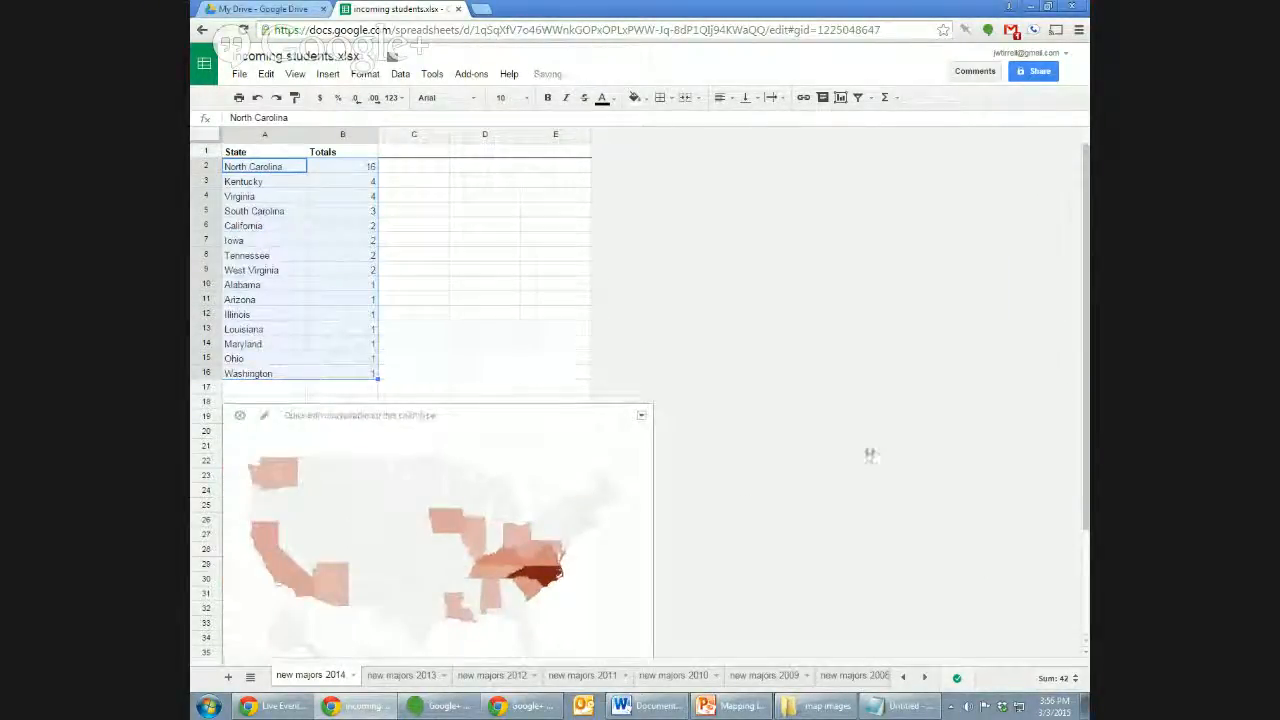
scroll(446, 443, "down", 1)
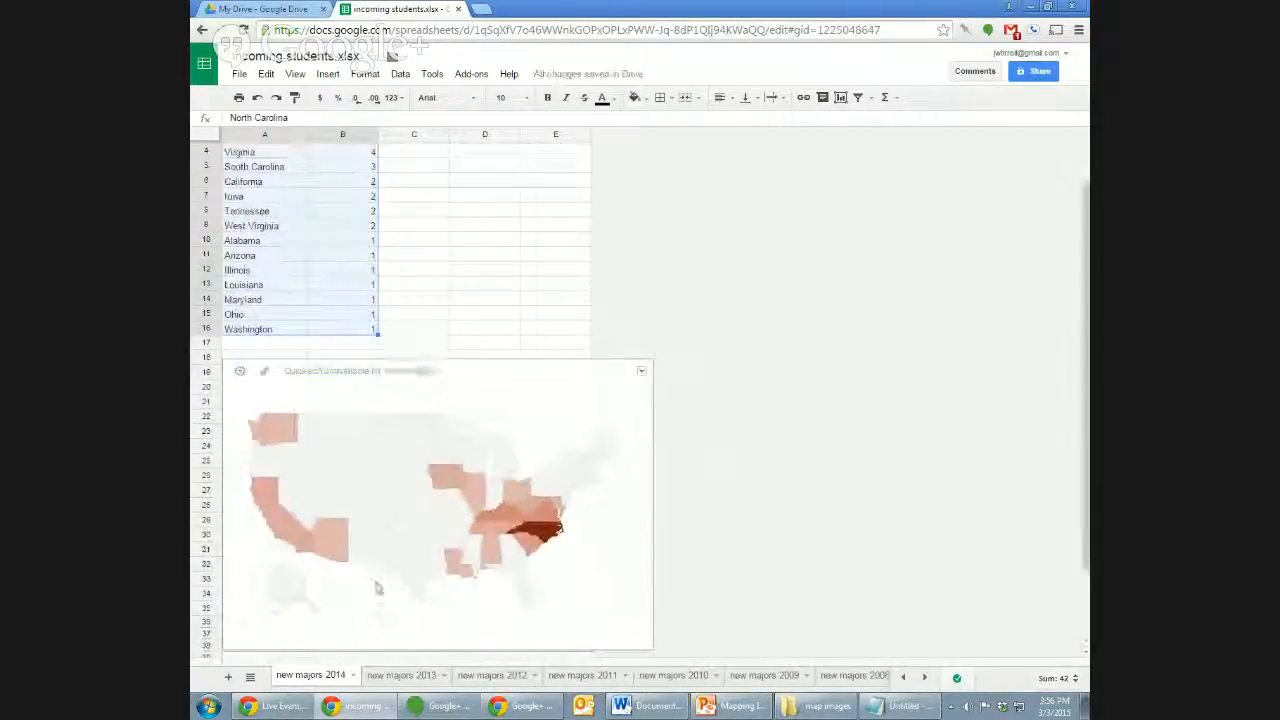
Download the map chart as the image file image.png.
left_click(641, 373)
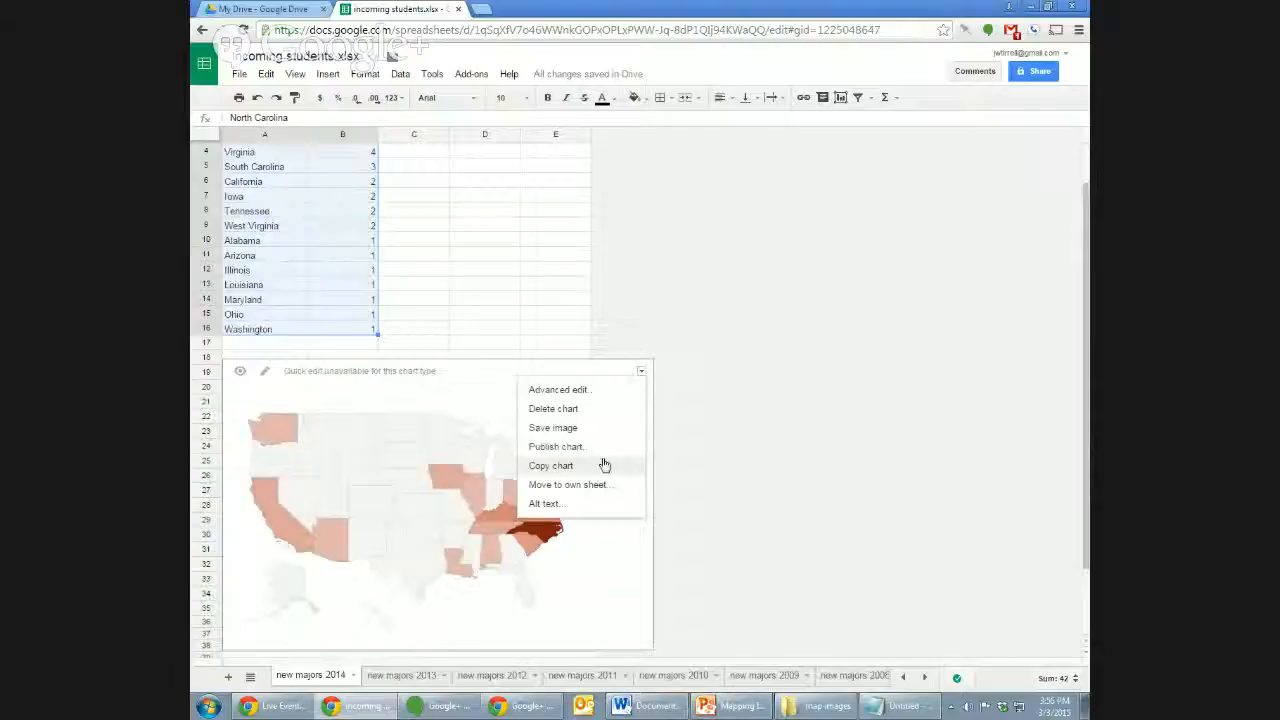
left_click(523, 298)
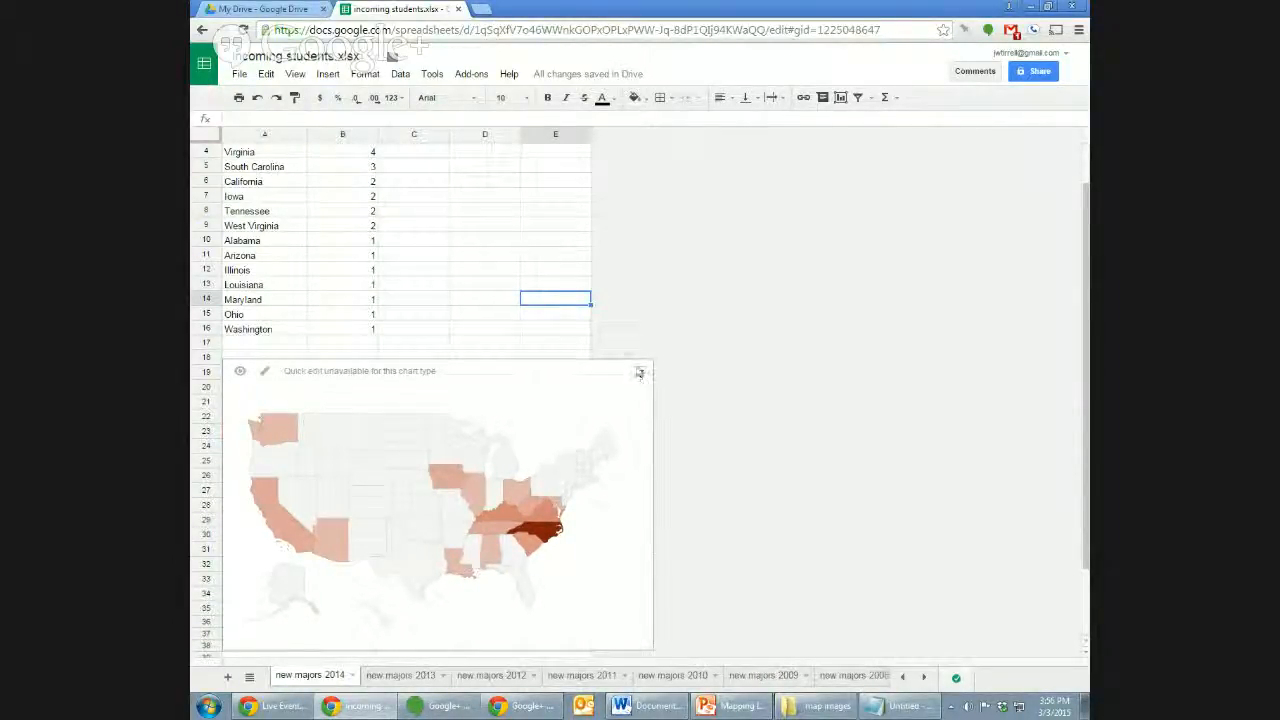
left_click(641, 372)
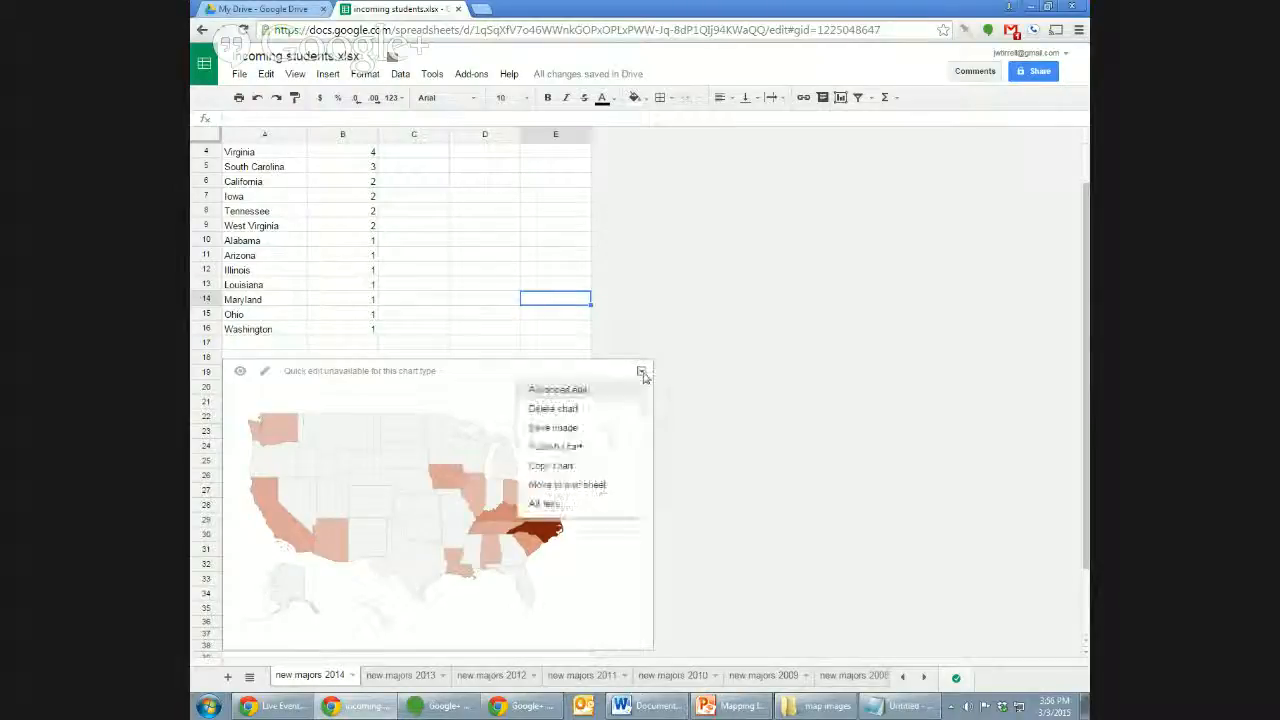
left_click(620, 432)
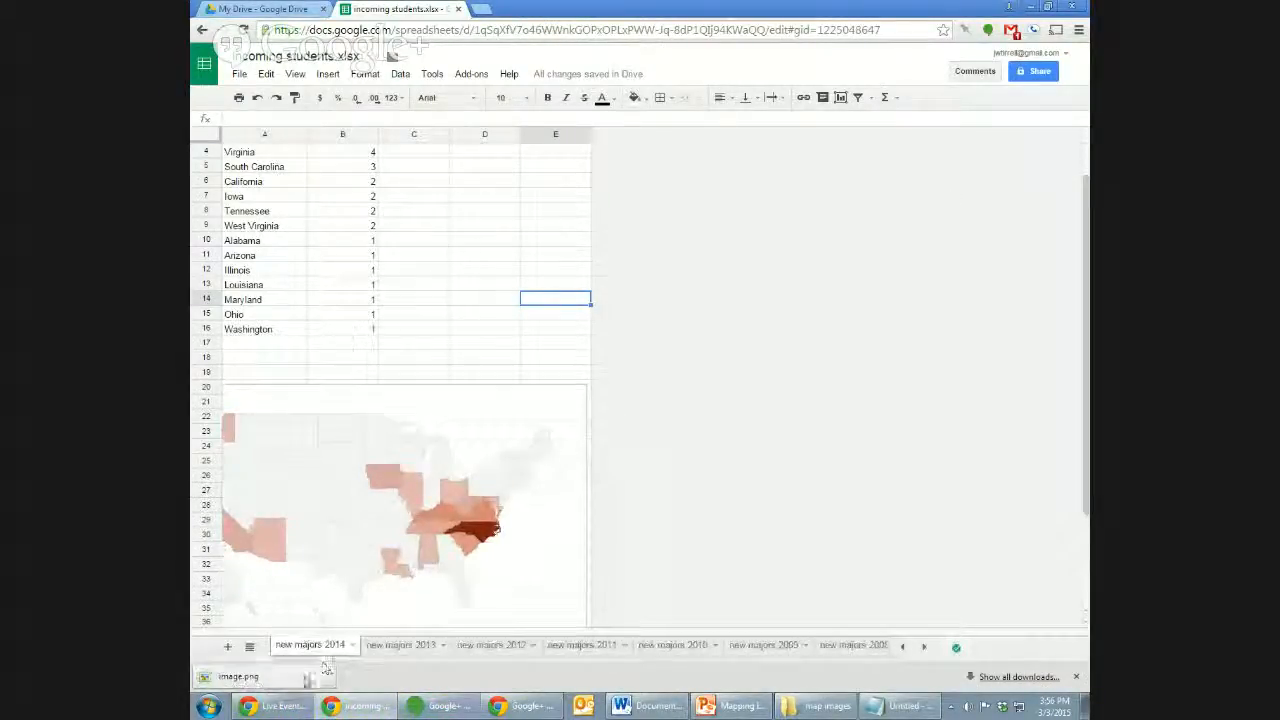
left_click(306, 683)
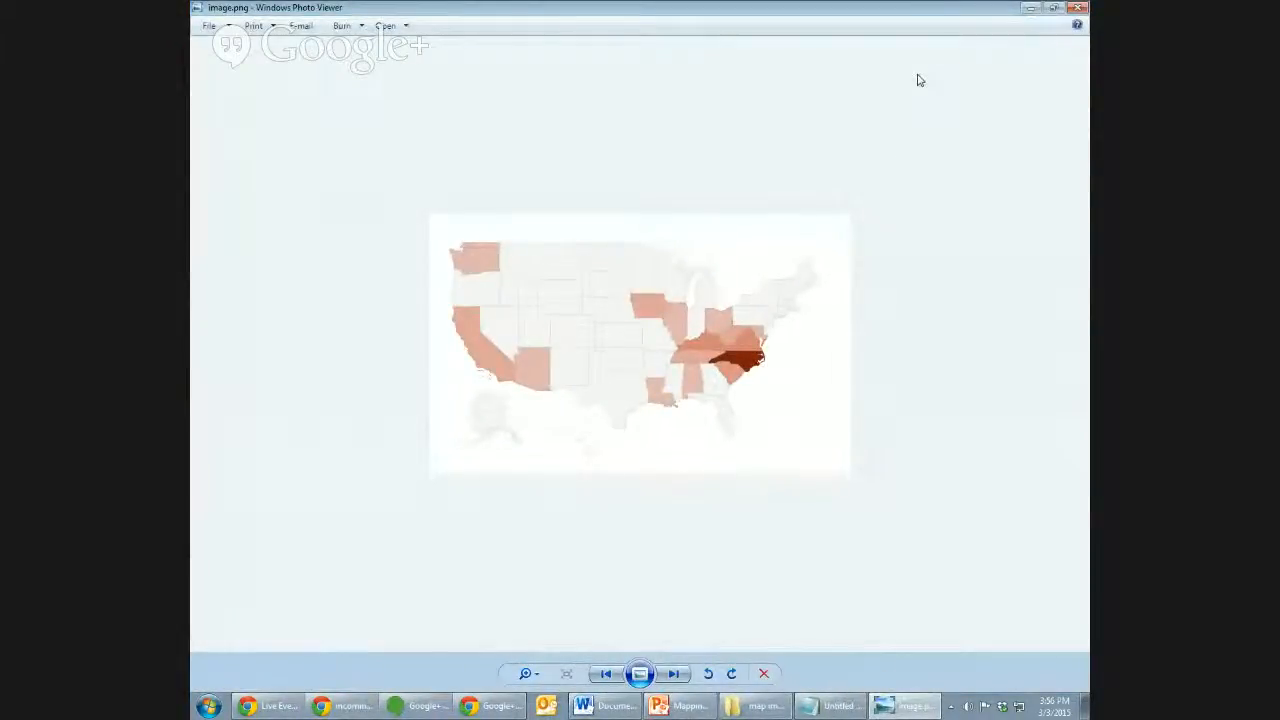
left_click(1078, 7)
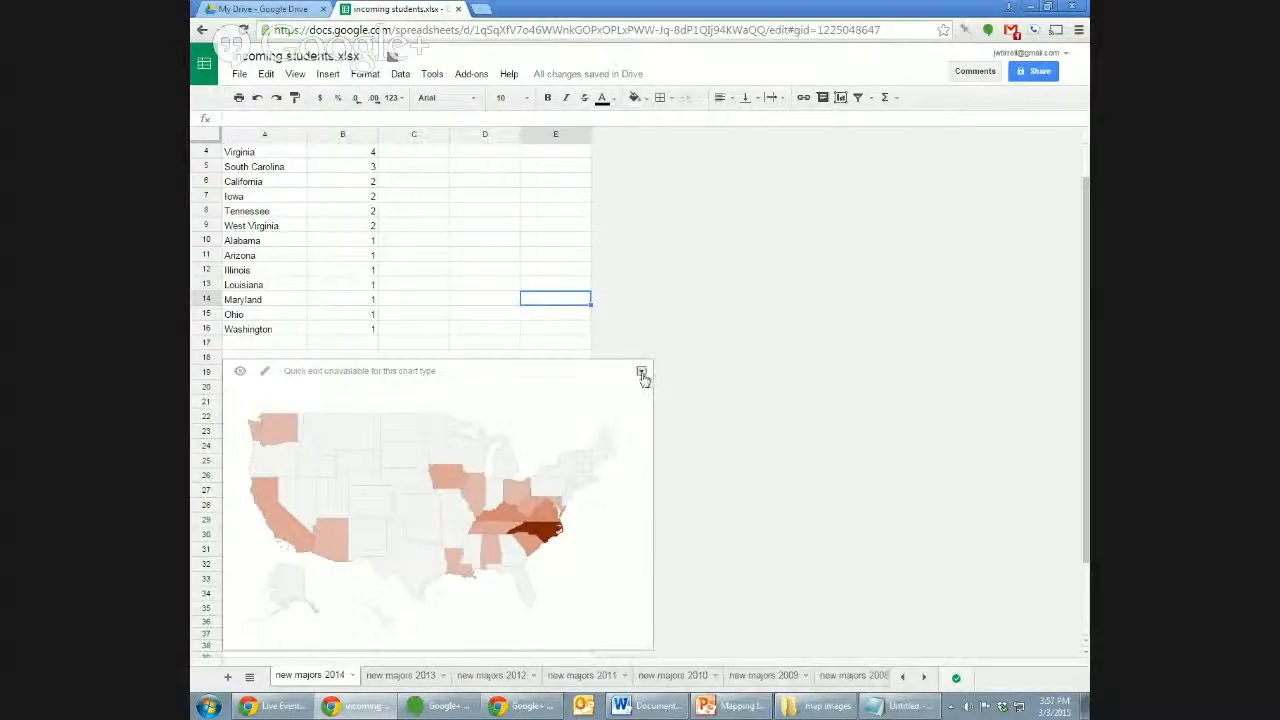
Choose Publish chart from the map chart's dropdown menu.
left_click(642, 373)
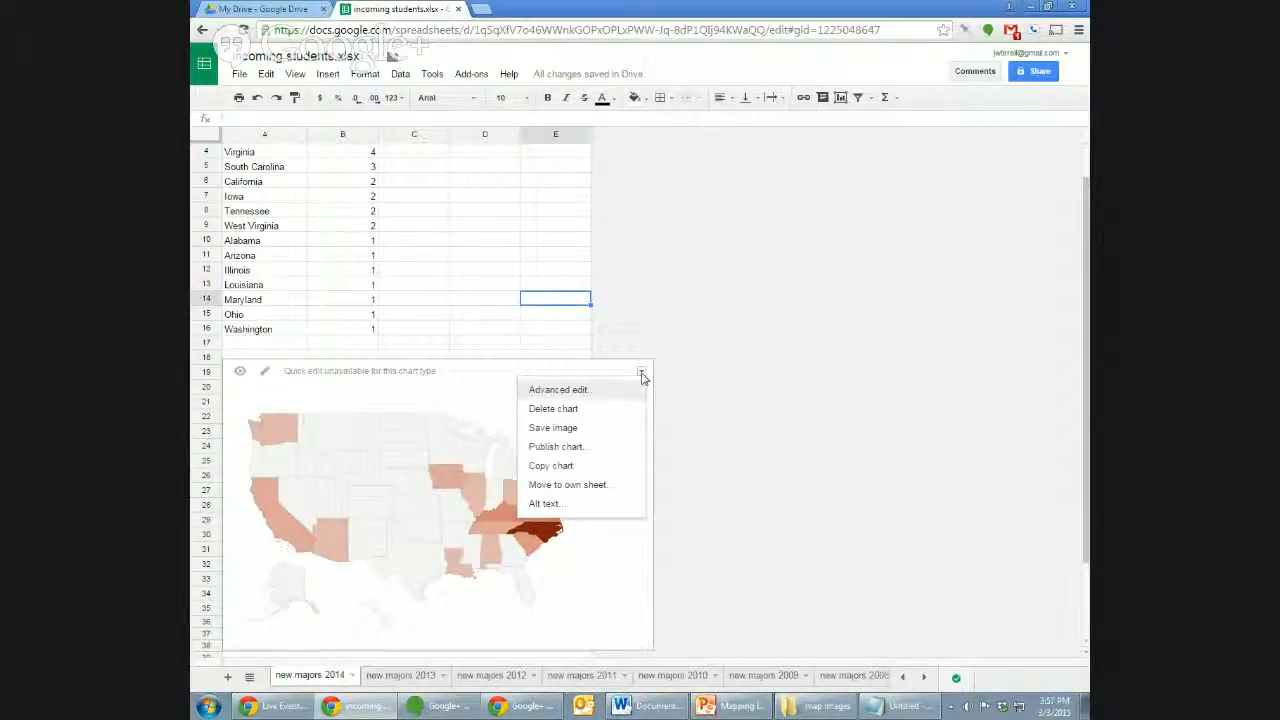
left_click(627, 448)
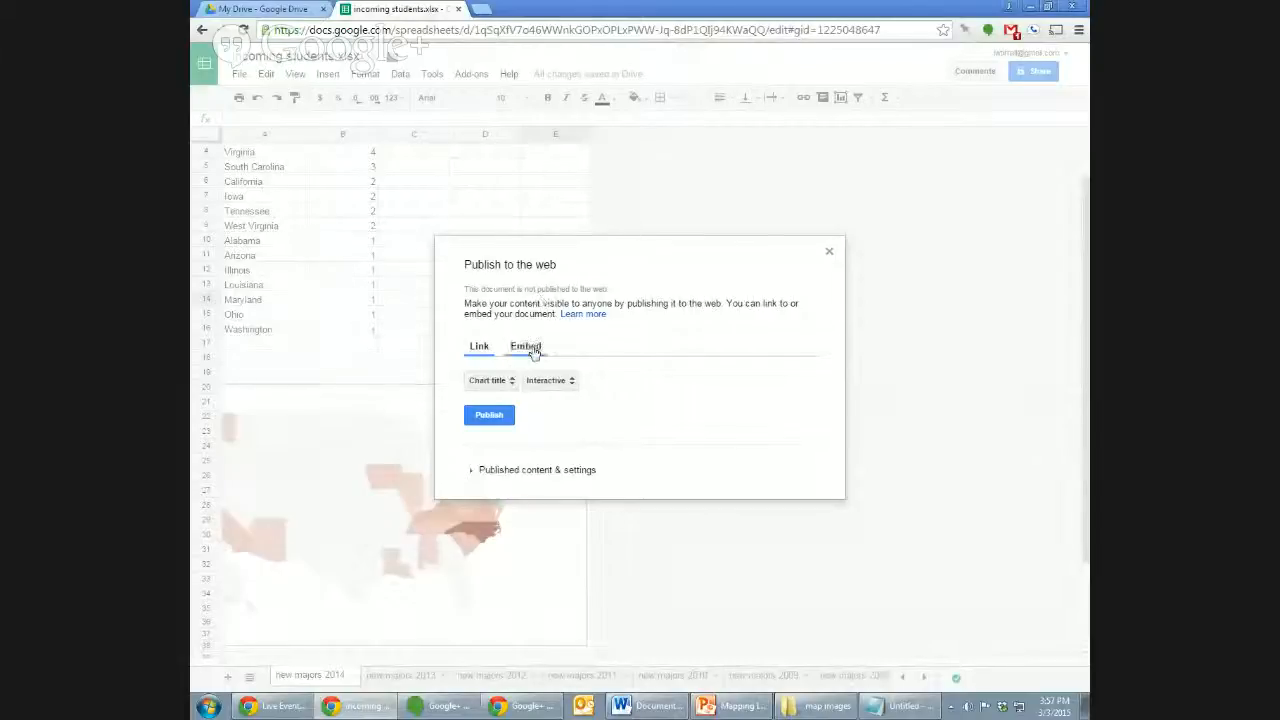
Publish the chart as a link and open the copied link in a new tab.
left_click(503, 415)
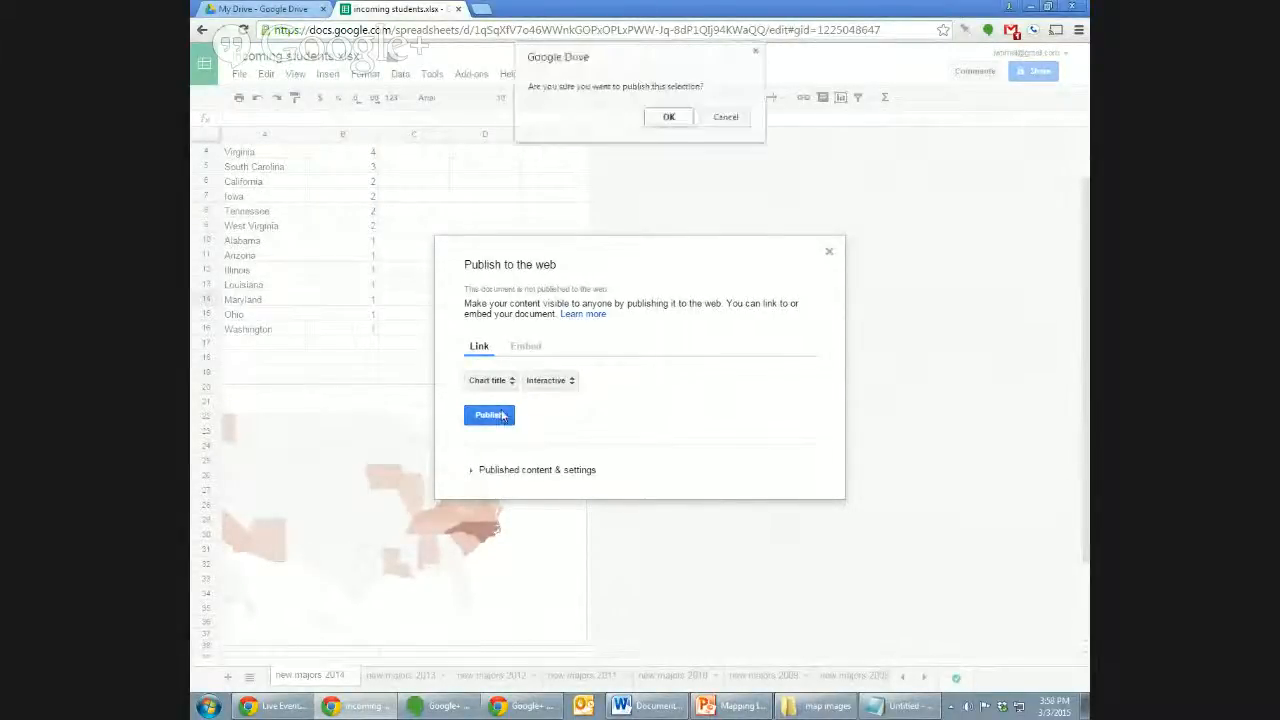
left_click(668, 118)
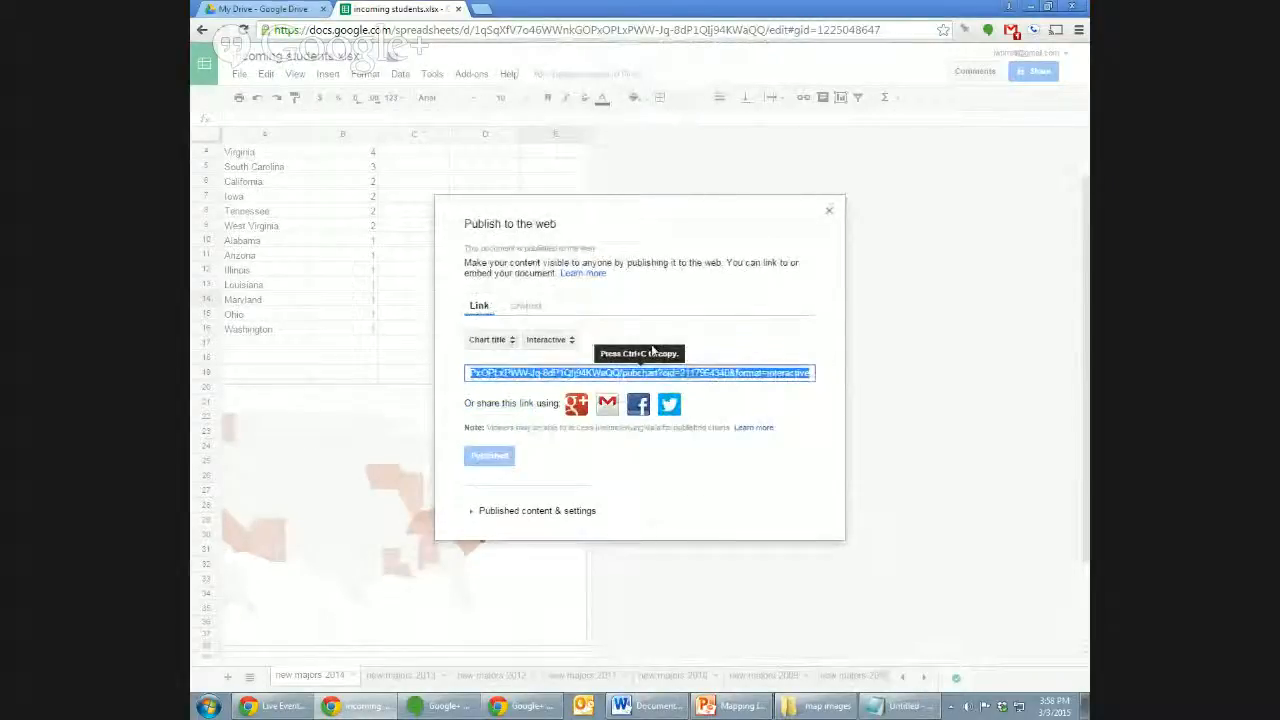
left_click(547, 373)
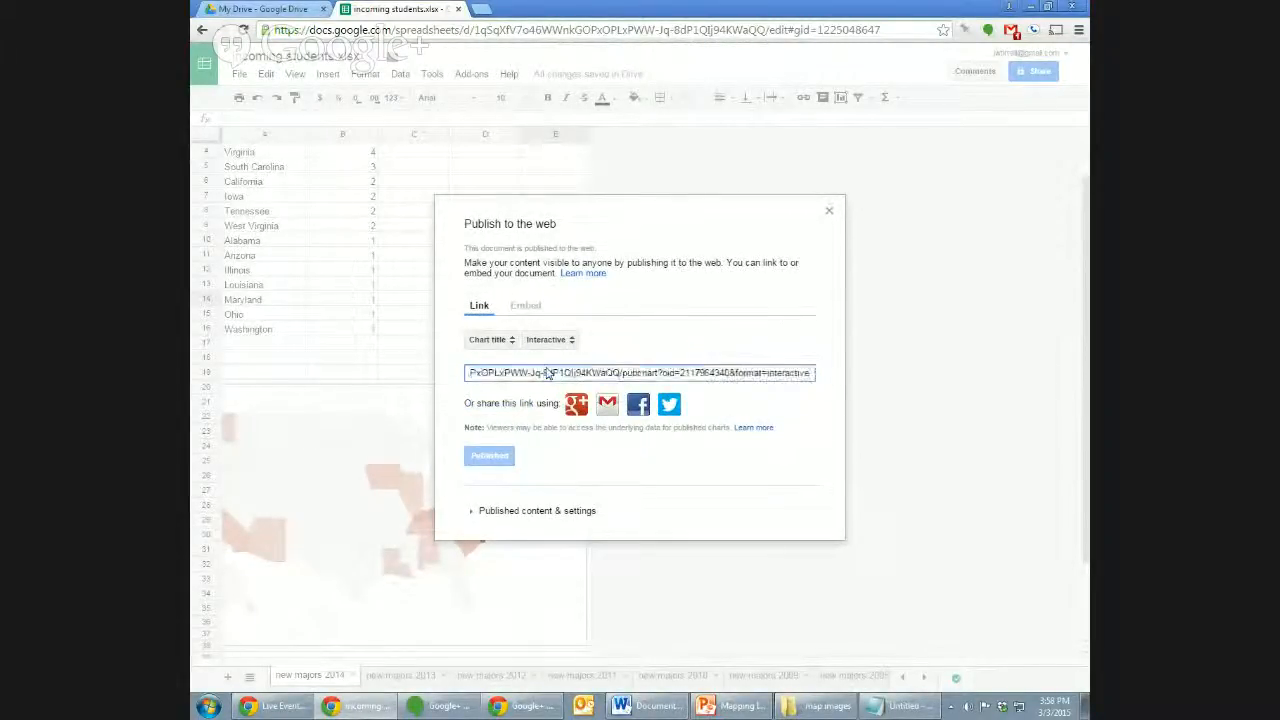
triple_click(547, 373)
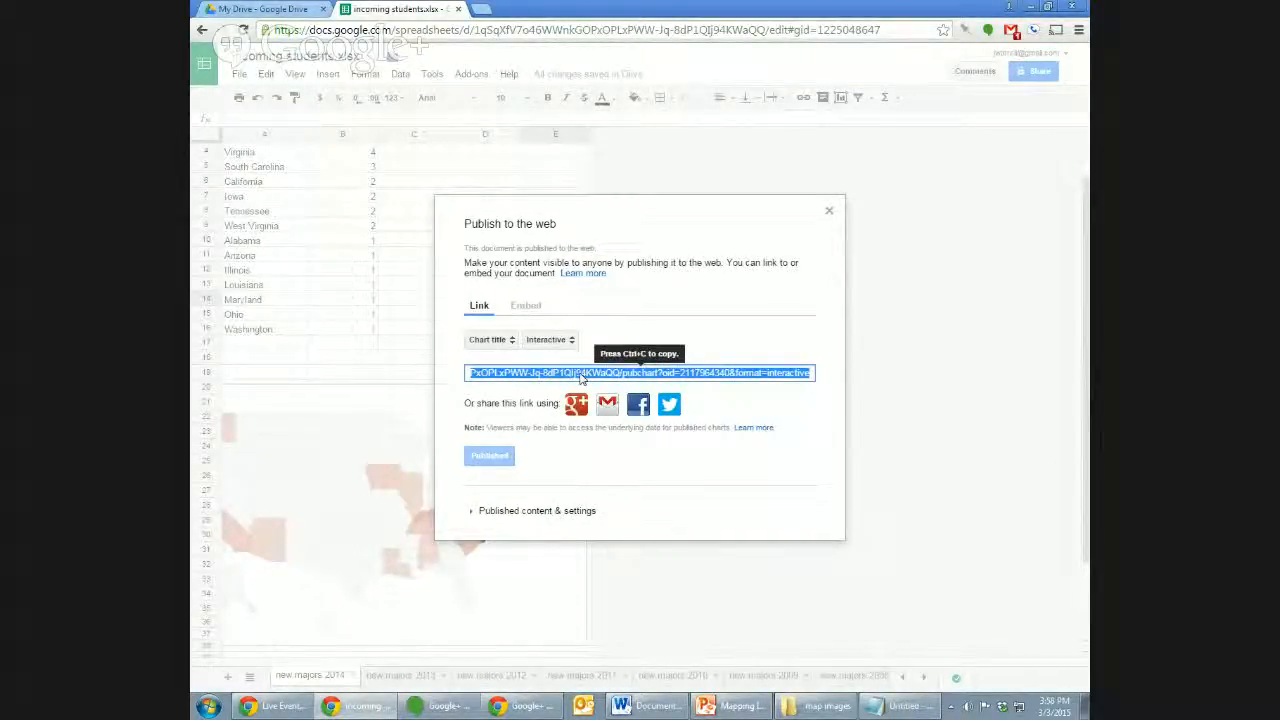
left_click(480, 9)
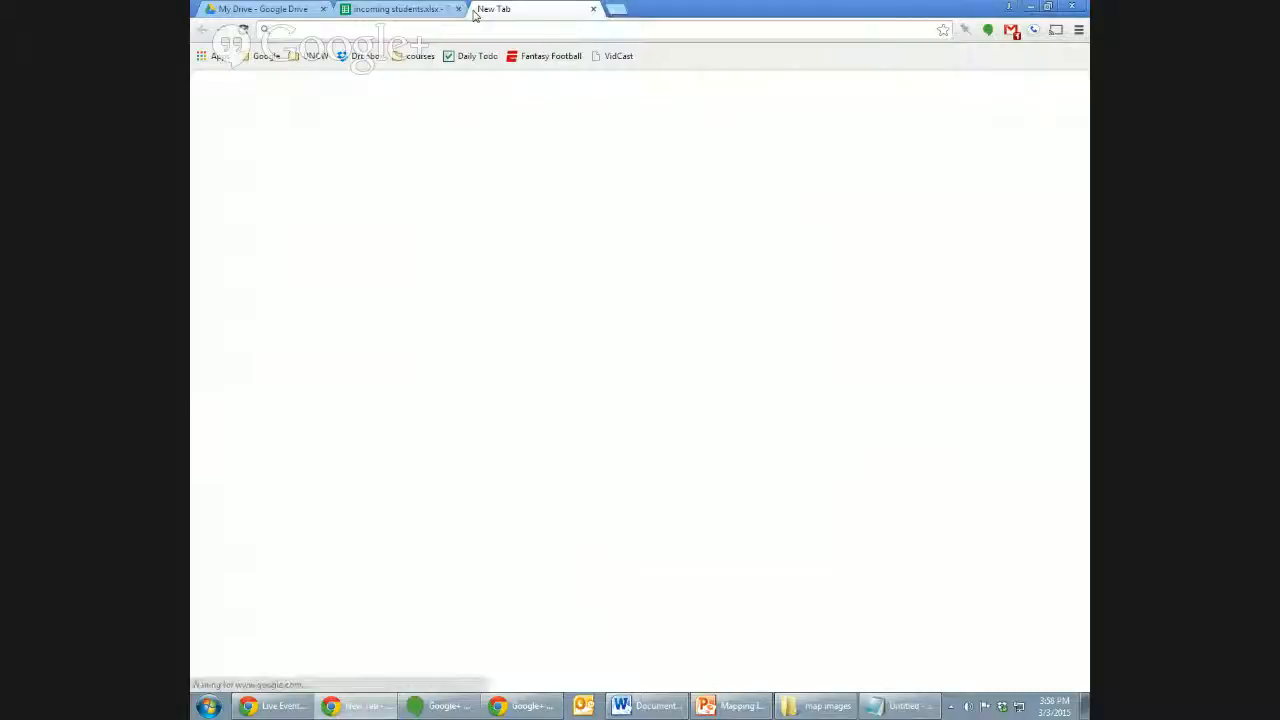
key("ctrl+v")
key("Return")
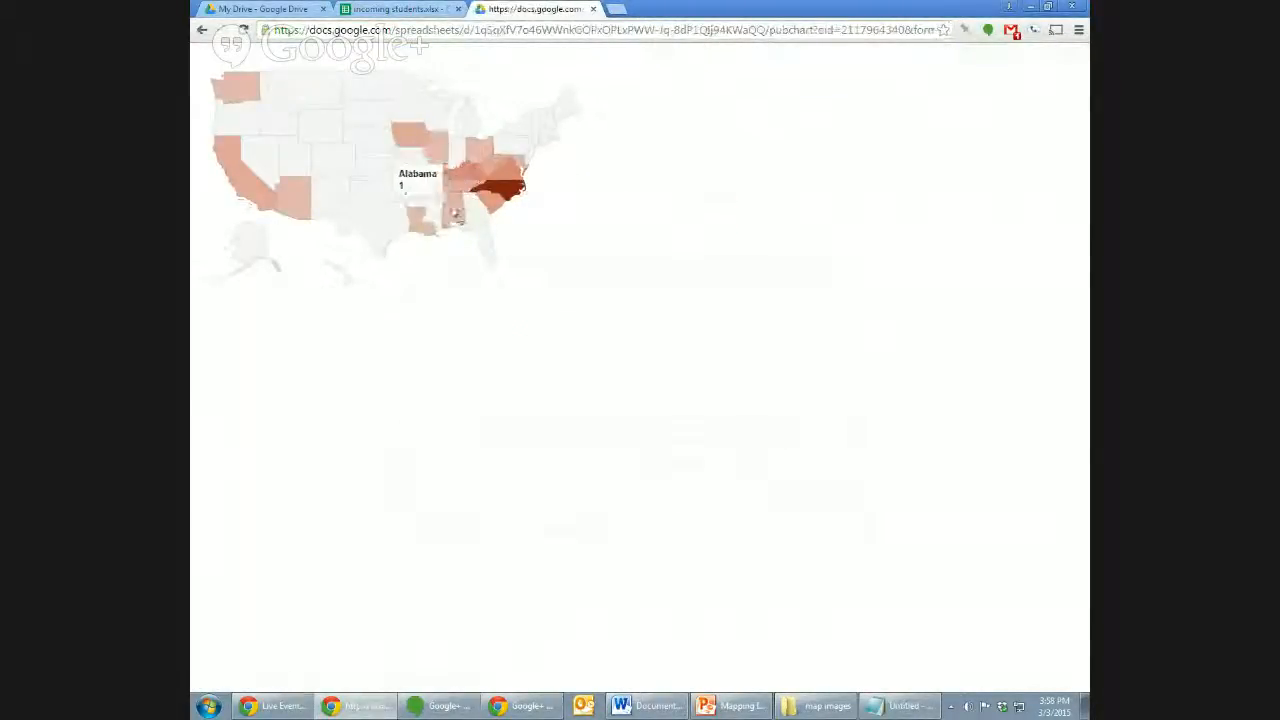
Keep the publish settings as the chart only, in Interactive format.
left_click(418, 9)
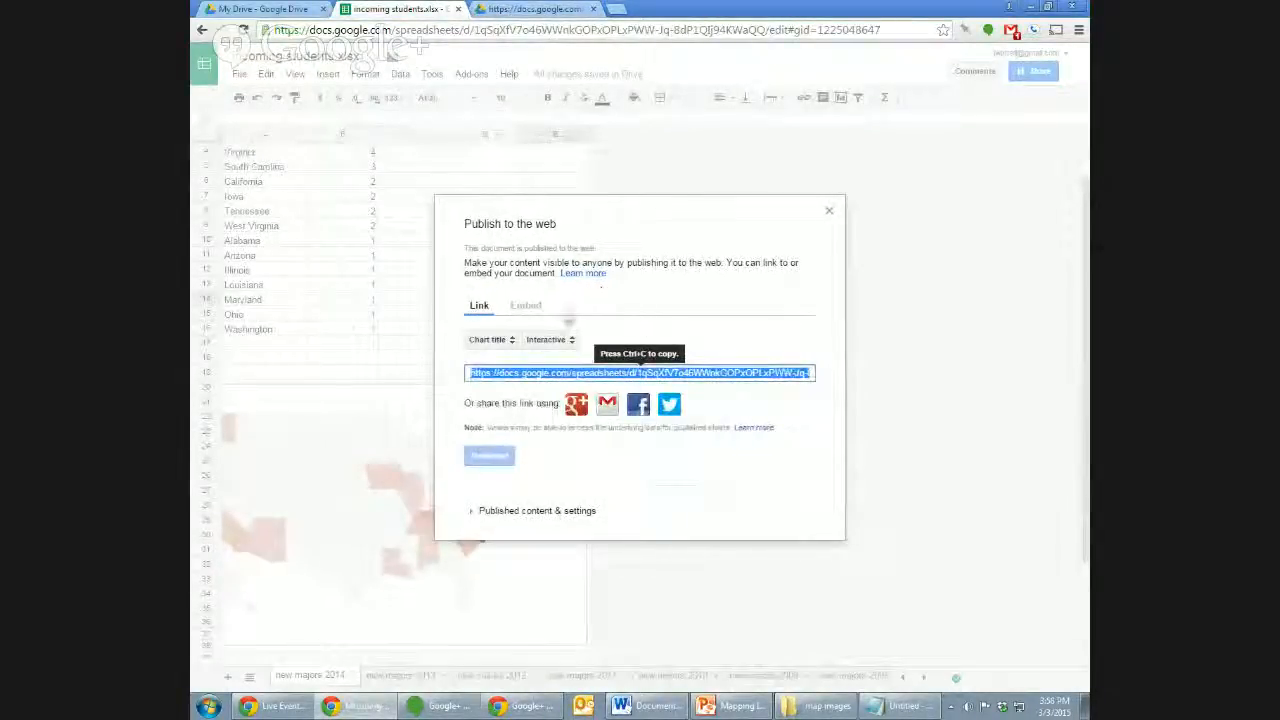
left_click(540, 341)
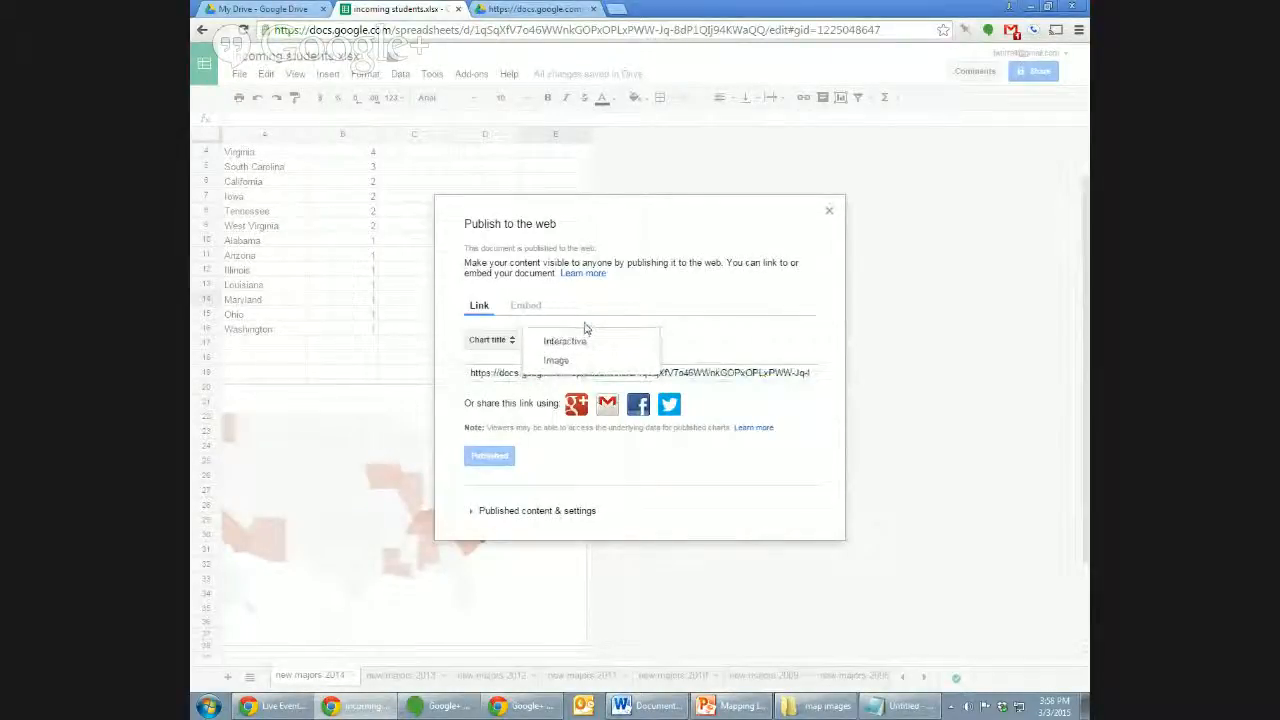
left_click(566, 341)
left_click(498, 340)
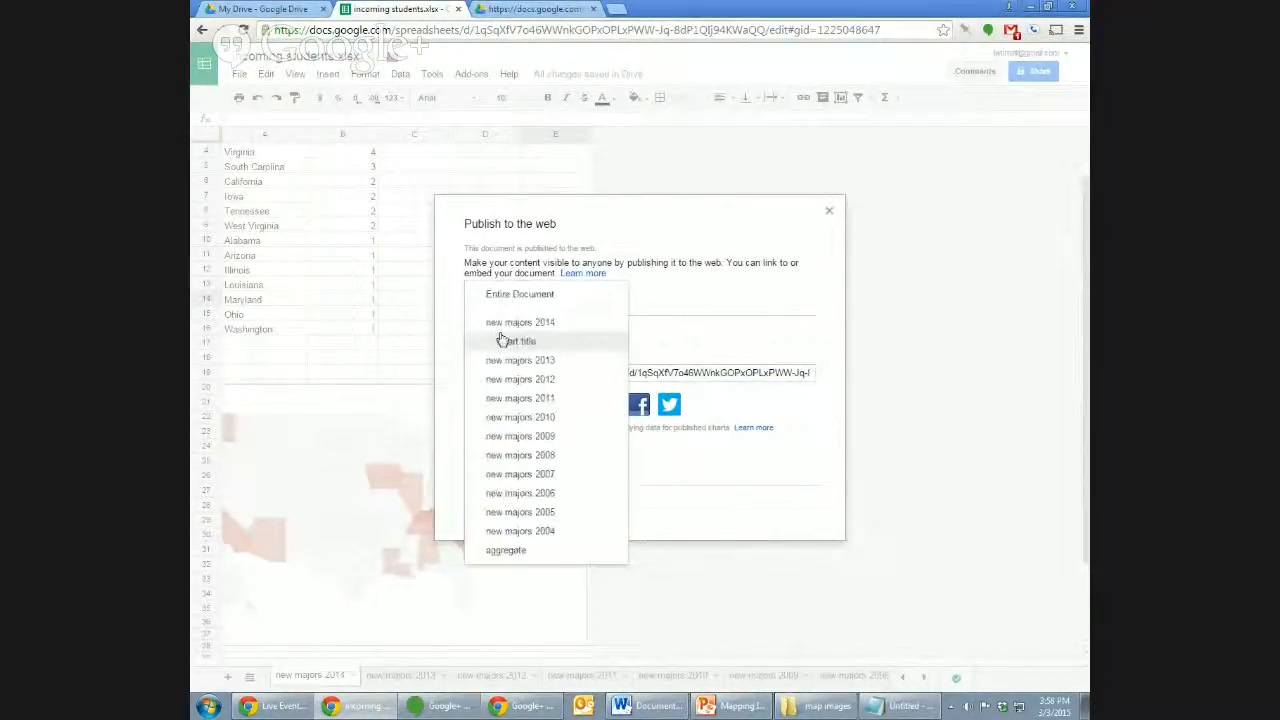
left_click(660, 346)
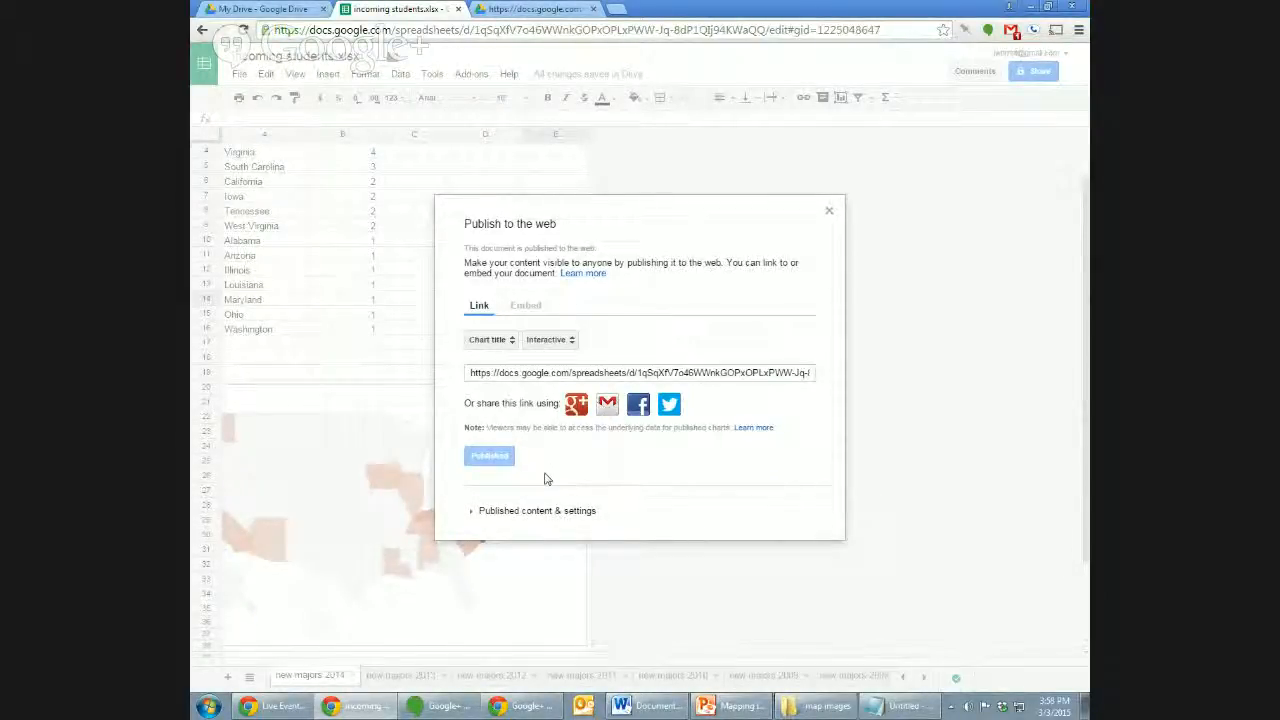
View the published chart, then expand Published content & settings in the dialog.
left_click(535, 9)
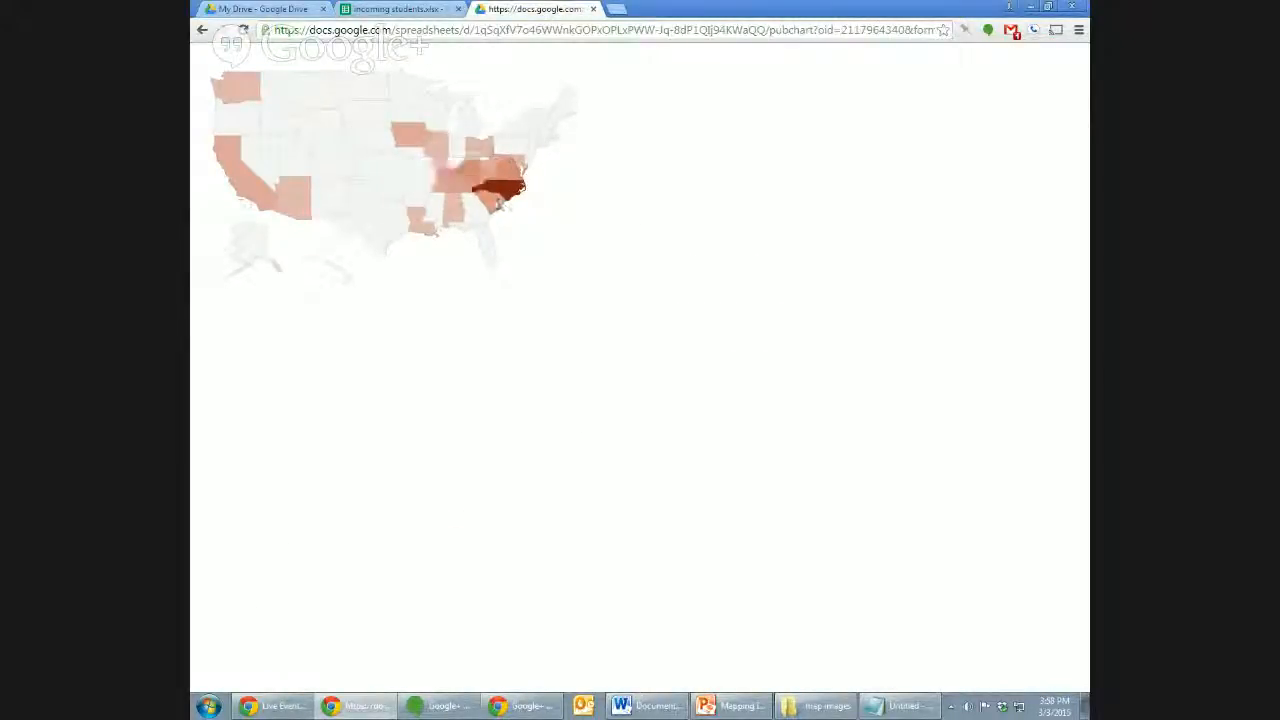
key("ctrl+shift+Tab")
left_click(478, 512)
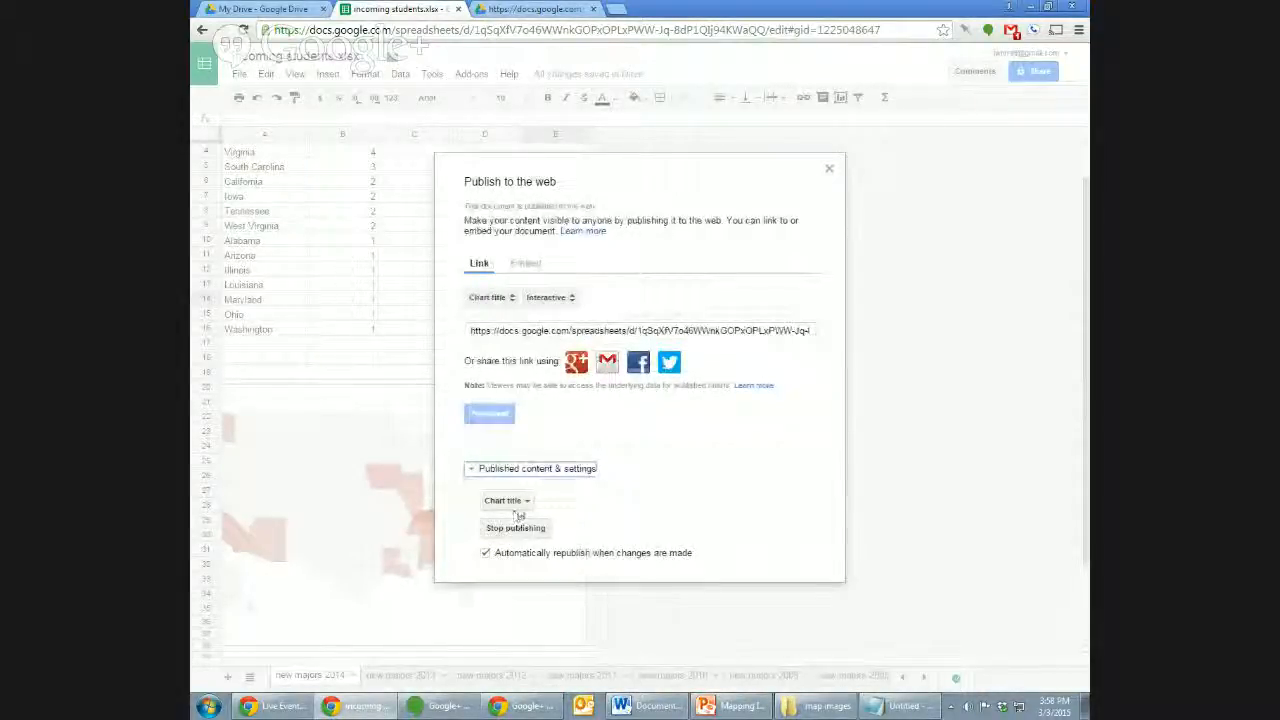
Close the Publish to the web dialog.
left_click(830, 172)
left_click(240, 74)
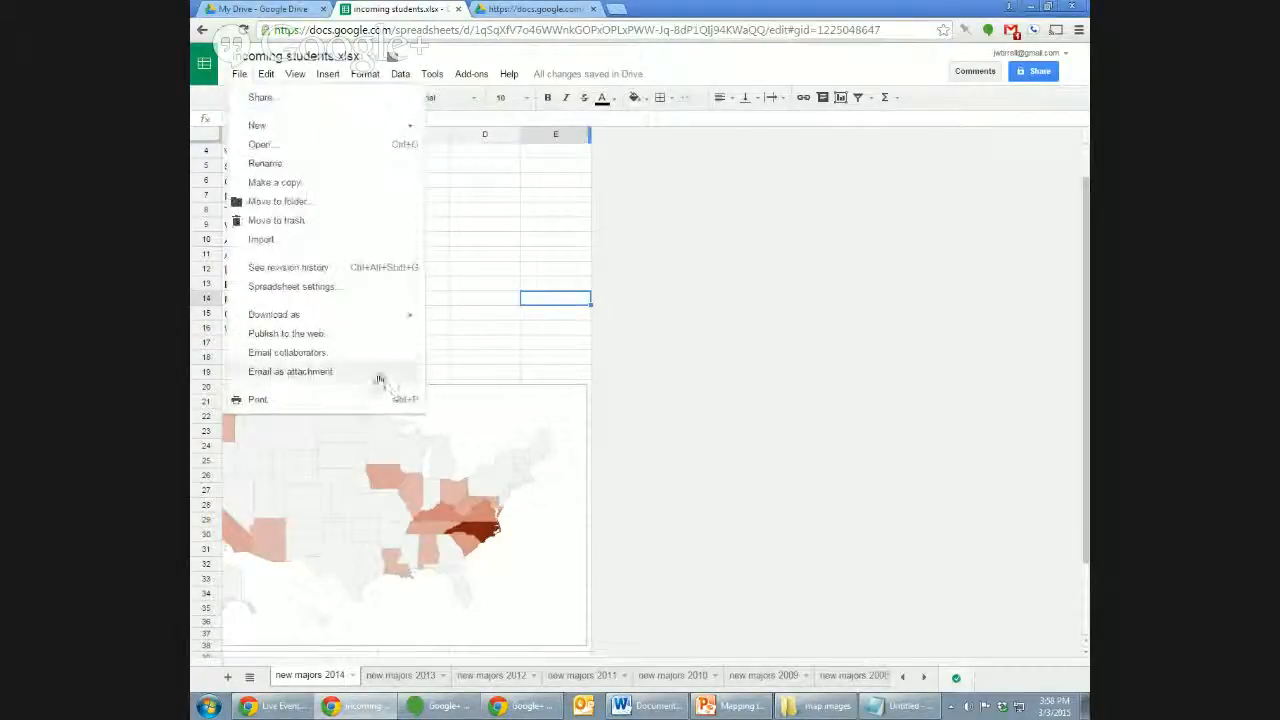
left_click(852, 227)
Review the spreadsheet's advanced sharing settings, then switch to the published chart tab.
left_click(1035, 71)
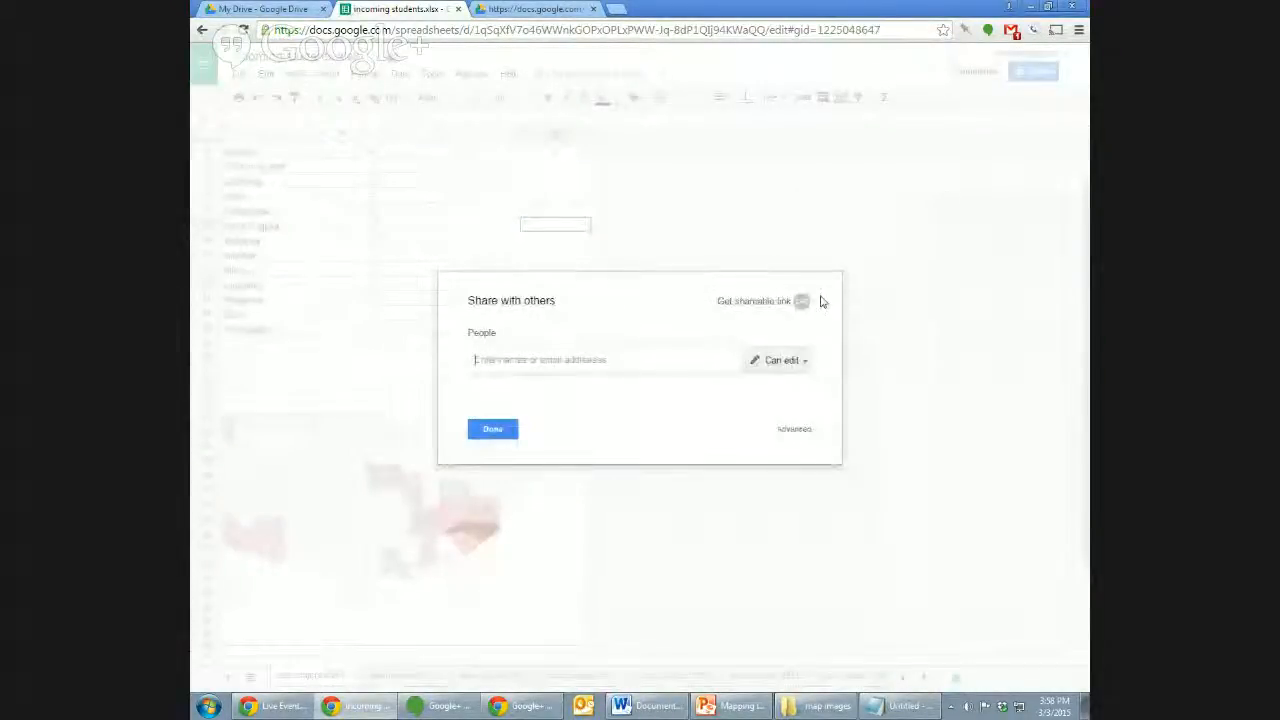
left_click(794, 428)
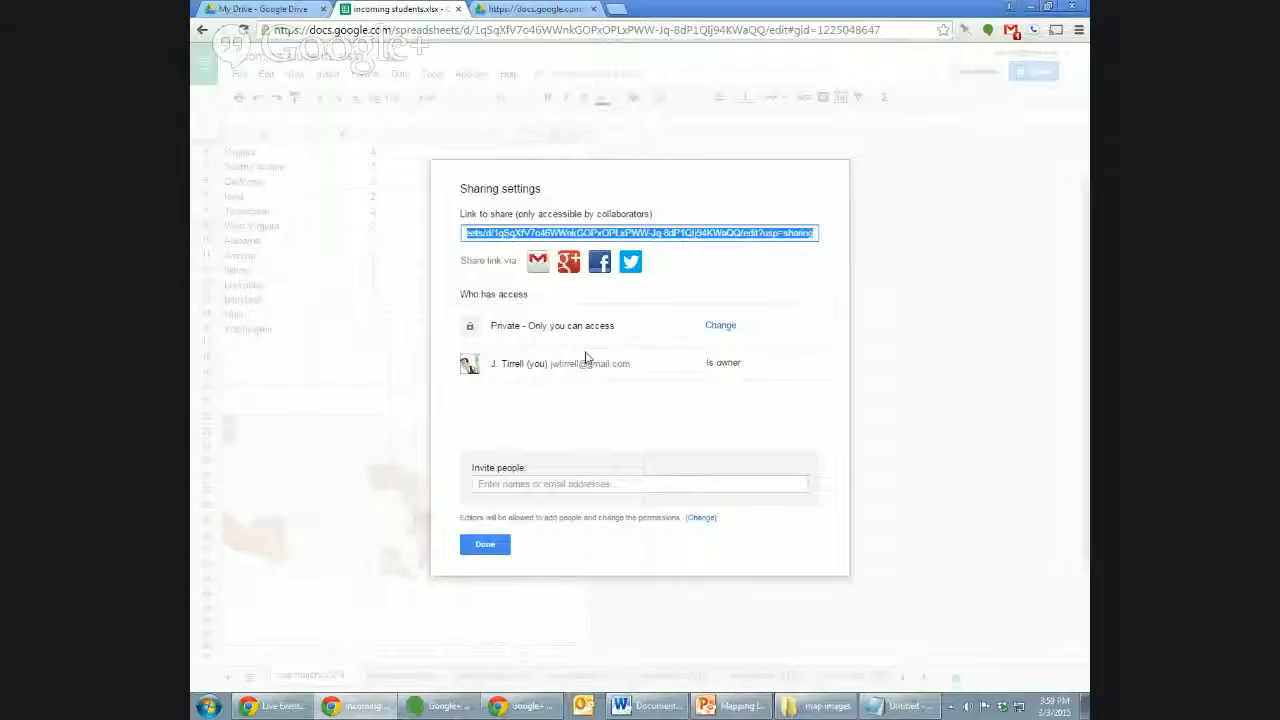
left_click(487, 545)
left_click(520, 8)
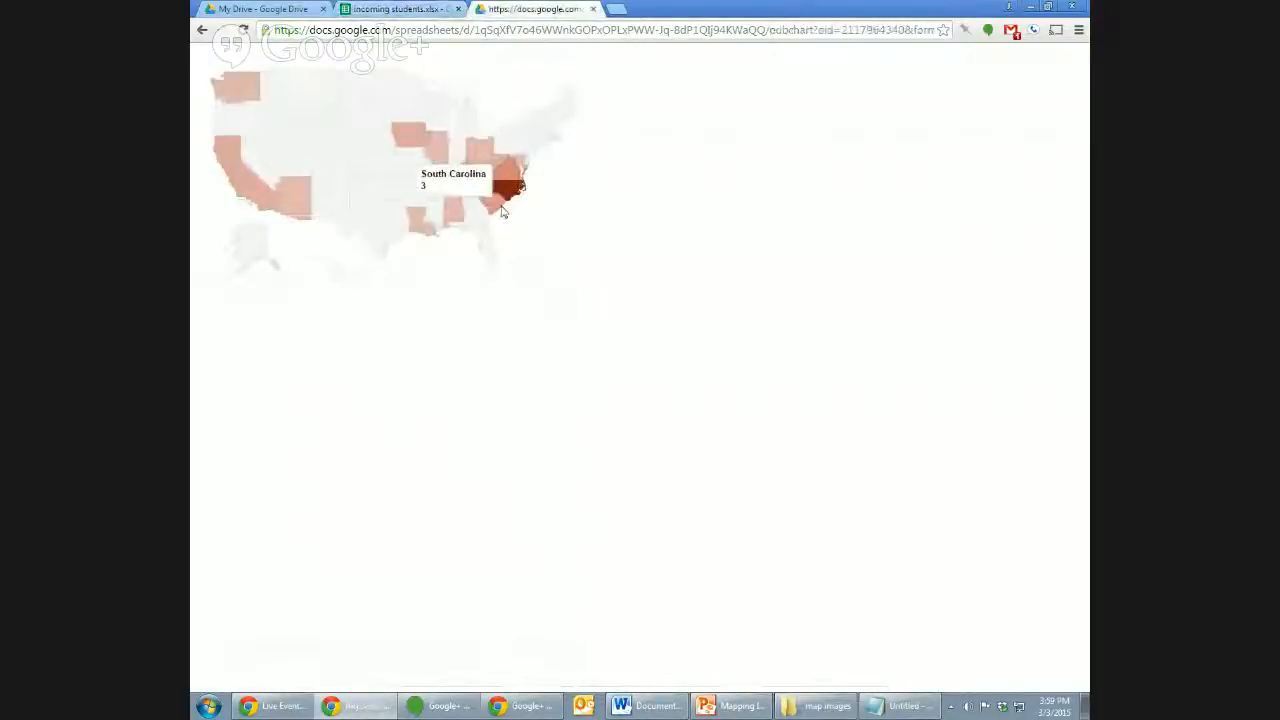
Close the published chart tab and compare the new majors 2013 and 2014 sheets.
left_click(593, 9)
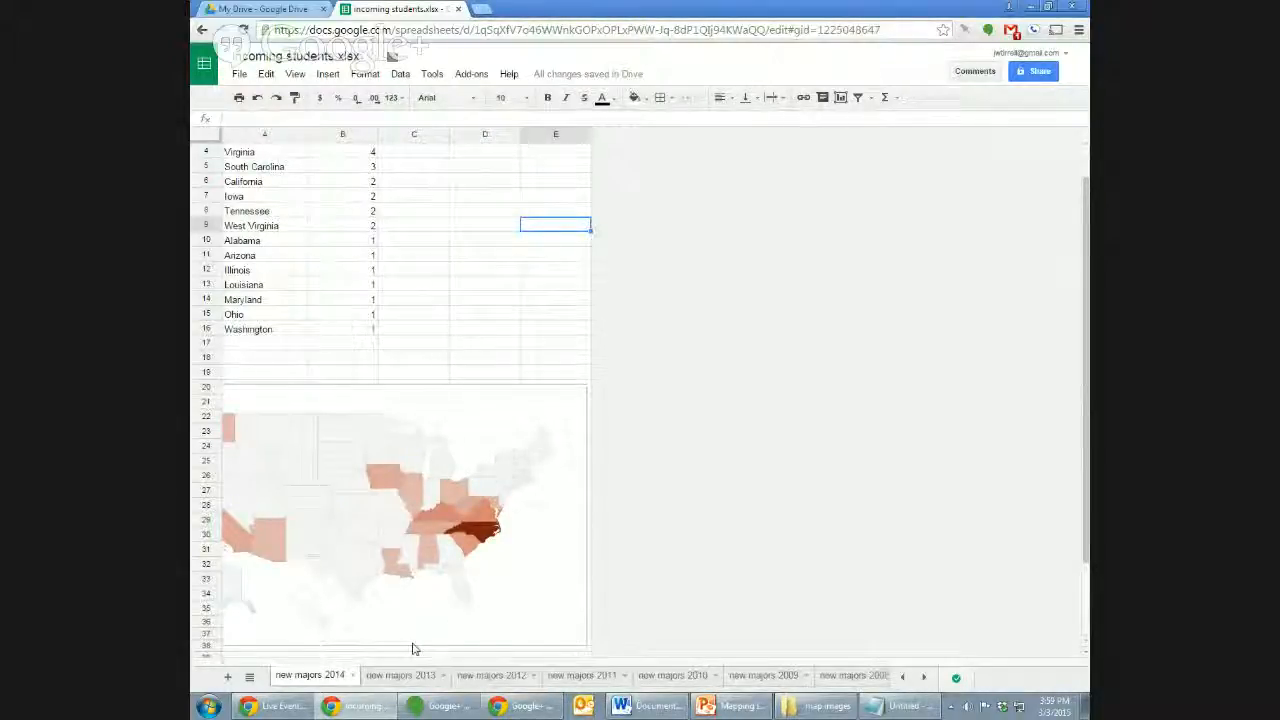
left_click(410, 677)
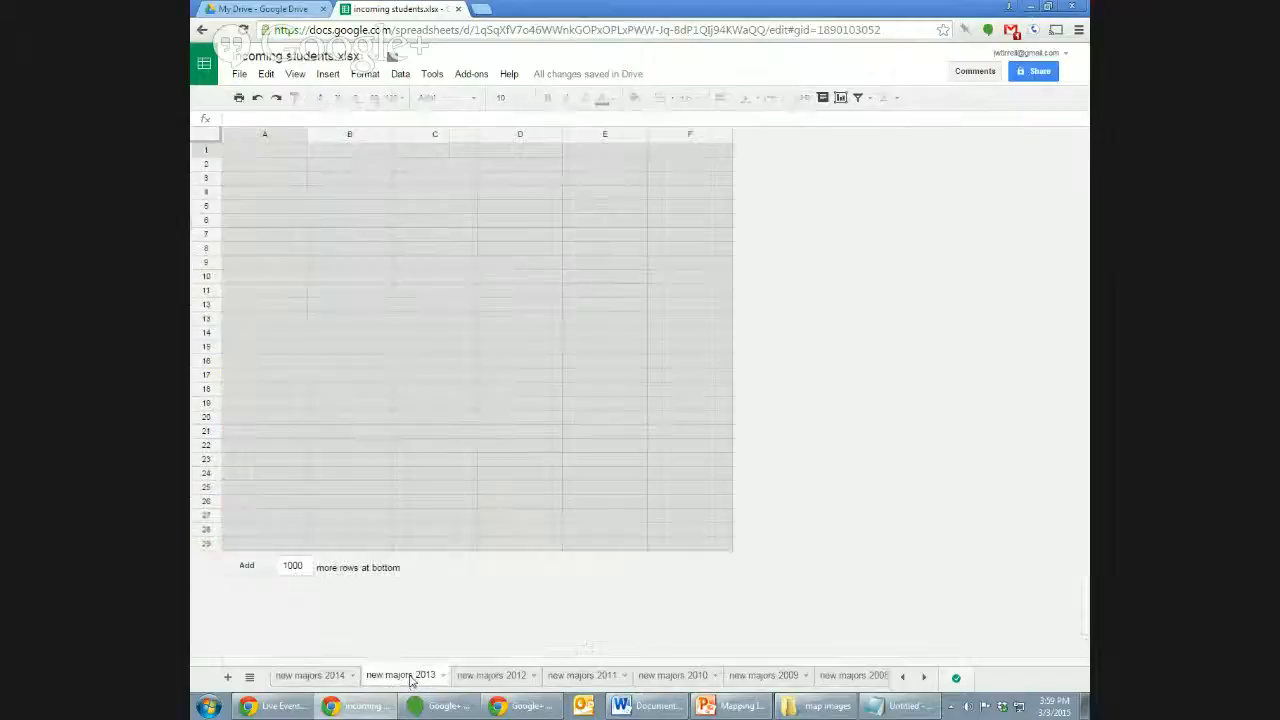
left_click(330, 677)
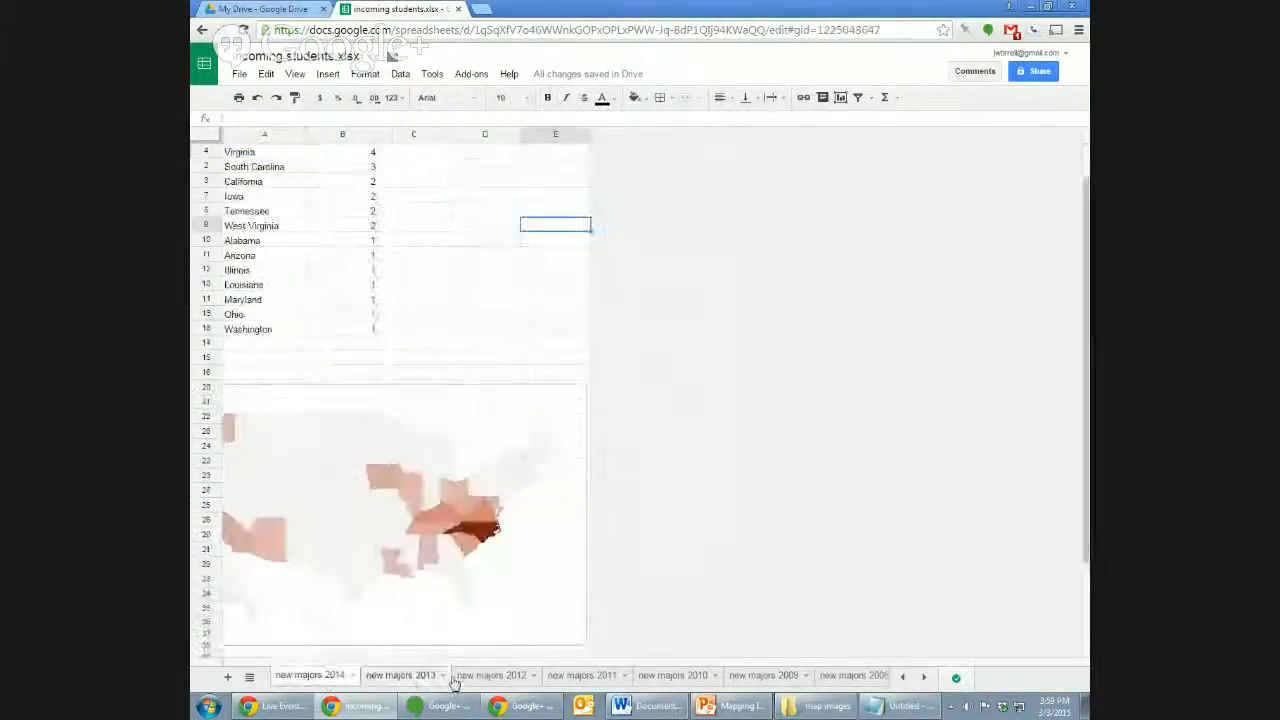
left_click(400, 677)
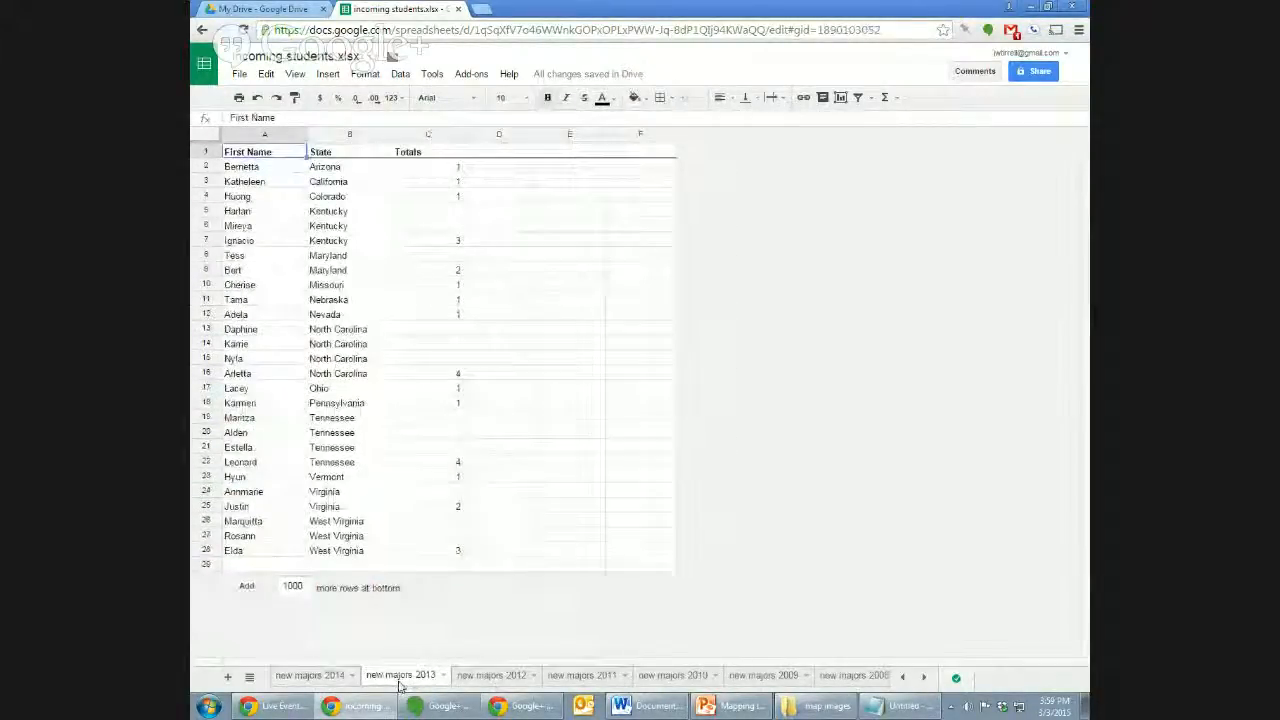
left_click(318, 677)
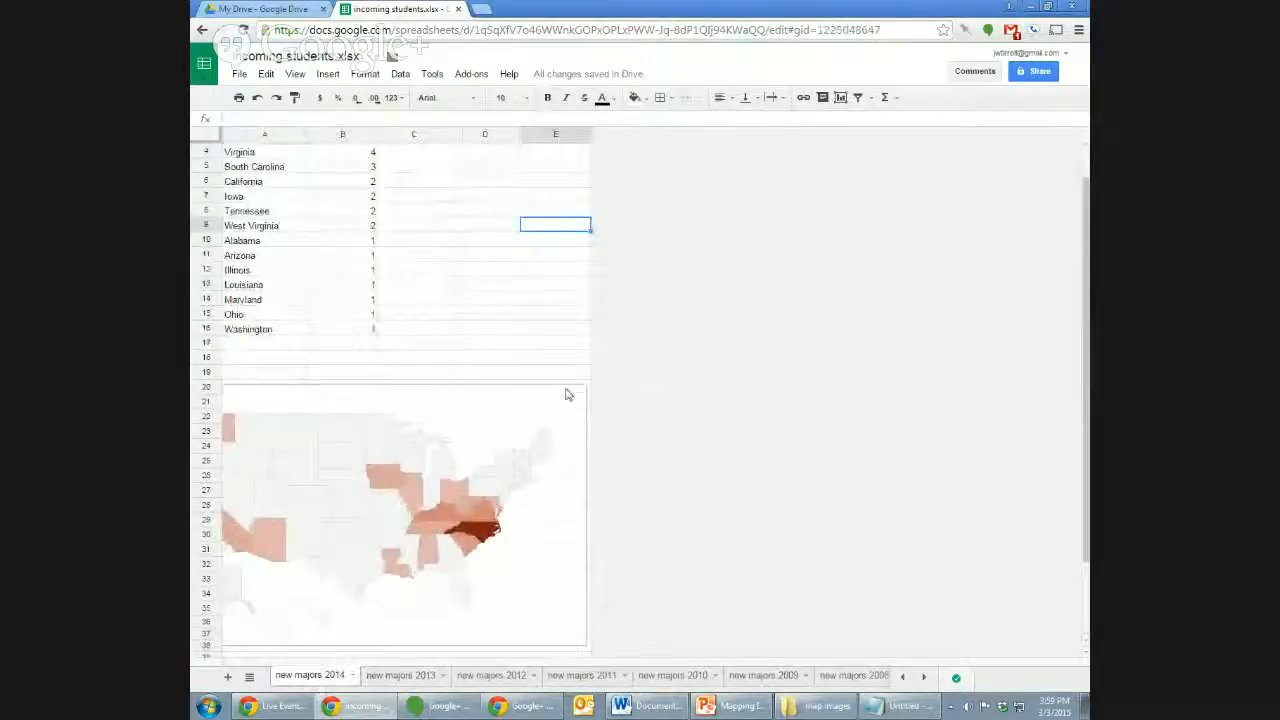
Bring the 'create gif' search results tab into the spreadsheet's browser window.
left_click(641, 373)
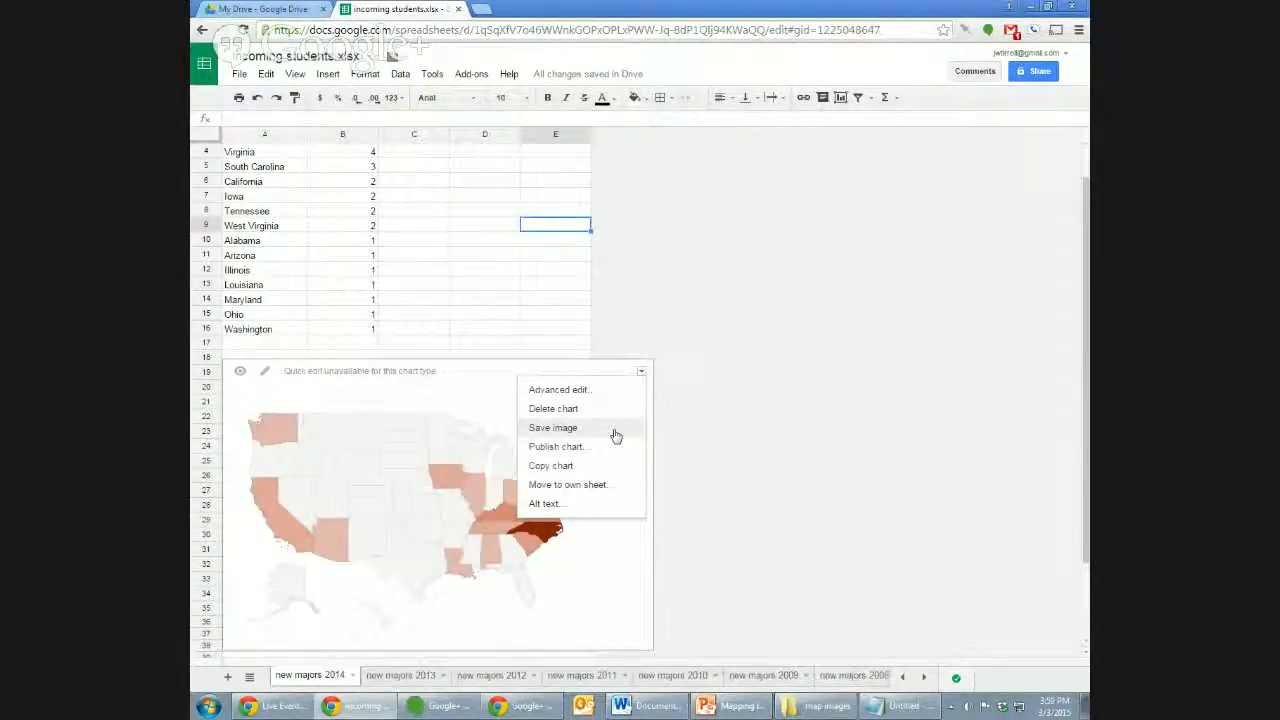
left_click(720, 434)
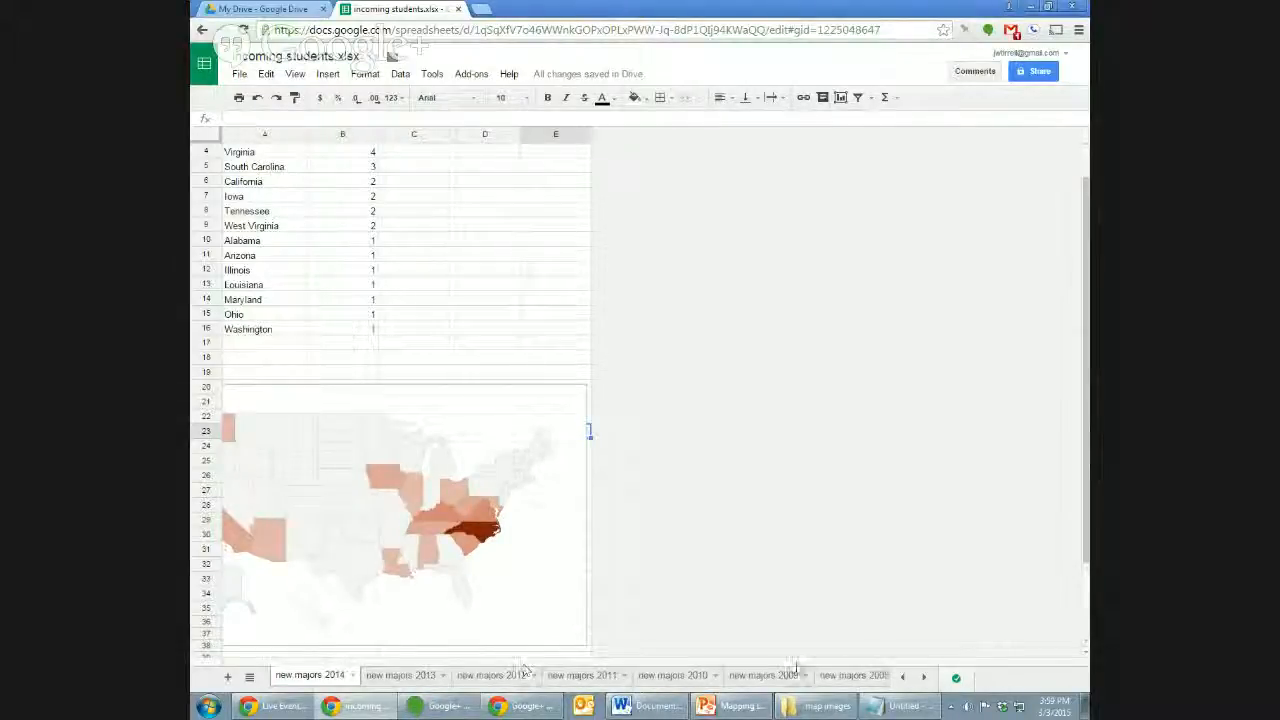
left_click(828, 709)
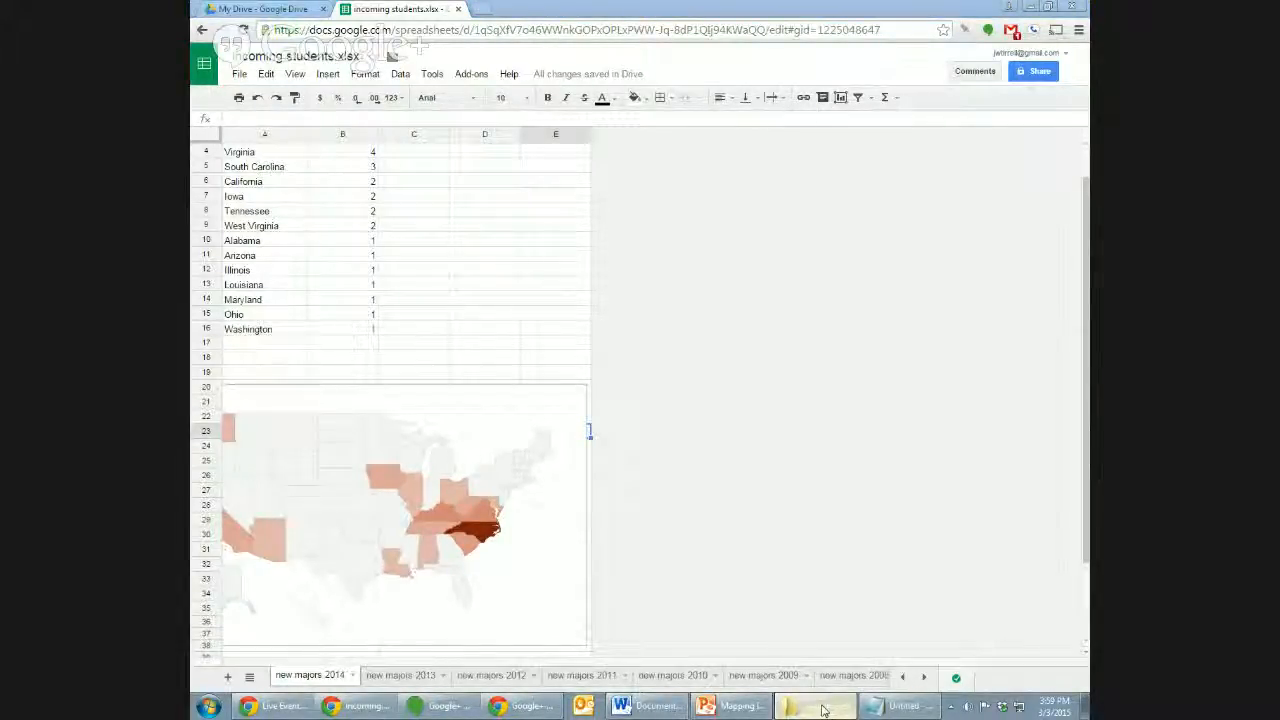
left_click(734, 386)
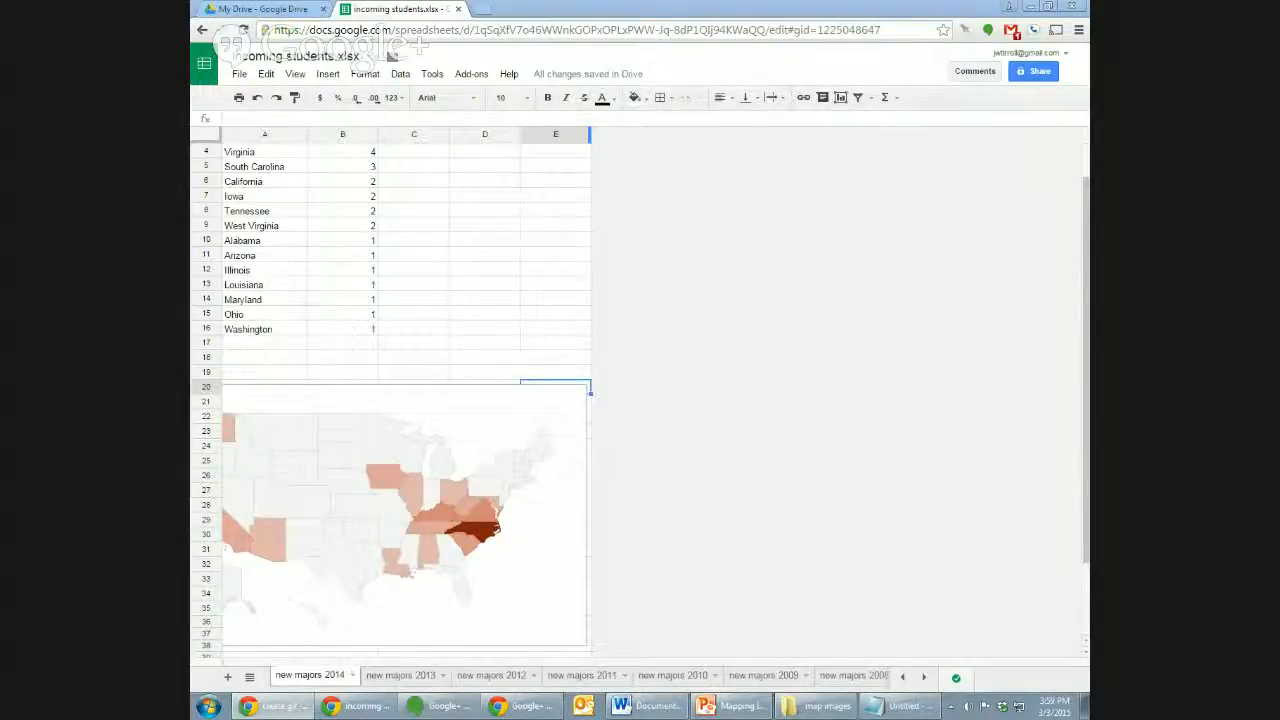
left_click_drag(1088, 8, 780, 6)
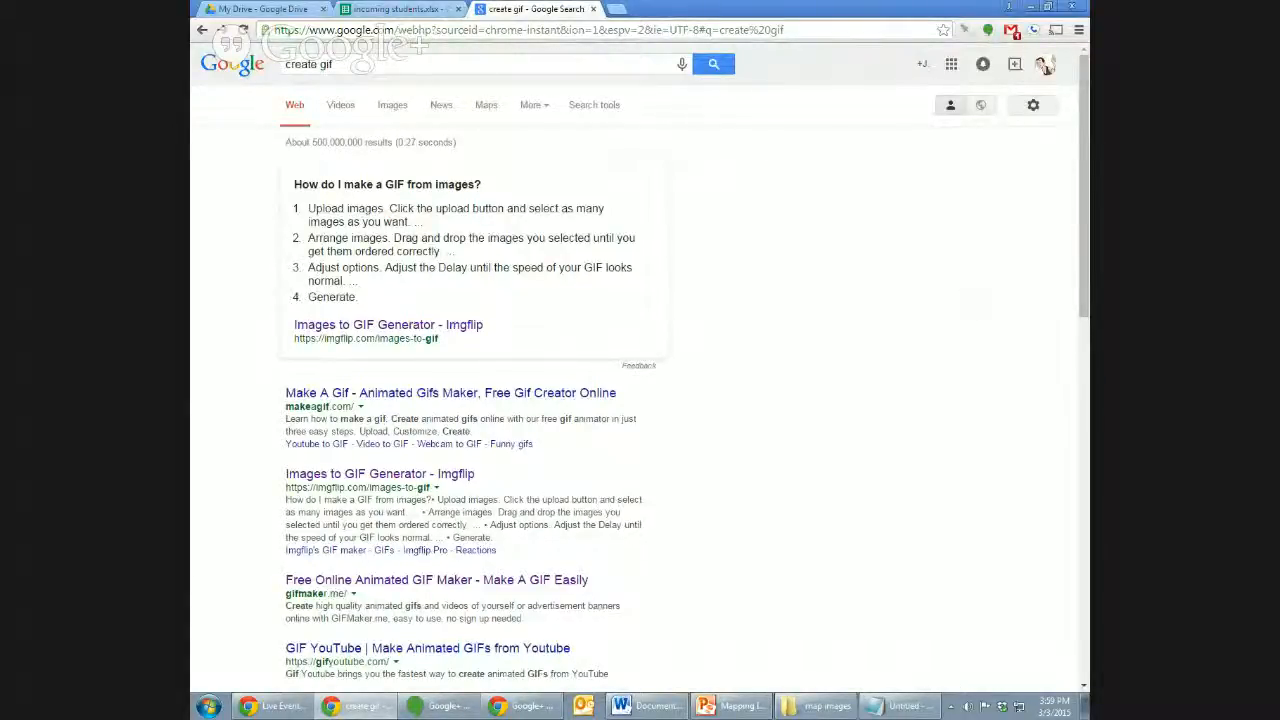
Open the 'Free Online Animated GIF Maker - Make A GIF Easily' result for GIFMaker.me.
scroll(1078, 230, "down", 3)
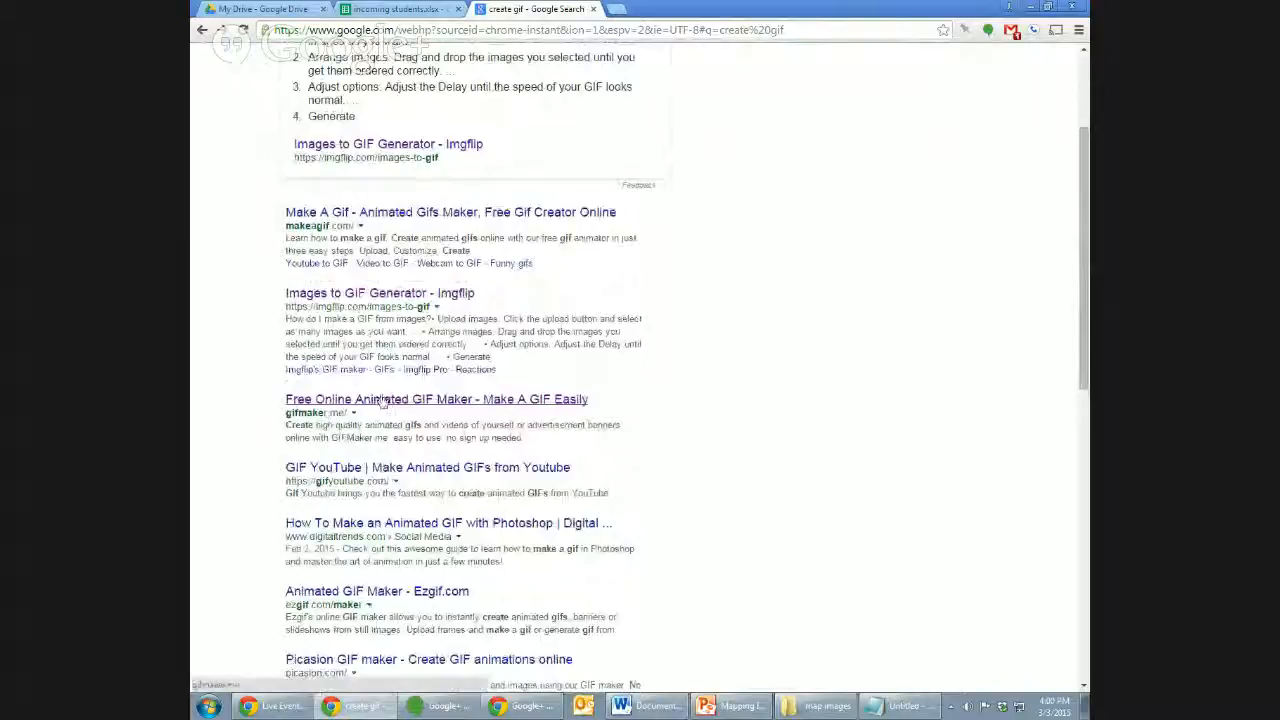
left_click(381, 399)
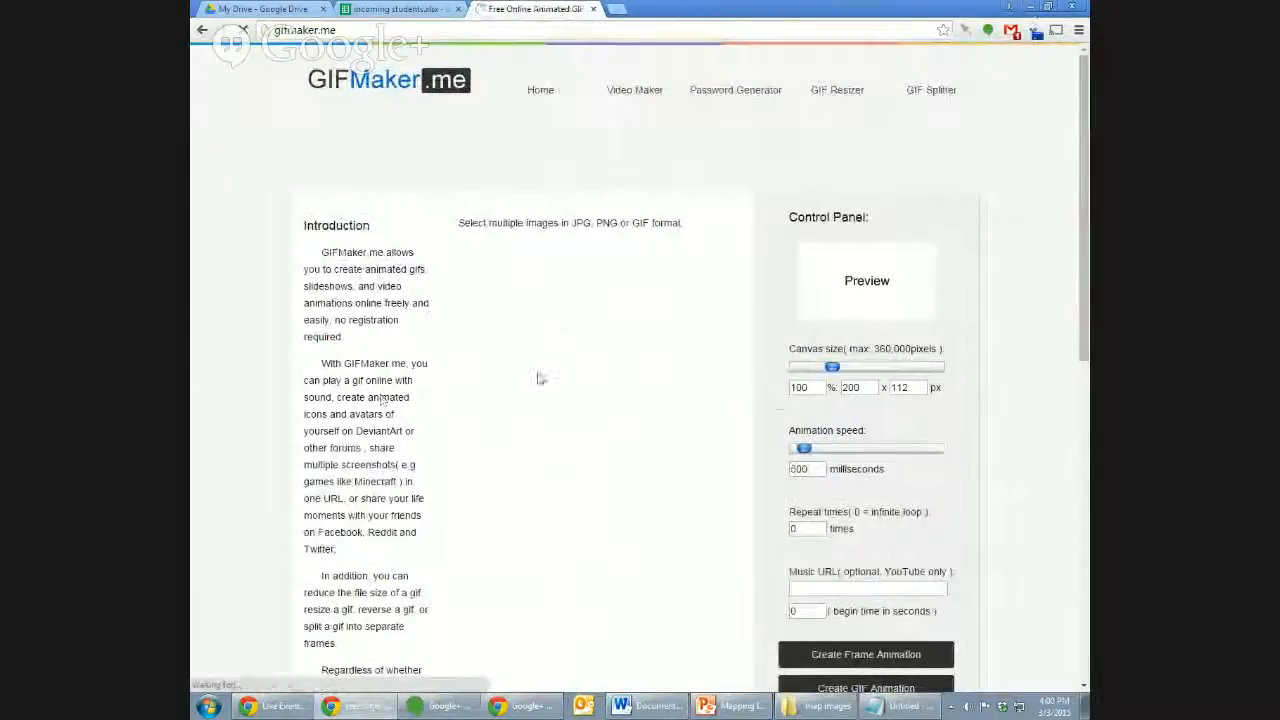
Upload 2004.png through 2014.png from the map images folder as GIFMaker.me frames.
left_click(560, 255)
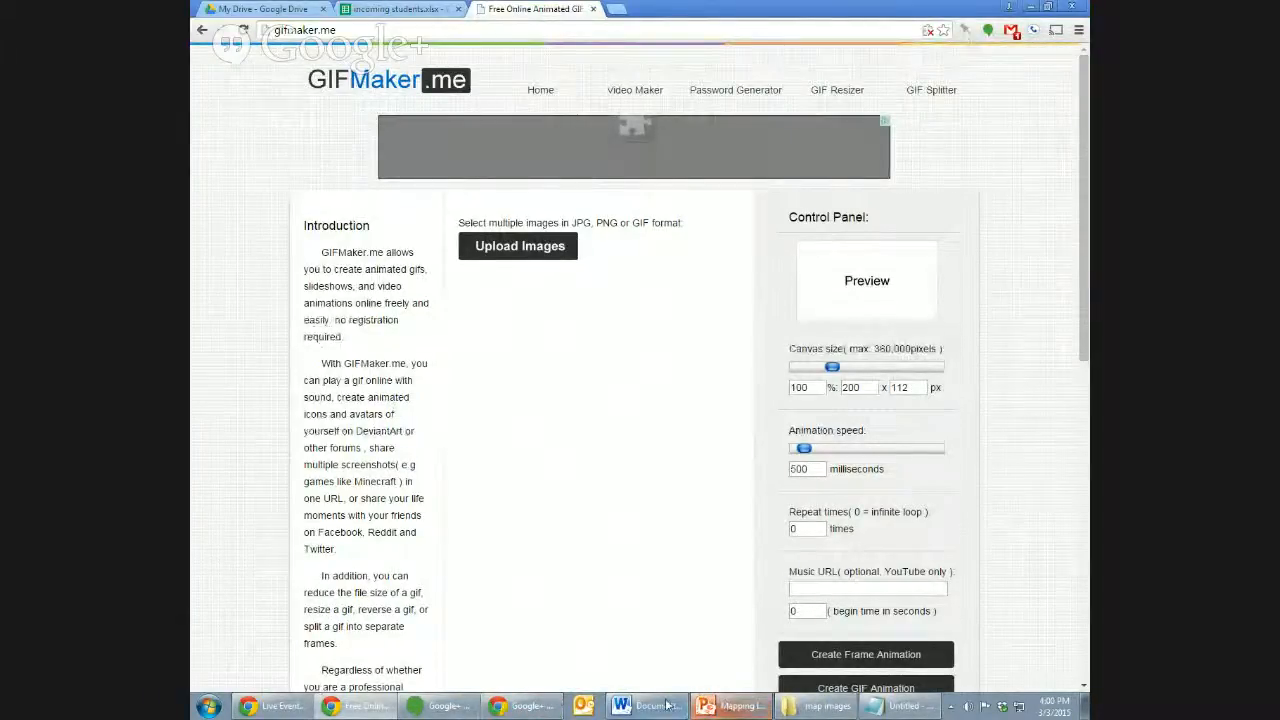
left_click(398, 9)
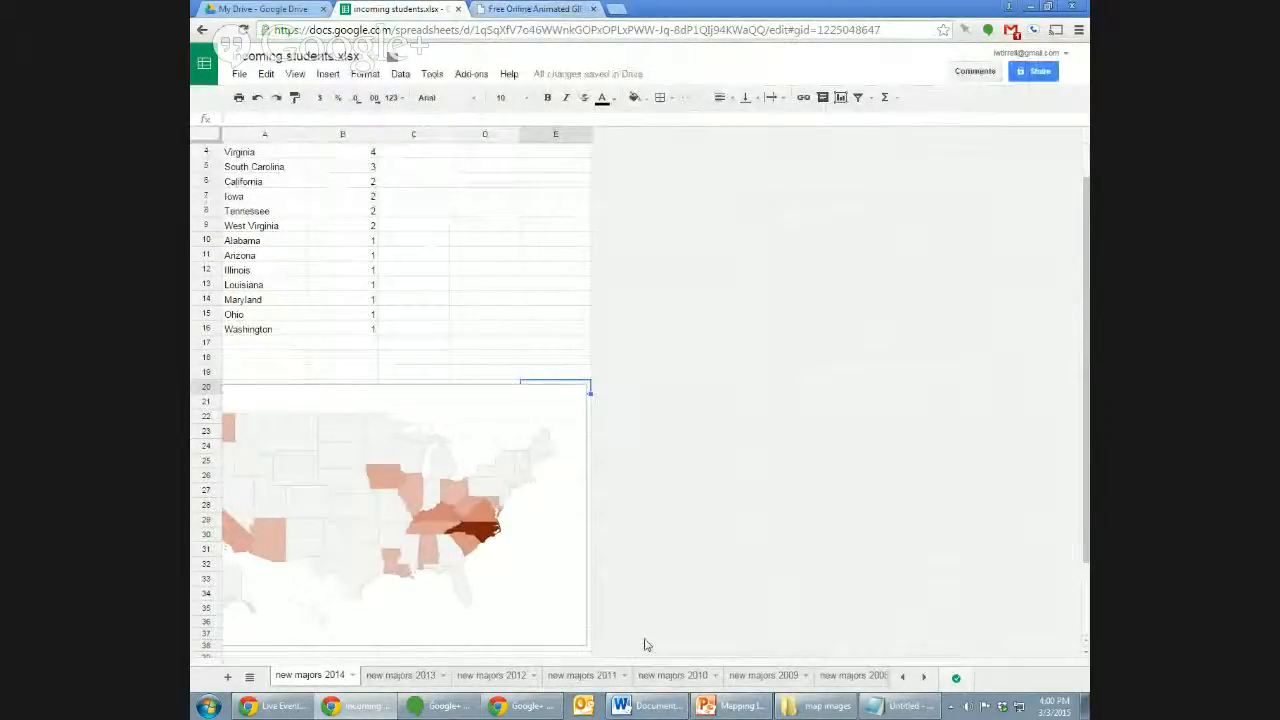
left_click(532, 9)
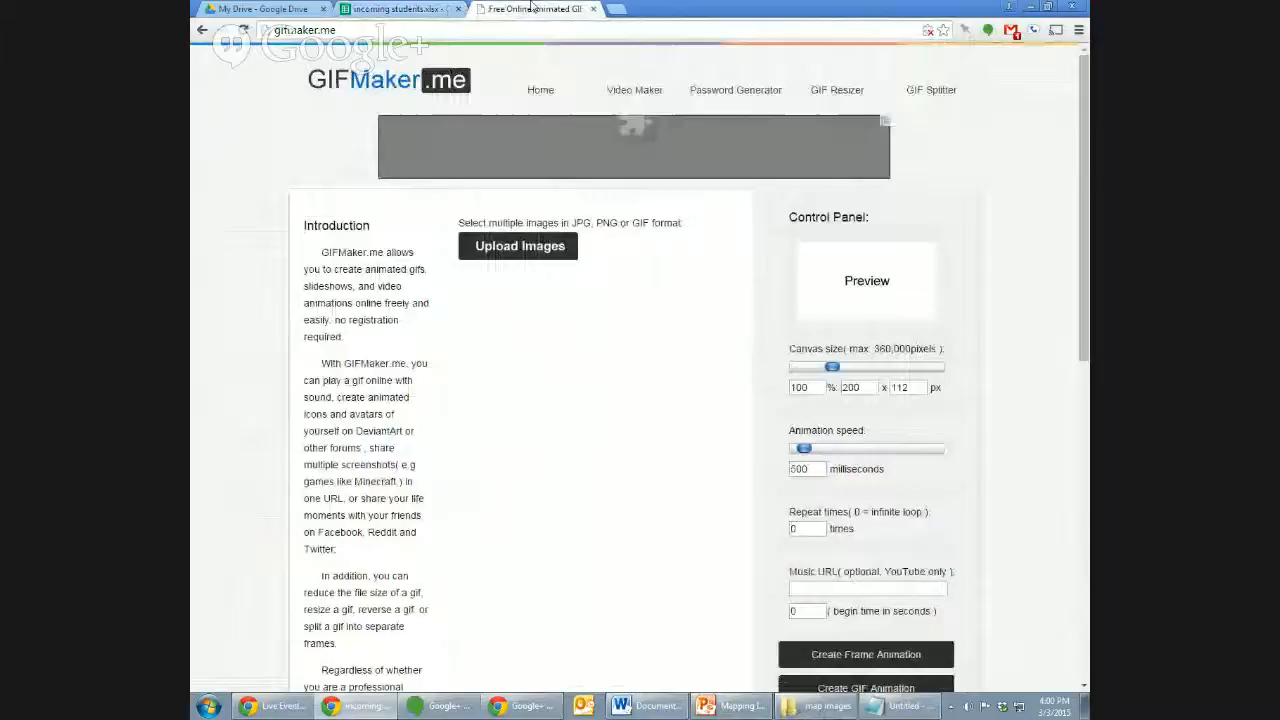
left_click(535, 246)
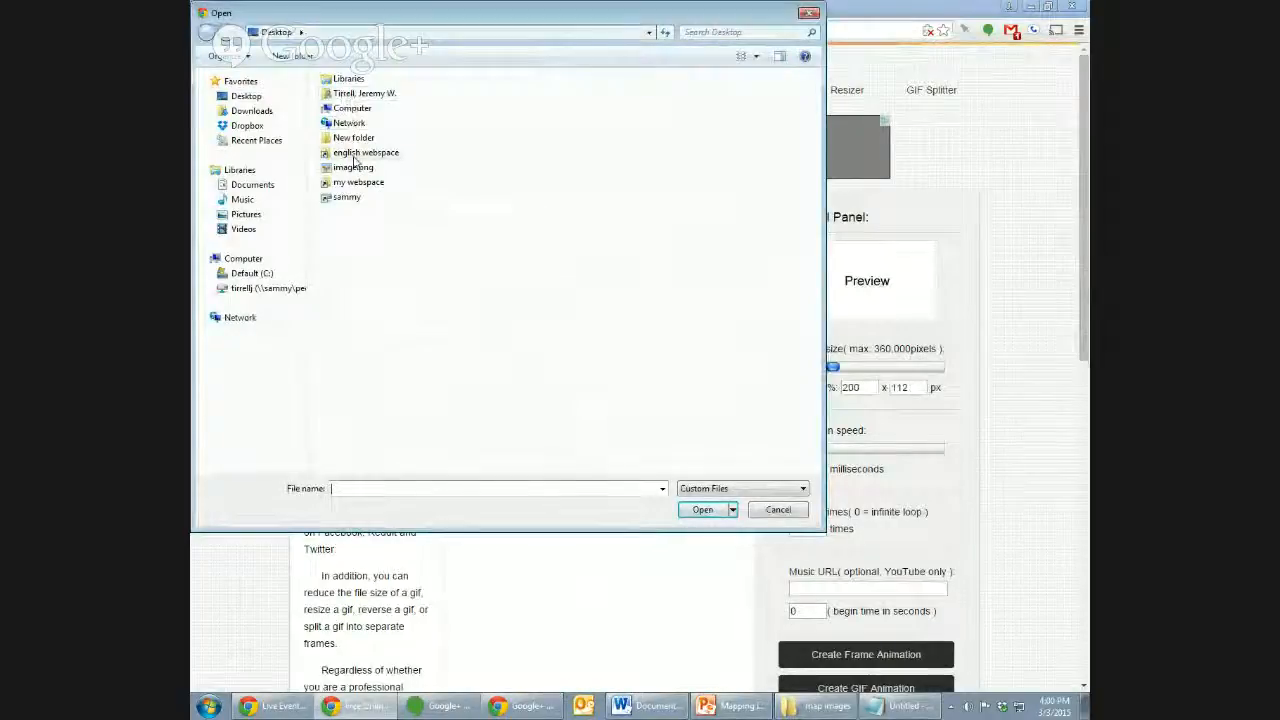
left_click(275, 141)
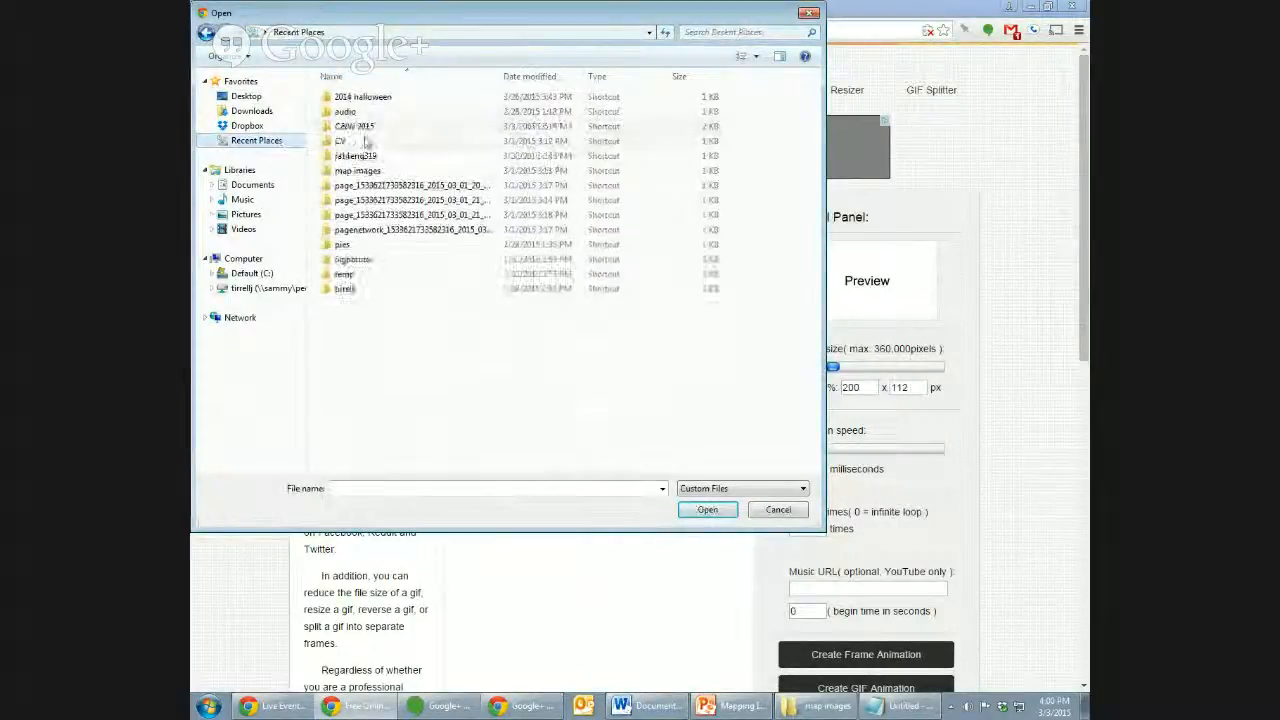
left_click(370, 291)
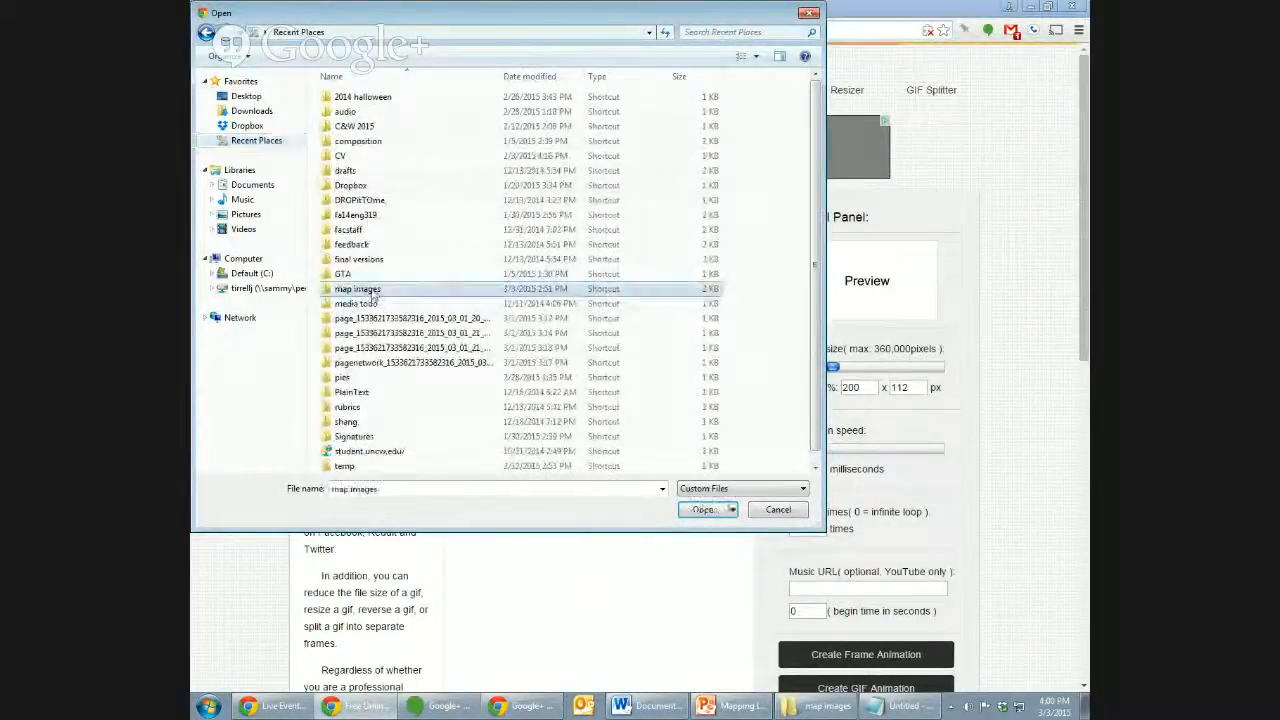
double_click(371, 291)
left_click(368, 105)
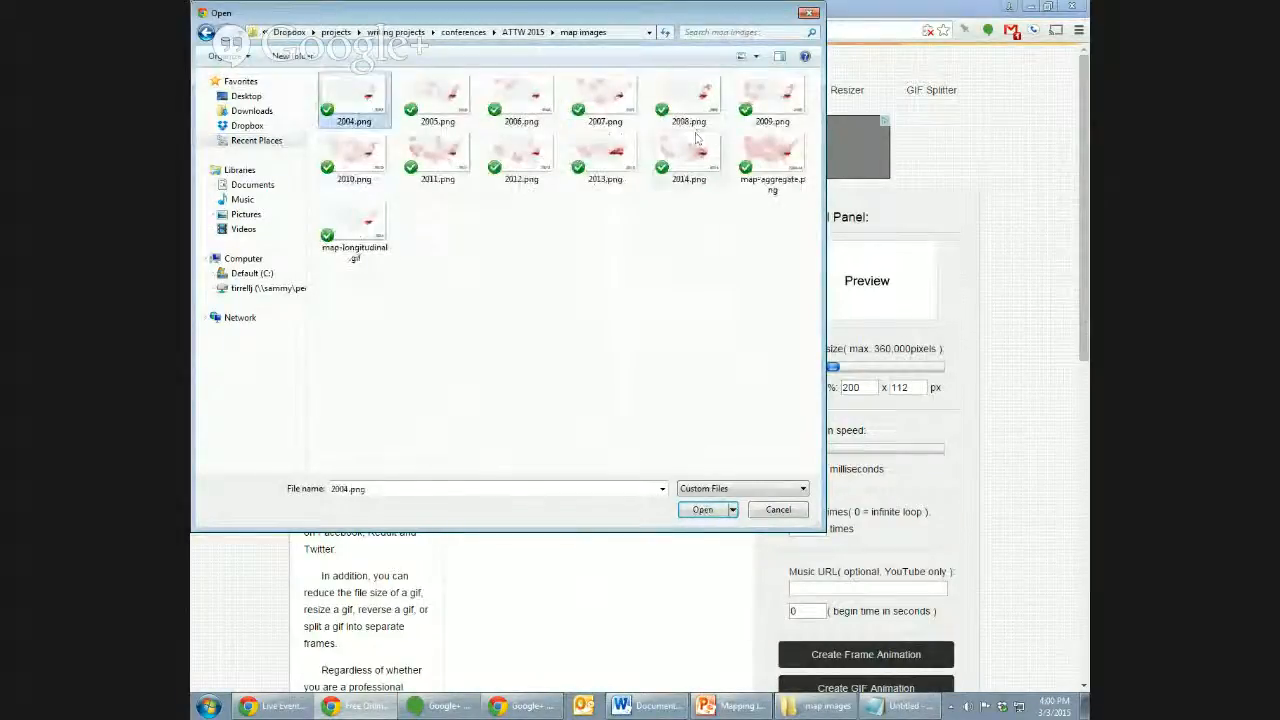
left_click(697, 150, "shift")
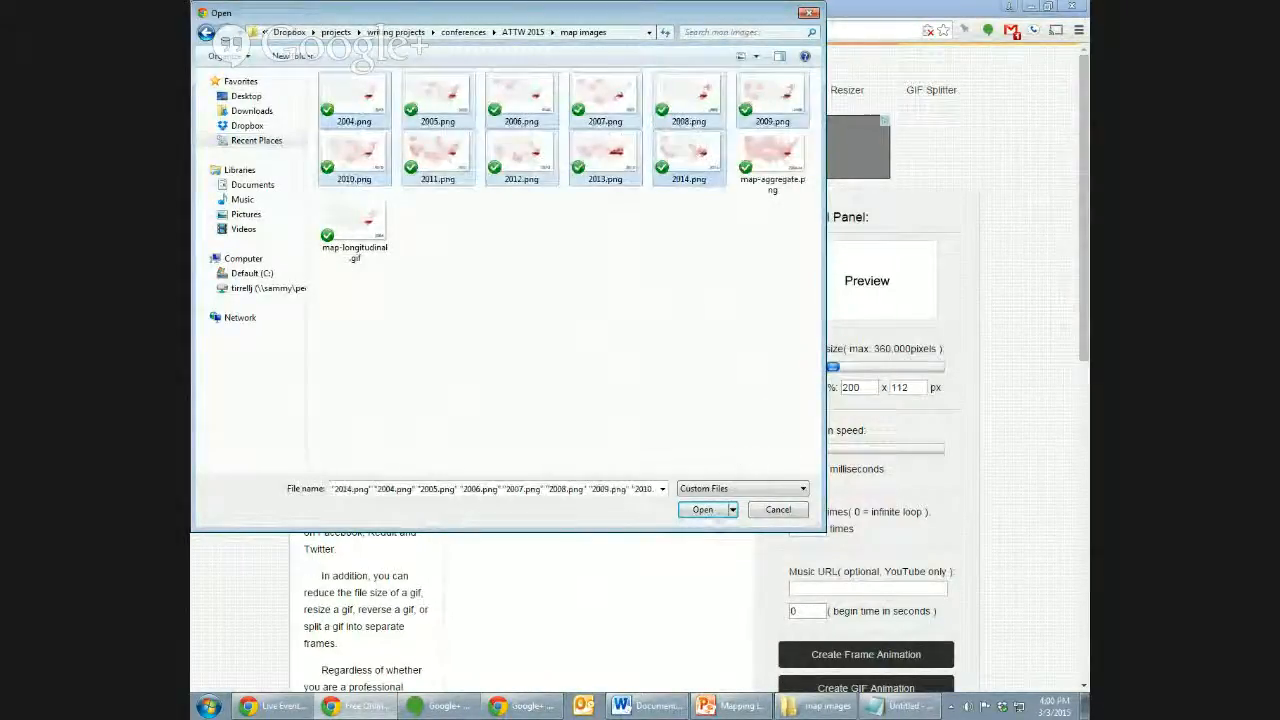
left_click(703, 510)
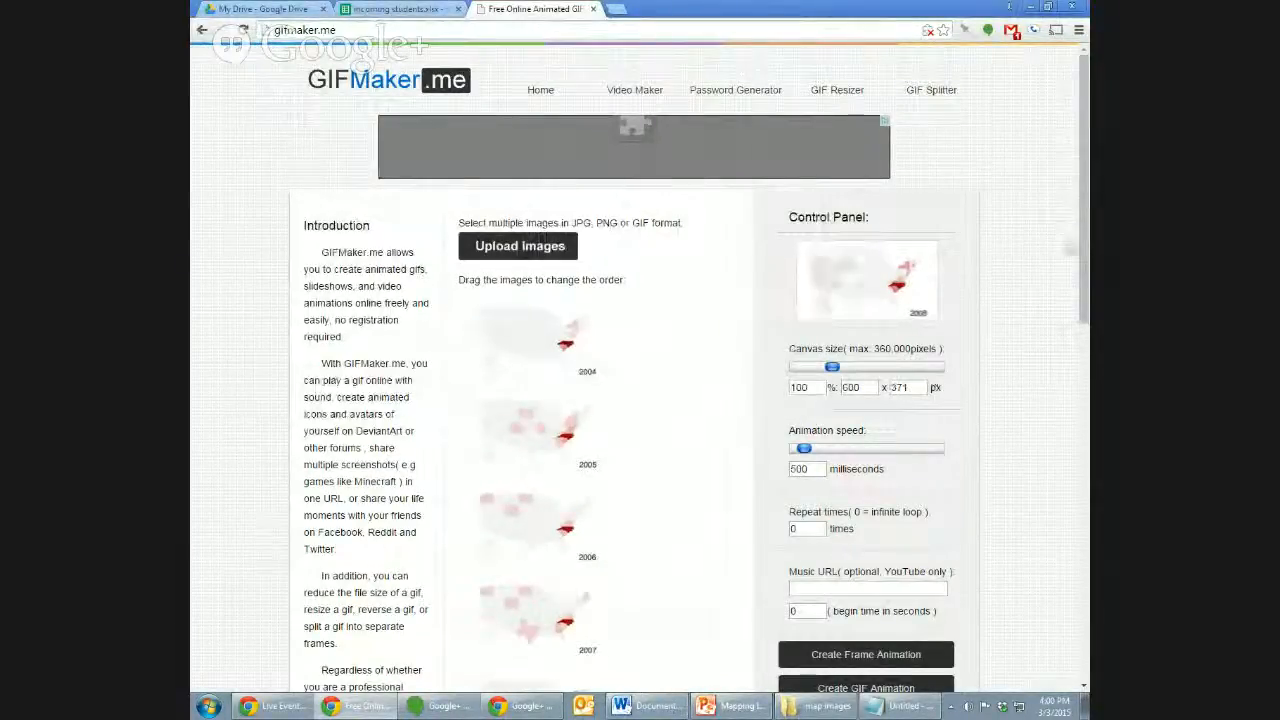
Set the animation speed to 1000 milliseconds per frame, keeping Repeat times at 0.
scroll(1078, 330, "down", 2)
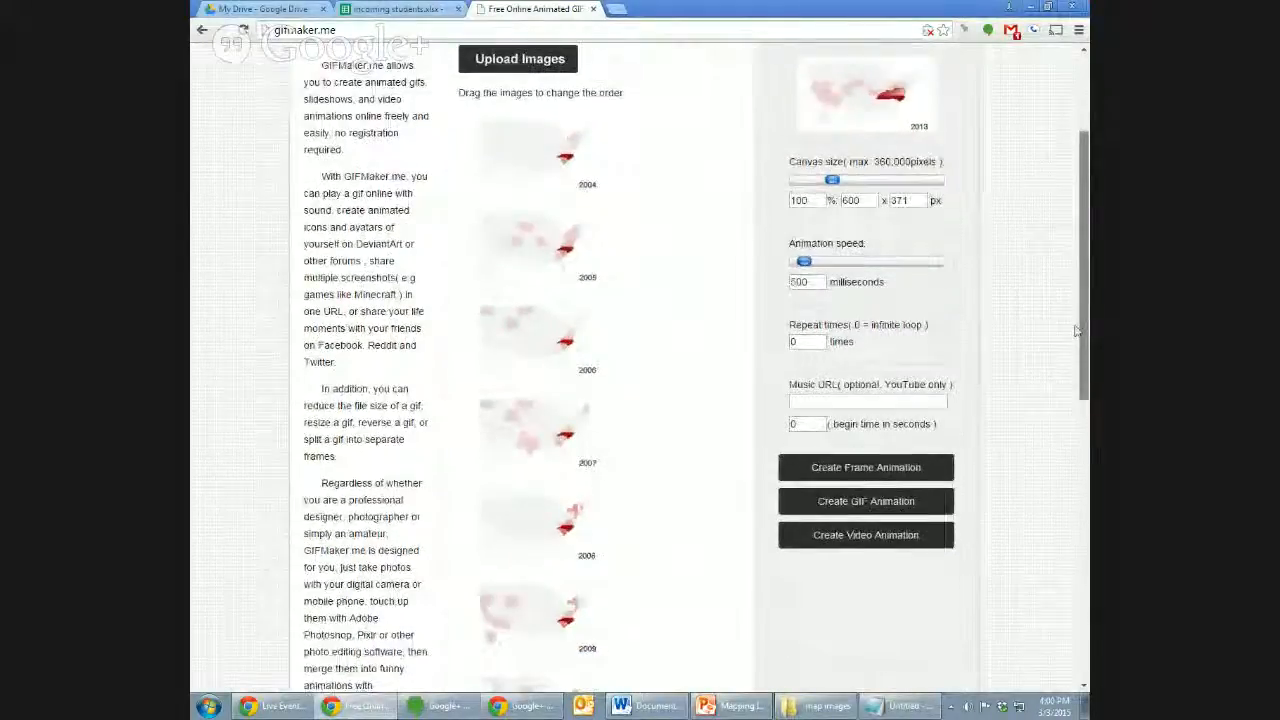
left_click_drag(1078, 330, 1081, 297)
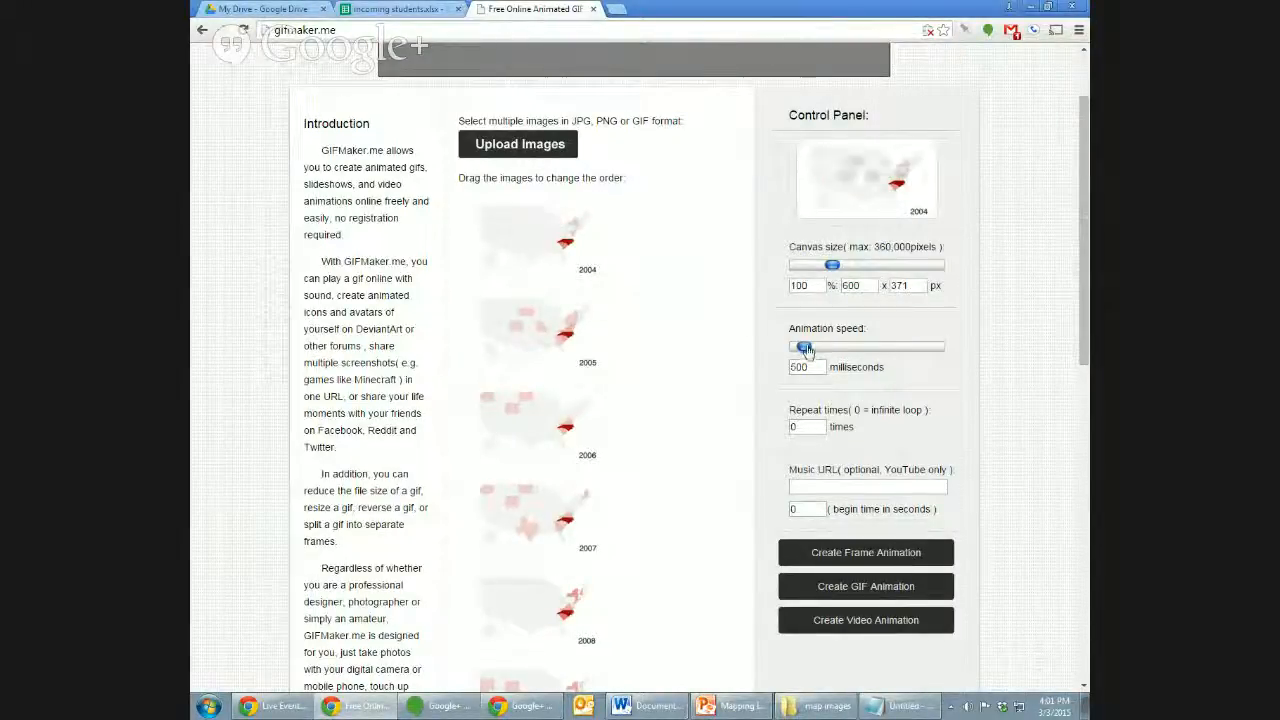
left_click_drag(806, 349, 810, 350)
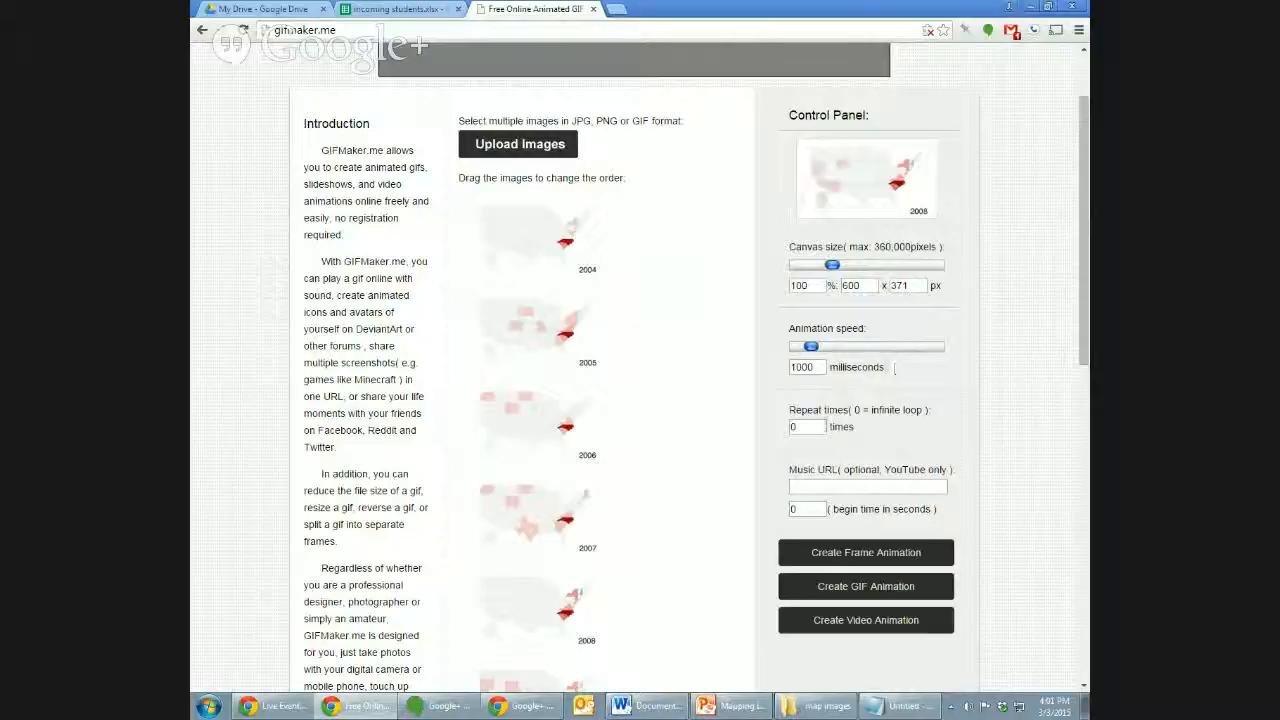
left_click(820, 426)
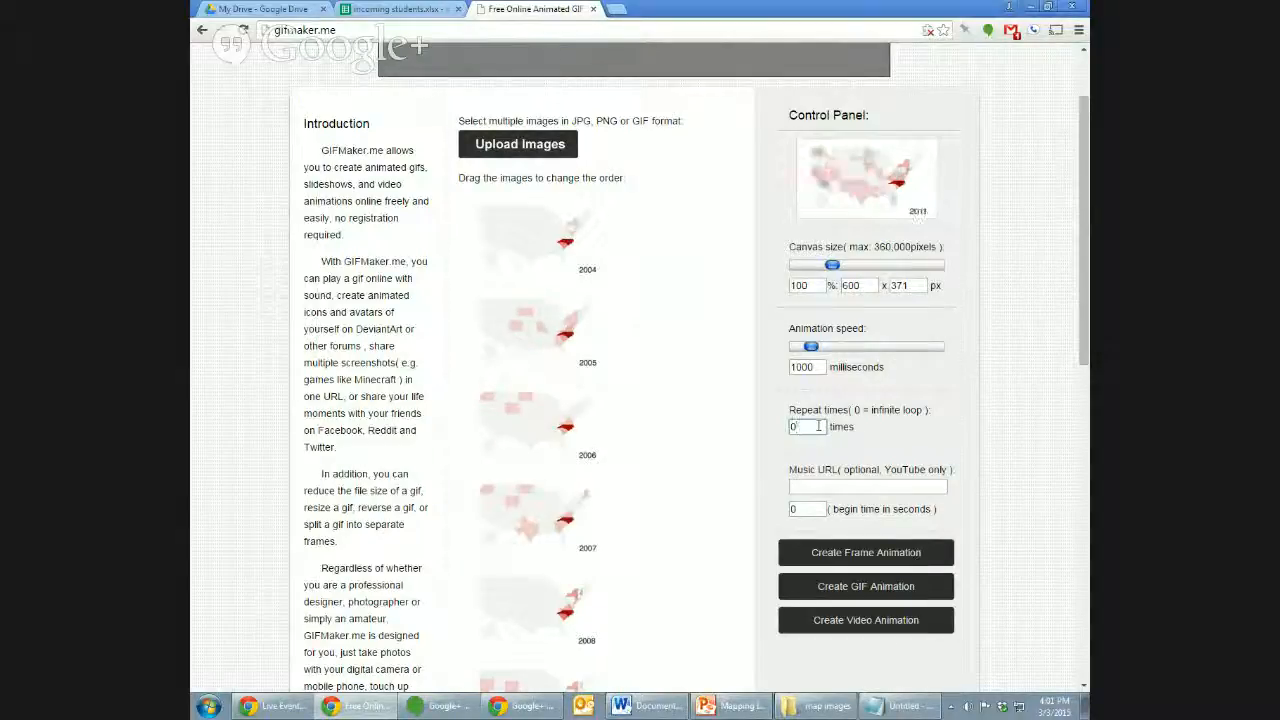
scroll(1000, 400, "down", 1)
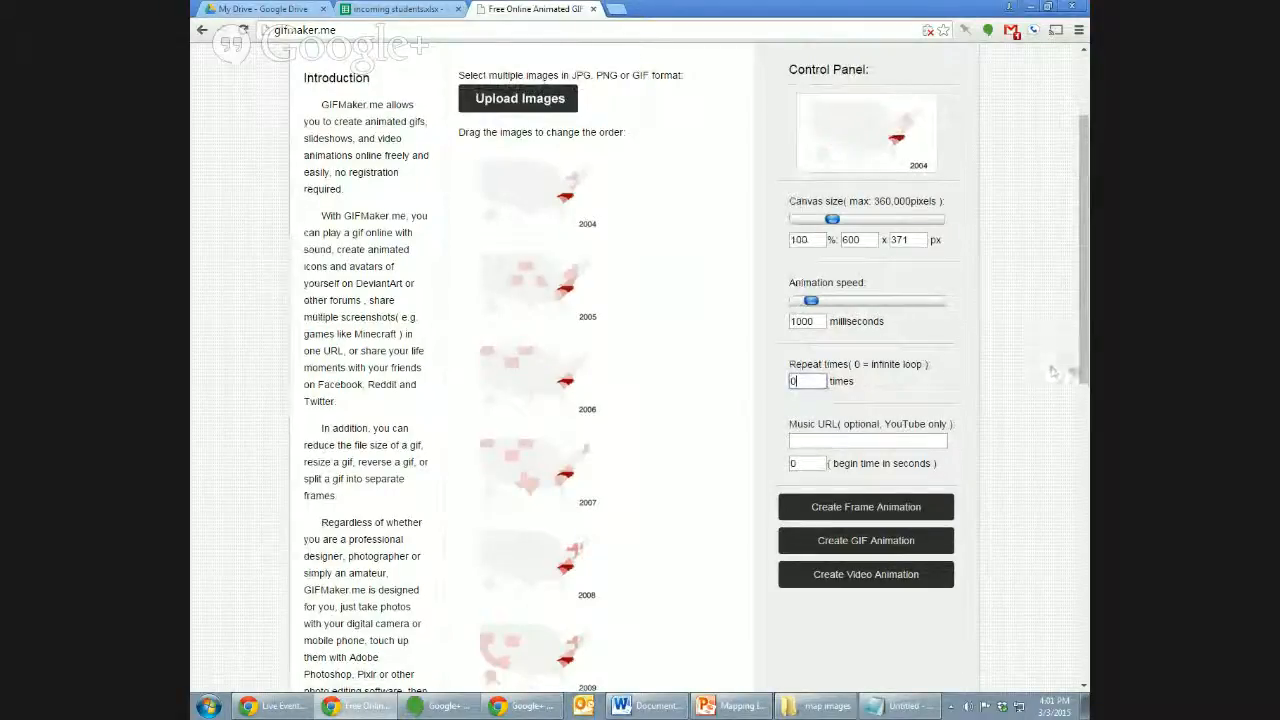
scroll(1078, 400, "down", 2)
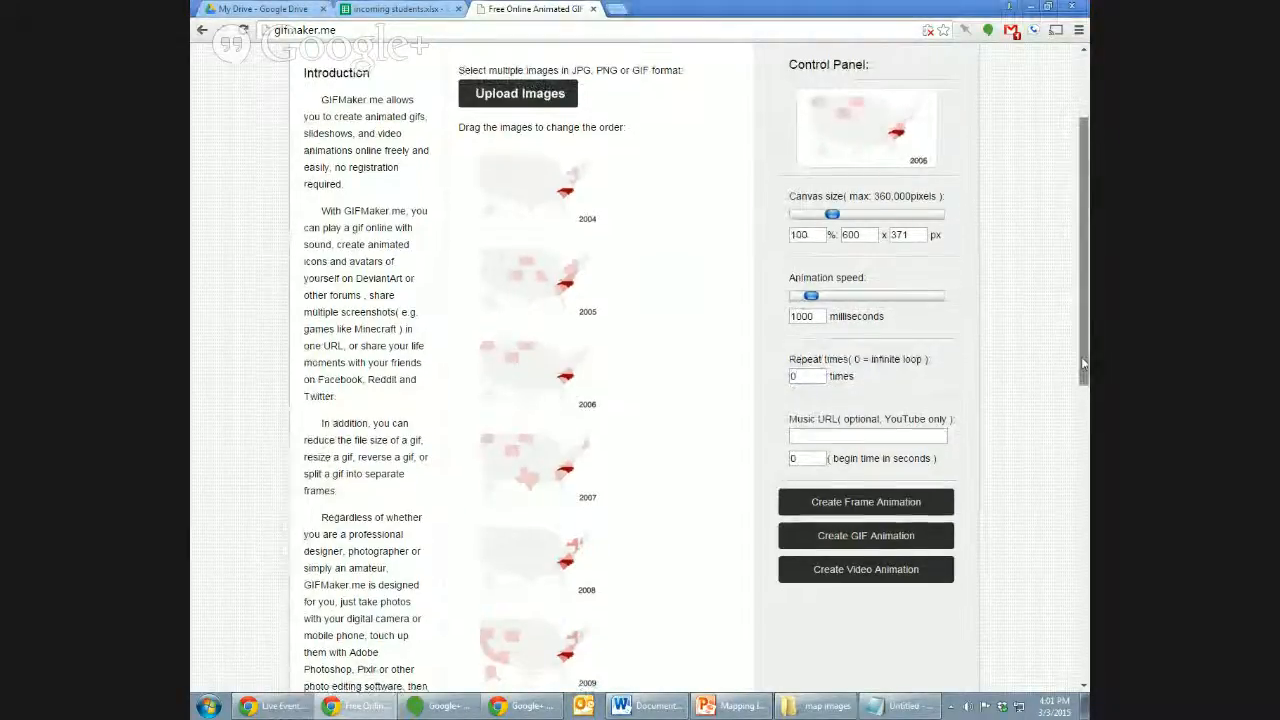
left_click_drag(1079, 400, 1080, 407)
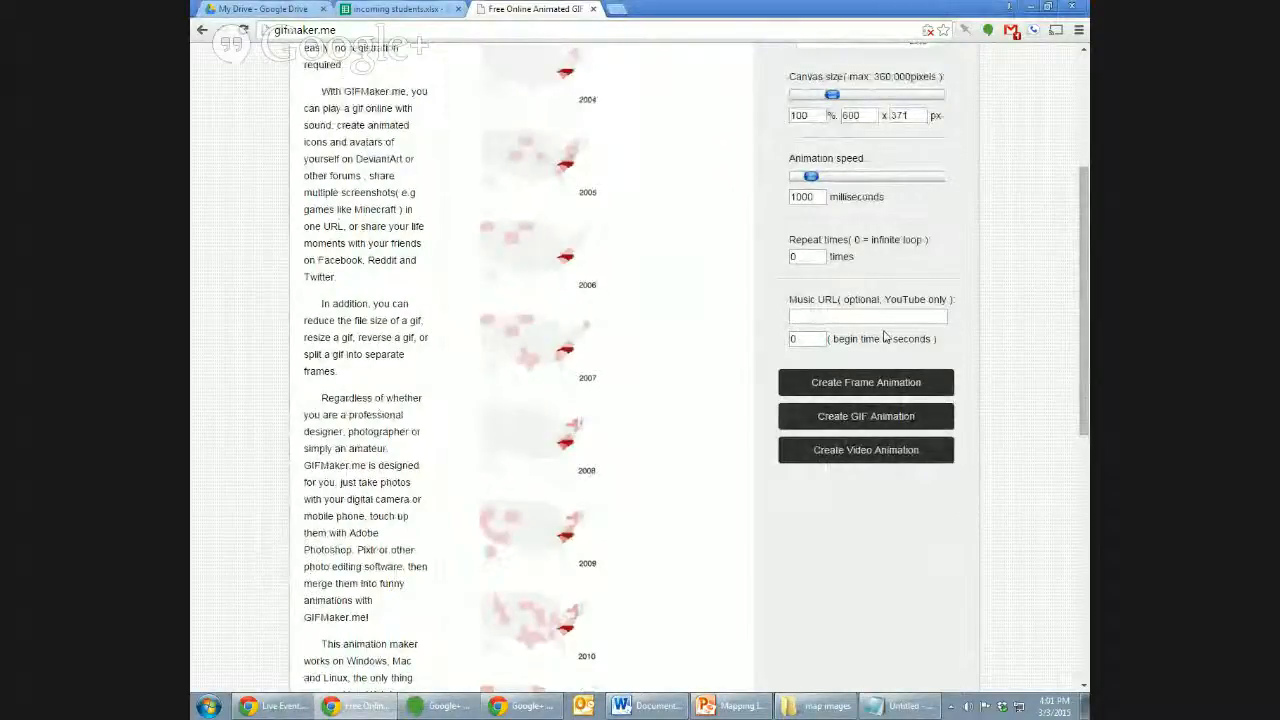
Create the yearly map GIF, download it as output_uqmYhV.gif, preview it, then minimize Chrome.
left_click(877, 424)
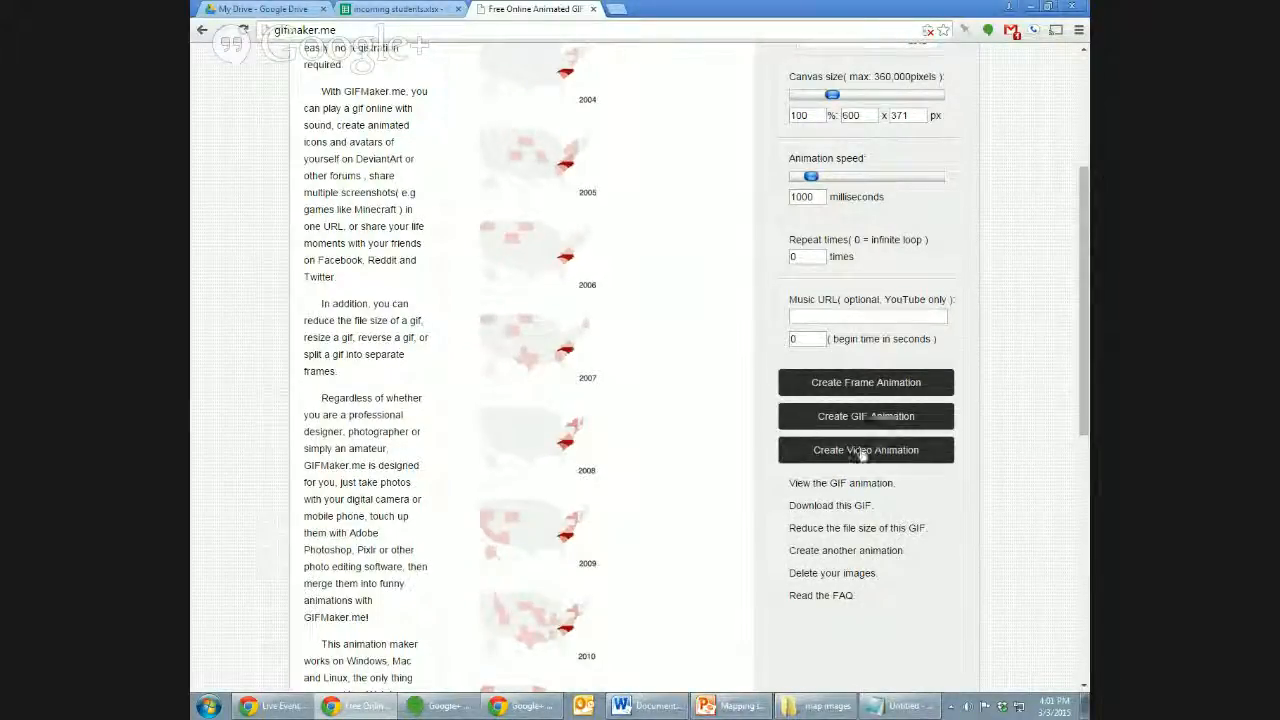
left_click(833, 509)
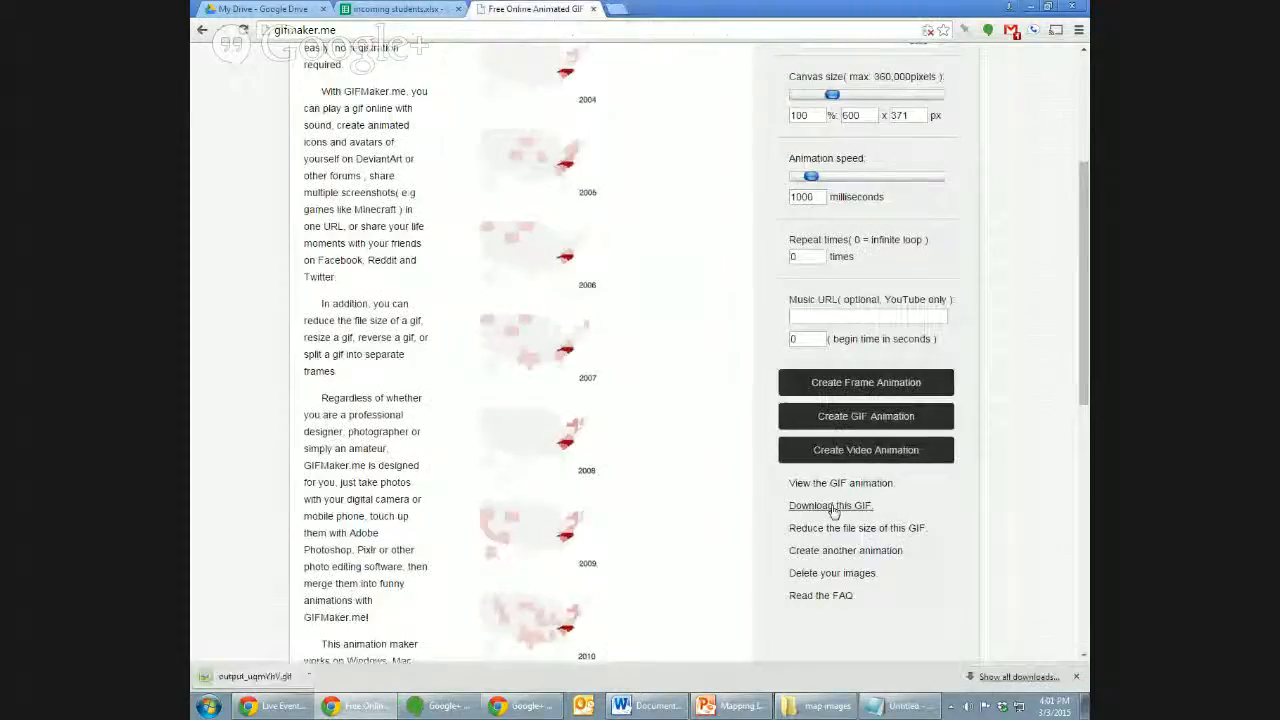
left_click(829, 485)
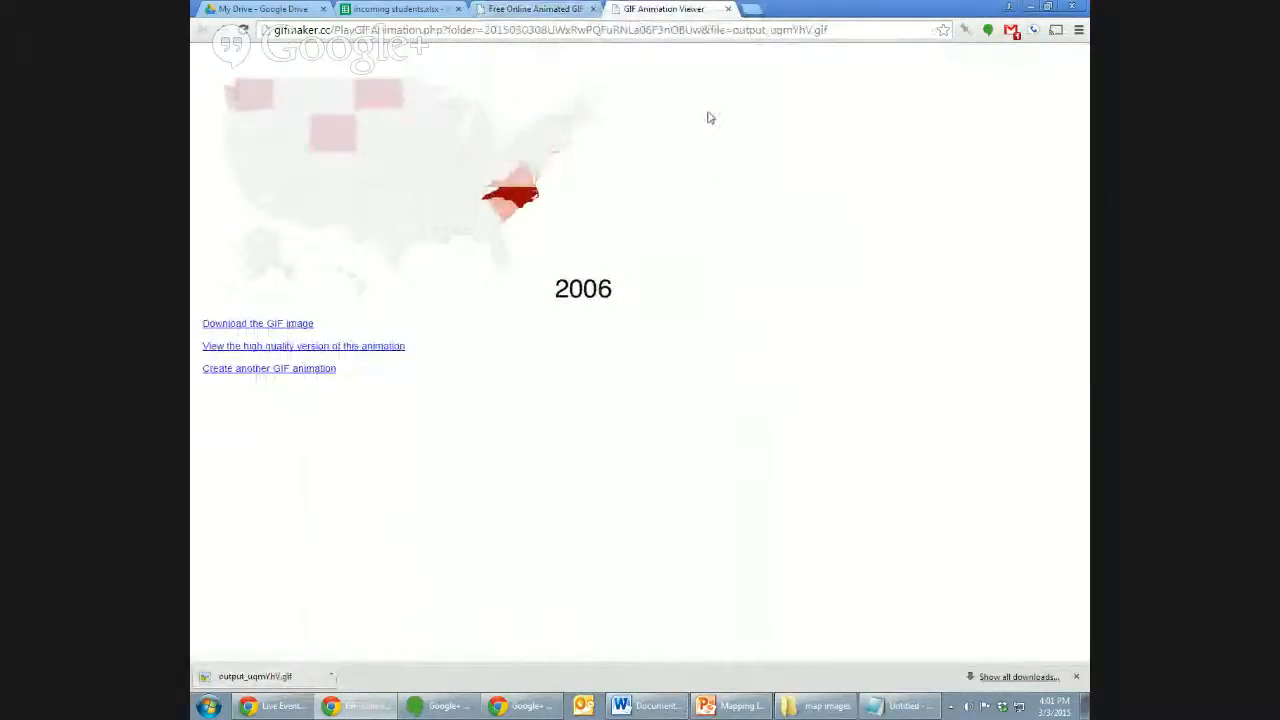
left_click(728, 8)
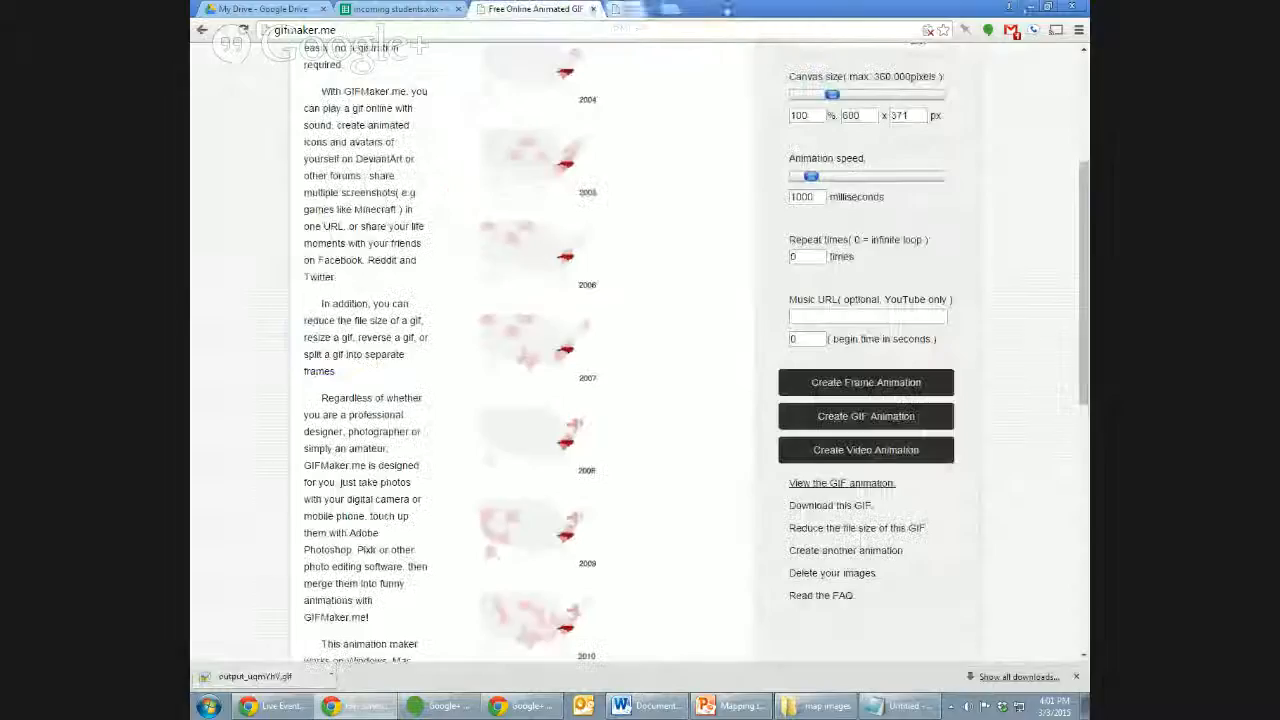
left_click(1031, 10)
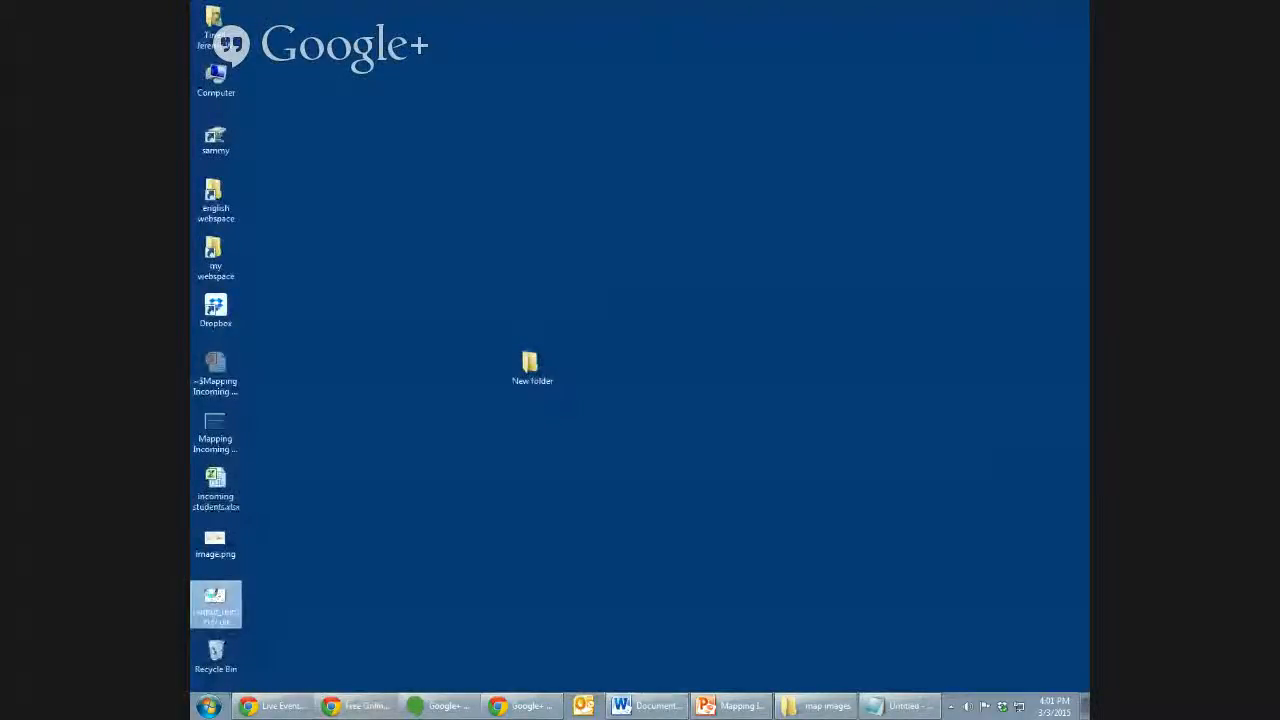
Drag output_uqmYhV.gif from the desktop onto Chrome to play the 2004–2014 map animation.
right_click(214, 598)
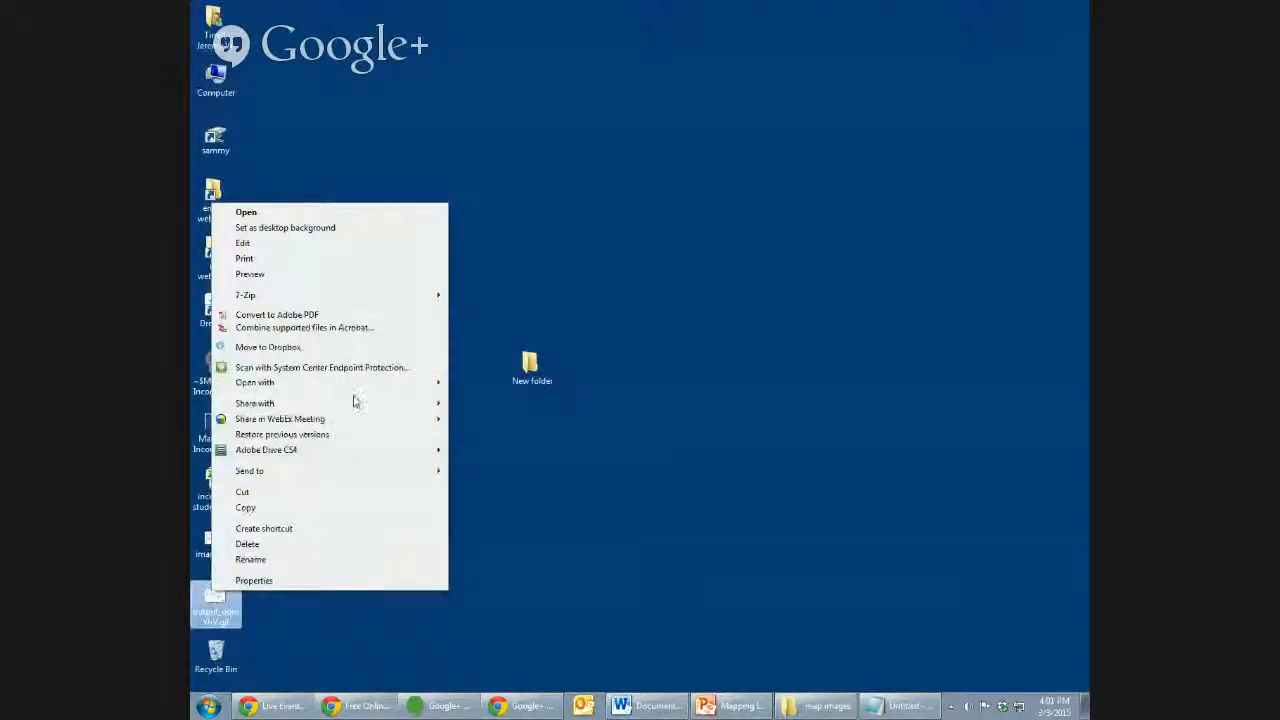
mouse_move(366, 383)
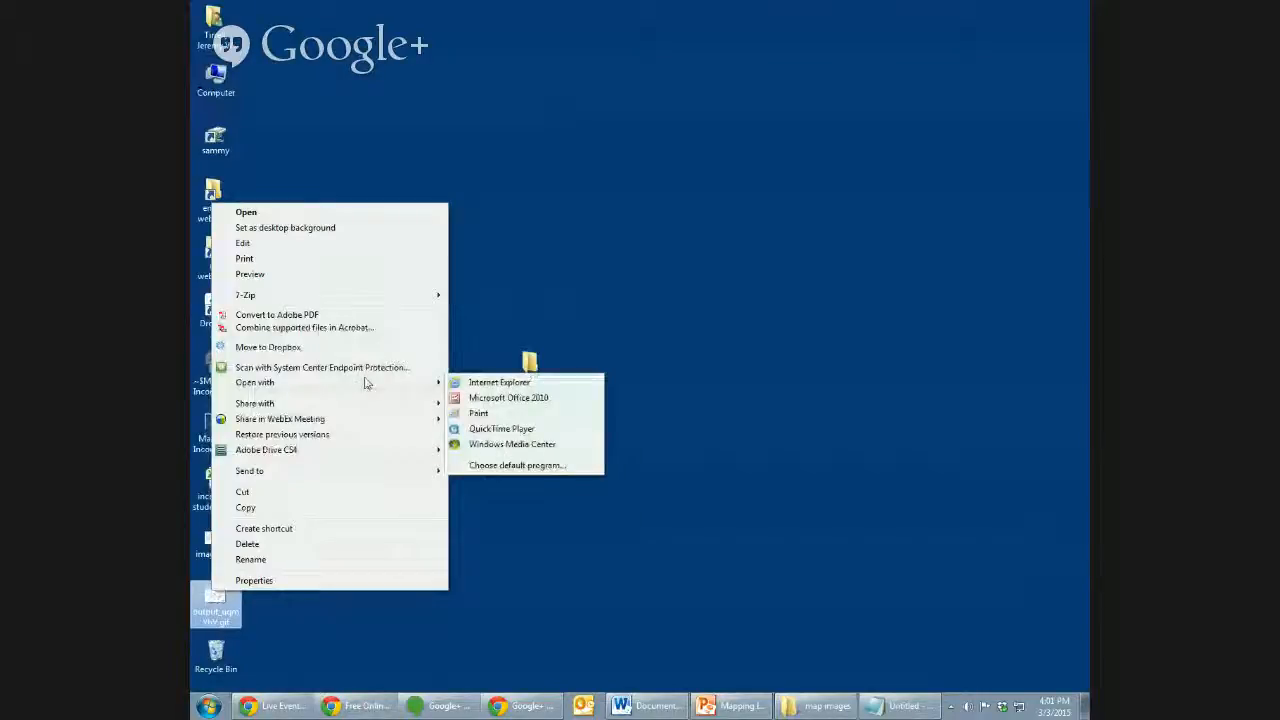
left_click(555, 562)
left_click_drag(218, 603, 684, 128)
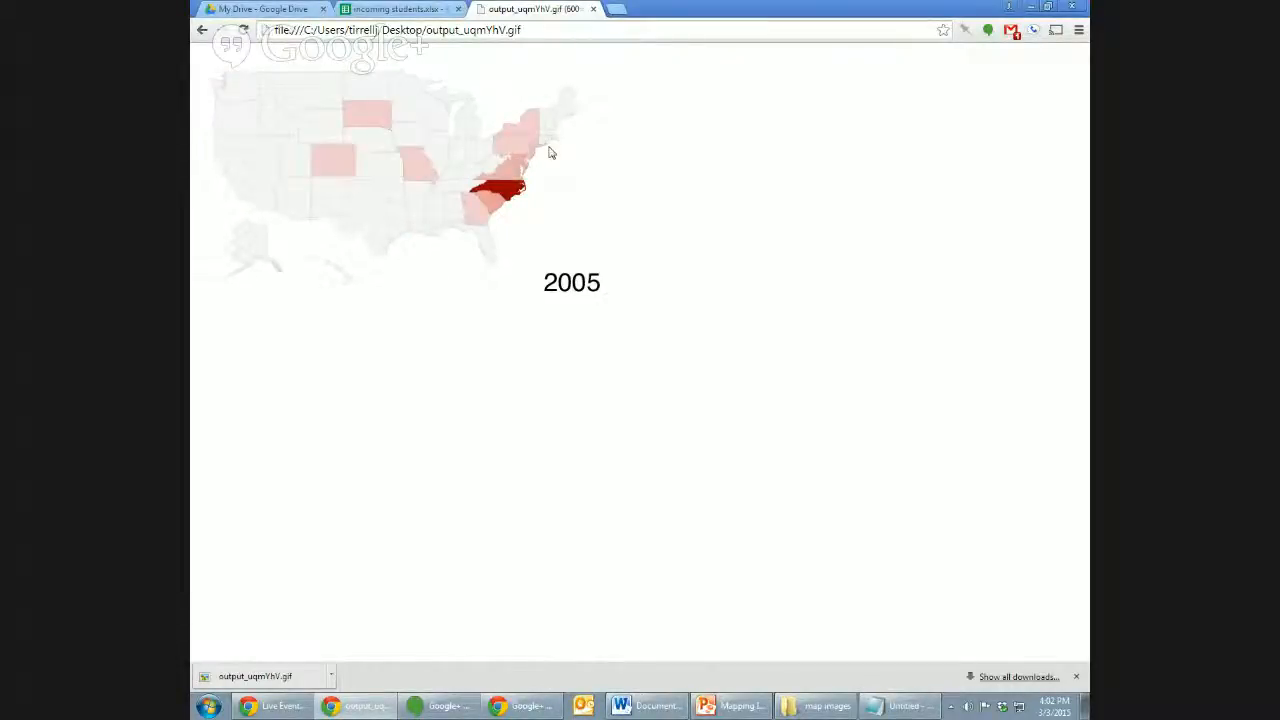
Switch to the incoming students.xlsx tab showing the new majors 2014 map.
left_click(397, 9)
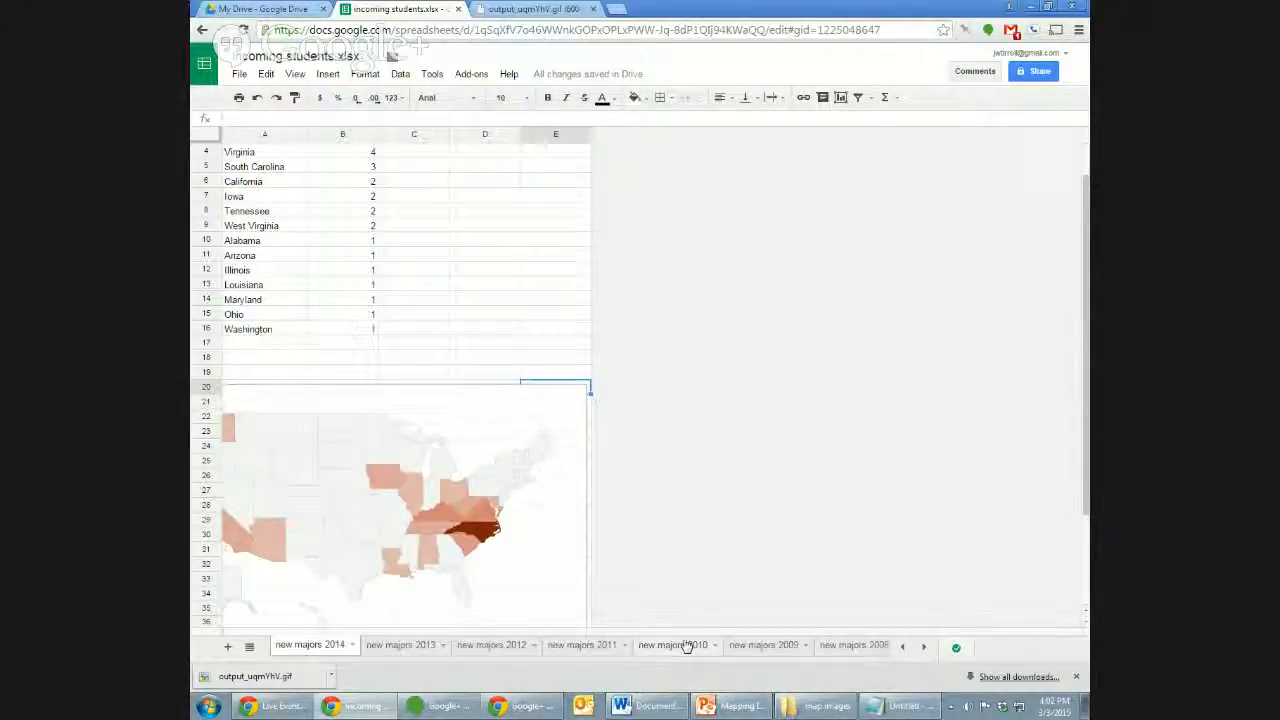
Start the Mapping Incoming Students slide show from slide 1 and advance to the Purpose slide.
left_click(733, 706)
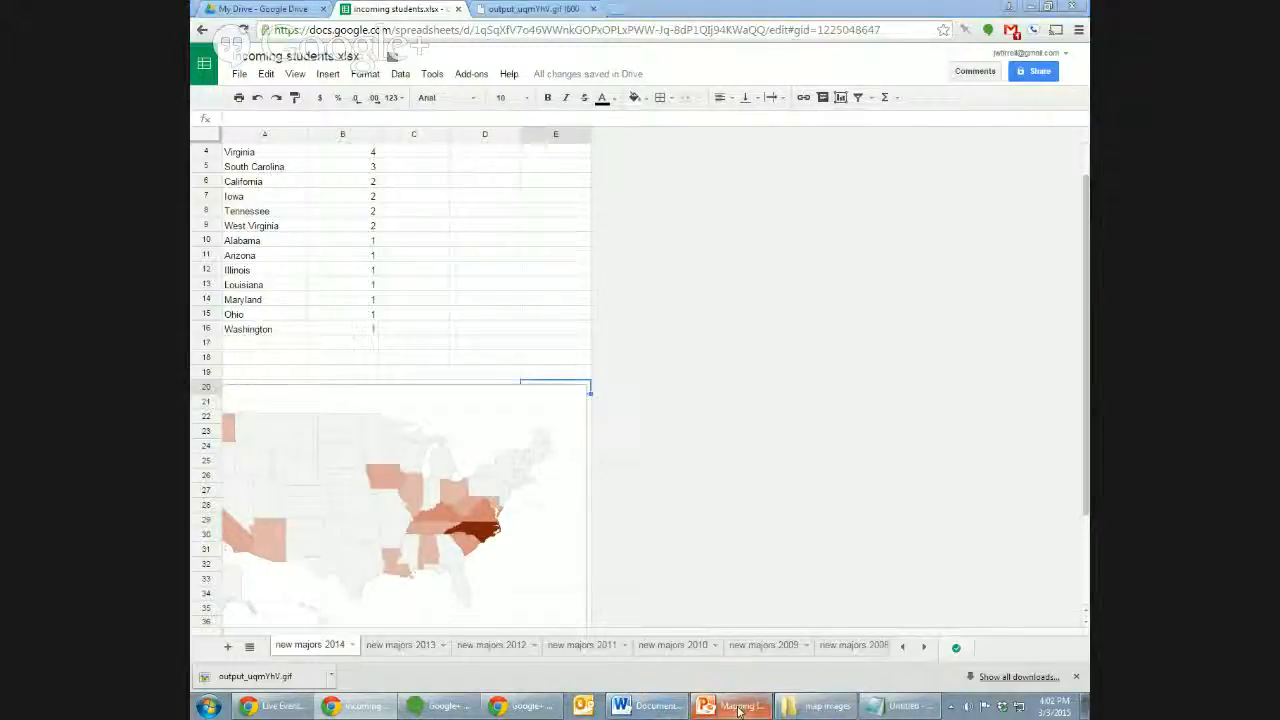
left_click(285, 118)
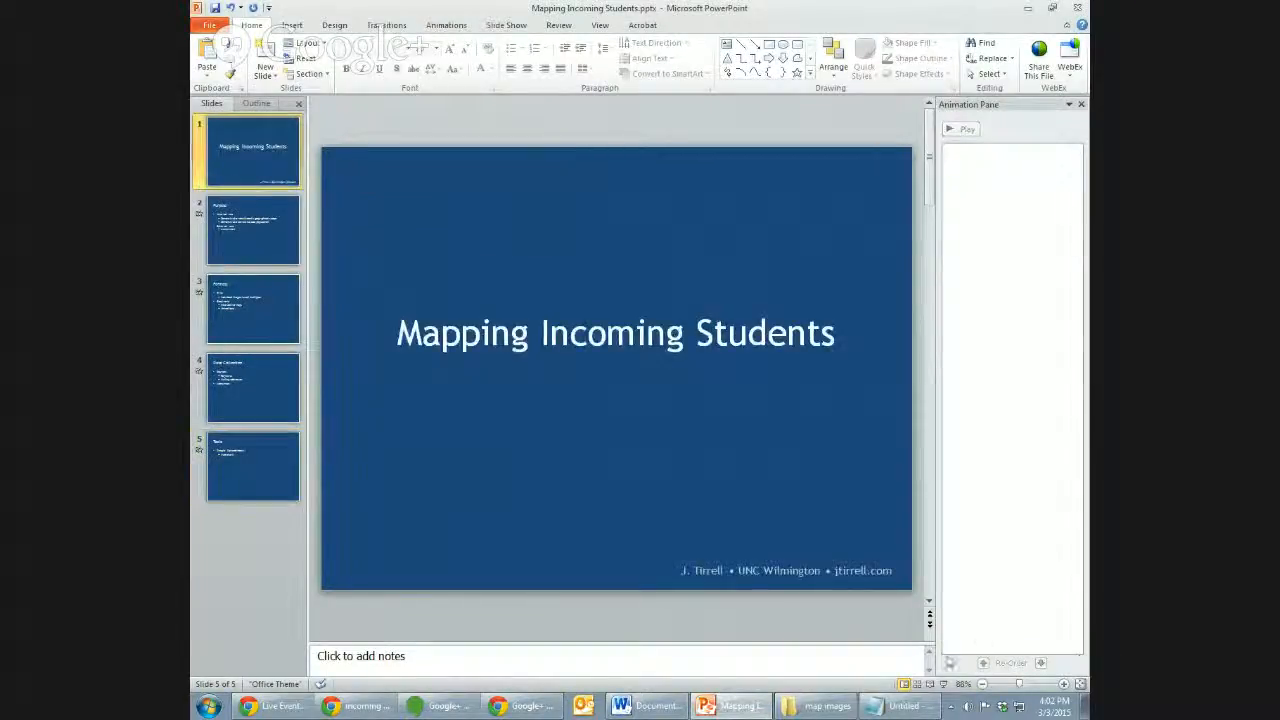
left_click(940, 684)
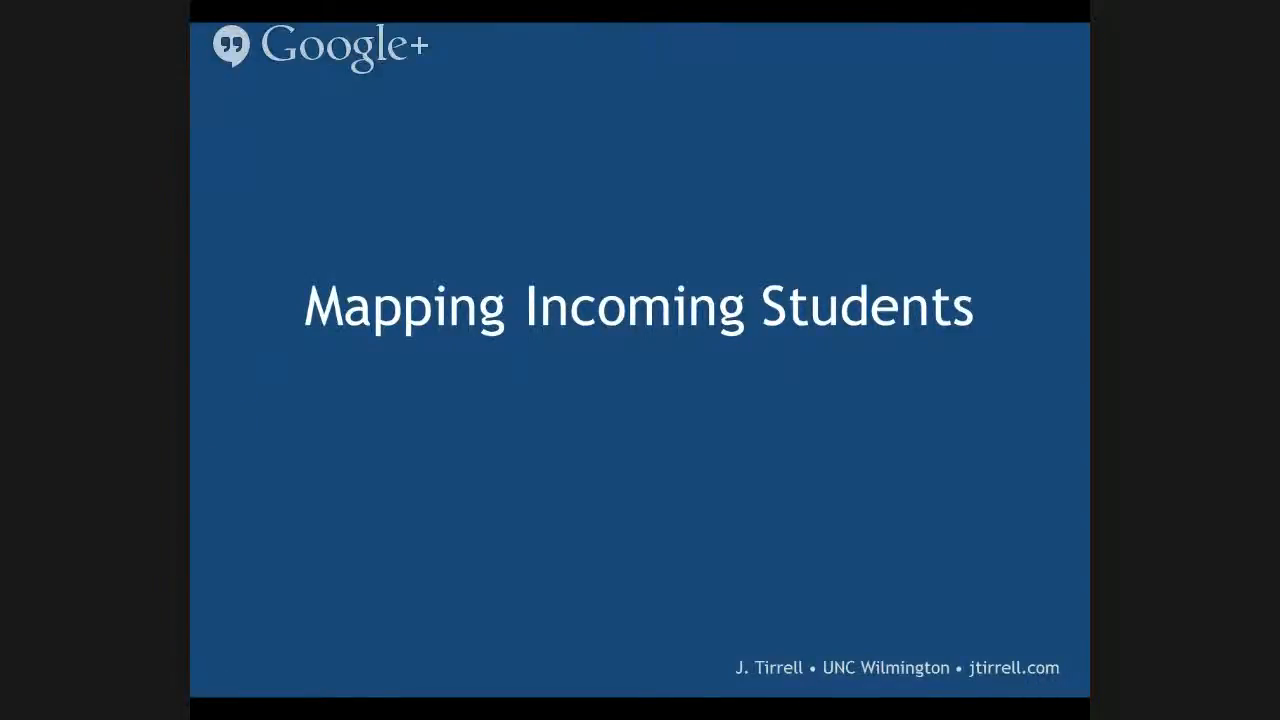
left_click(671, 617)
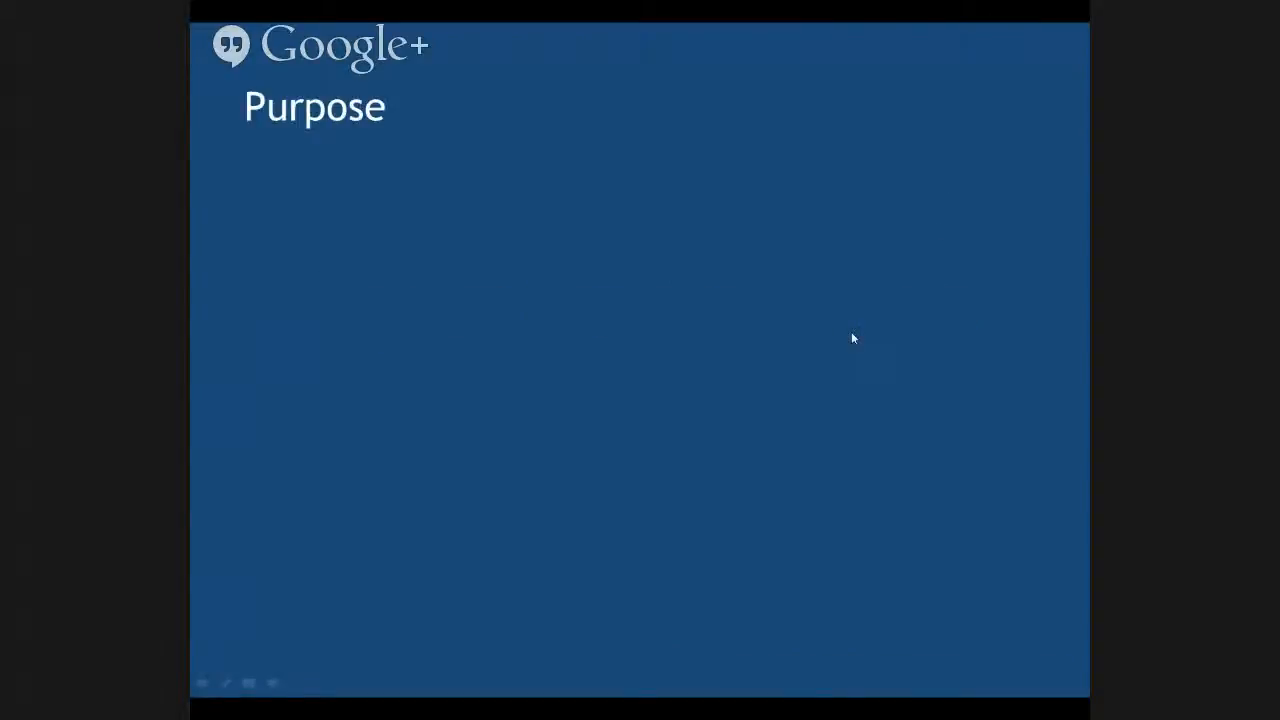